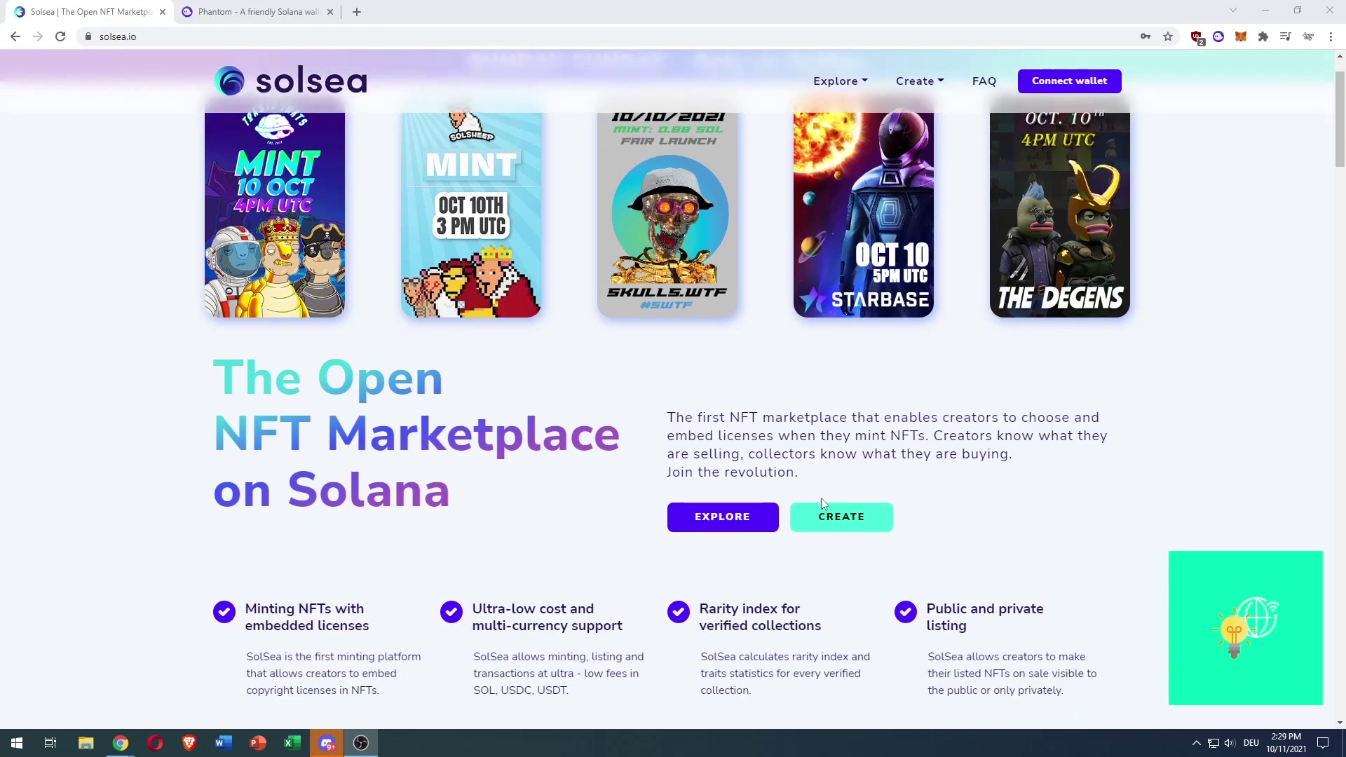
Scroll the SolSea homepage and read the Minting NFTs, embedded licenses and Ultra-low cost highlights.
{"action": "scroll", "coordinate": [765, 481], "scroll_direction": "down", "scroll_amount": 1}
{"action": "left_click_drag", "start_coordinate": [310, 609], "coordinate": [354, 608]}
{"action": "left_click", "coordinate": [310, 644]}
{"action": "left_click_drag", "start_coordinate": [277, 626], "coordinate": [368, 626]}
{"action": "left_click", "coordinate": [429, 657]}
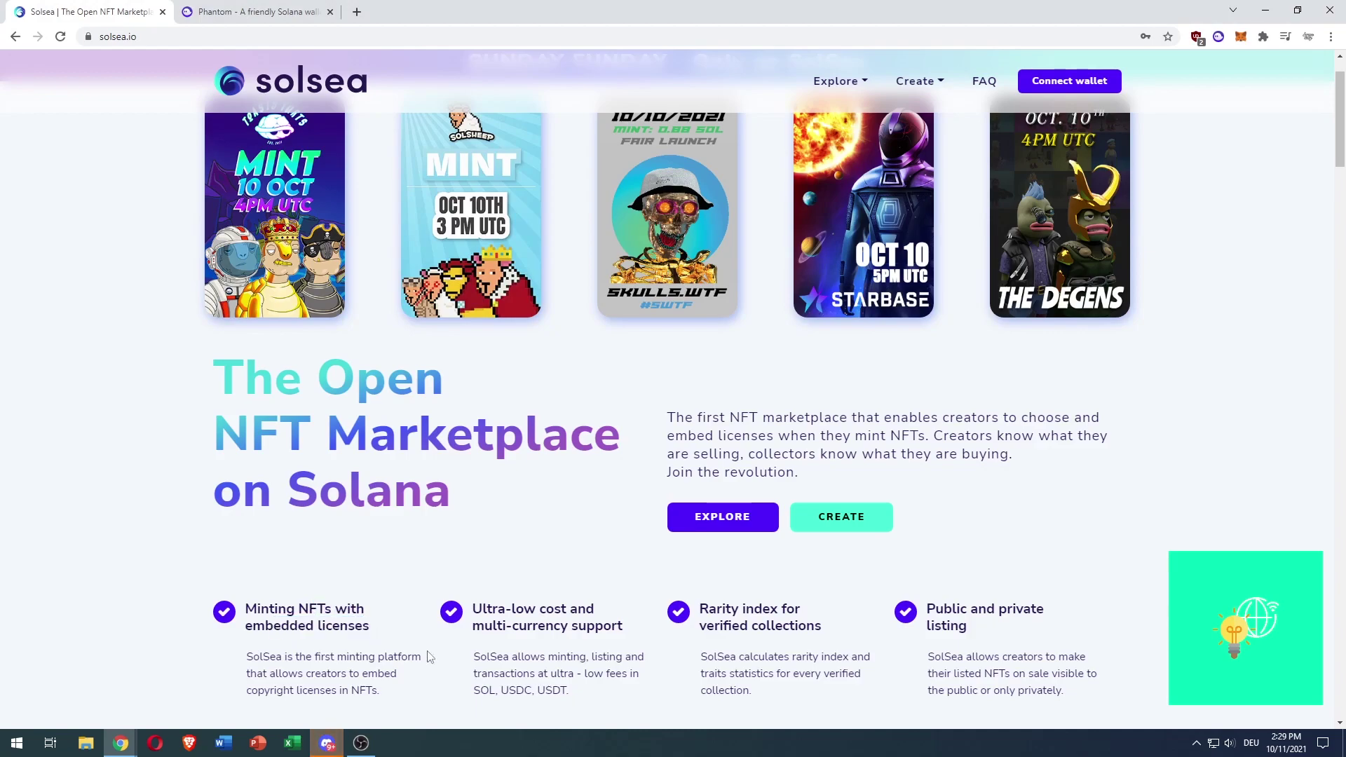
{"action": "left_click_drag", "start_coordinate": [491, 609], "coordinate": [600, 626]}
{"action": "left_click", "coordinate": [528, 626]}
Read the multi-currency, Rarity index, verified collections and Public and private highlights, then scroll back up.
{"action": "left_click", "coordinate": [599, 627]}
{"action": "left_click_drag", "start_coordinate": [713, 609], "coordinate": [804, 626]}
{"action": "left_click", "coordinate": [792, 617]}
{"action": "left_click", "coordinate": [804, 626]}
{"action": "left_click_drag", "start_coordinate": [952, 609], "coordinate": [1044, 609]}
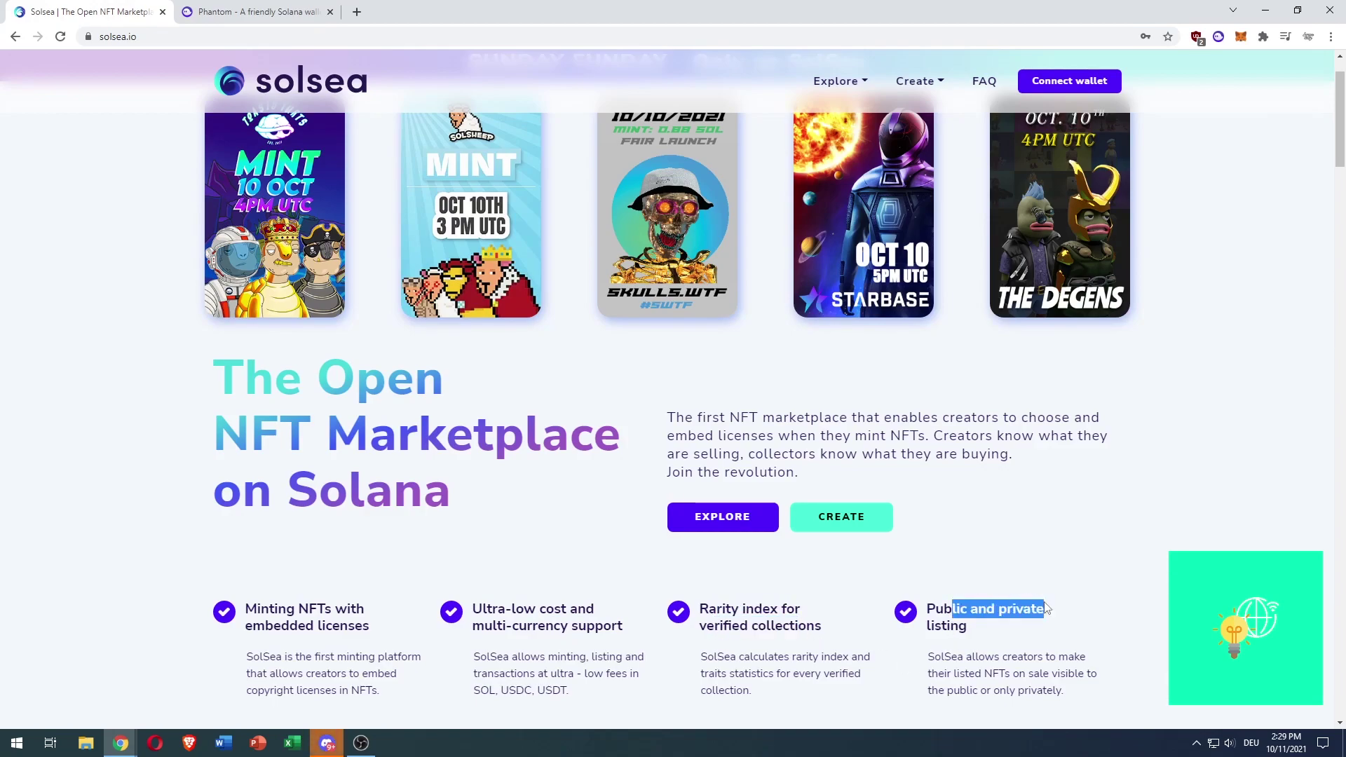
{"action": "left_click", "coordinate": [1046, 608]}
{"action": "scroll", "coordinate": [1005, 570], "scroll_direction": "up", "scroll_amount": 1}
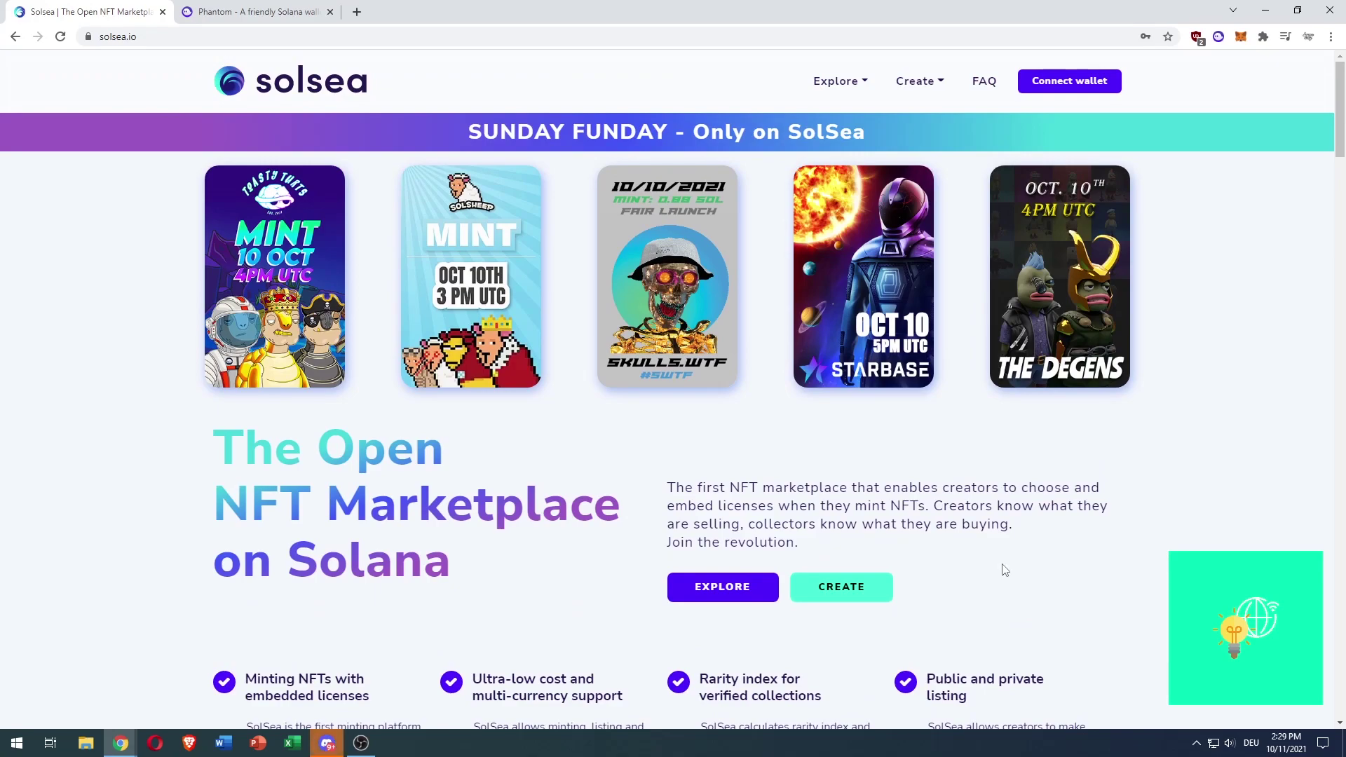
Go to the Create NFT page, which asks you to connect a wallet.
{"action": "left_click", "coordinate": [849, 591]}
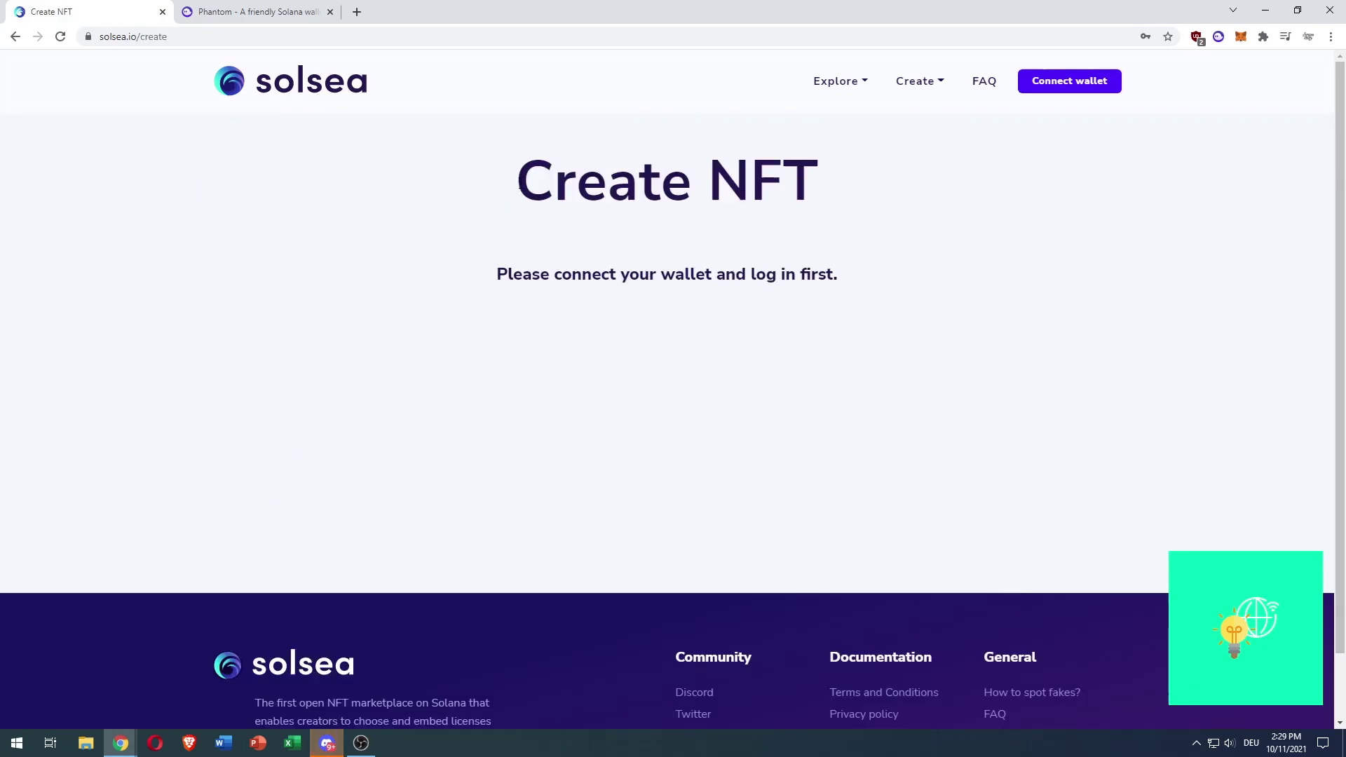
{"action": "mouse_move", "coordinate": [498, 274]}
{"action": "left_mouse_down"}
{"action": "mouse_move", "coordinate": [844, 273]}
{"action": "mouse_move", "coordinate": [498, 272]}
{"action": "left_mouse_up"}
{"action": "left_click", "coordinate": [563, 265]}
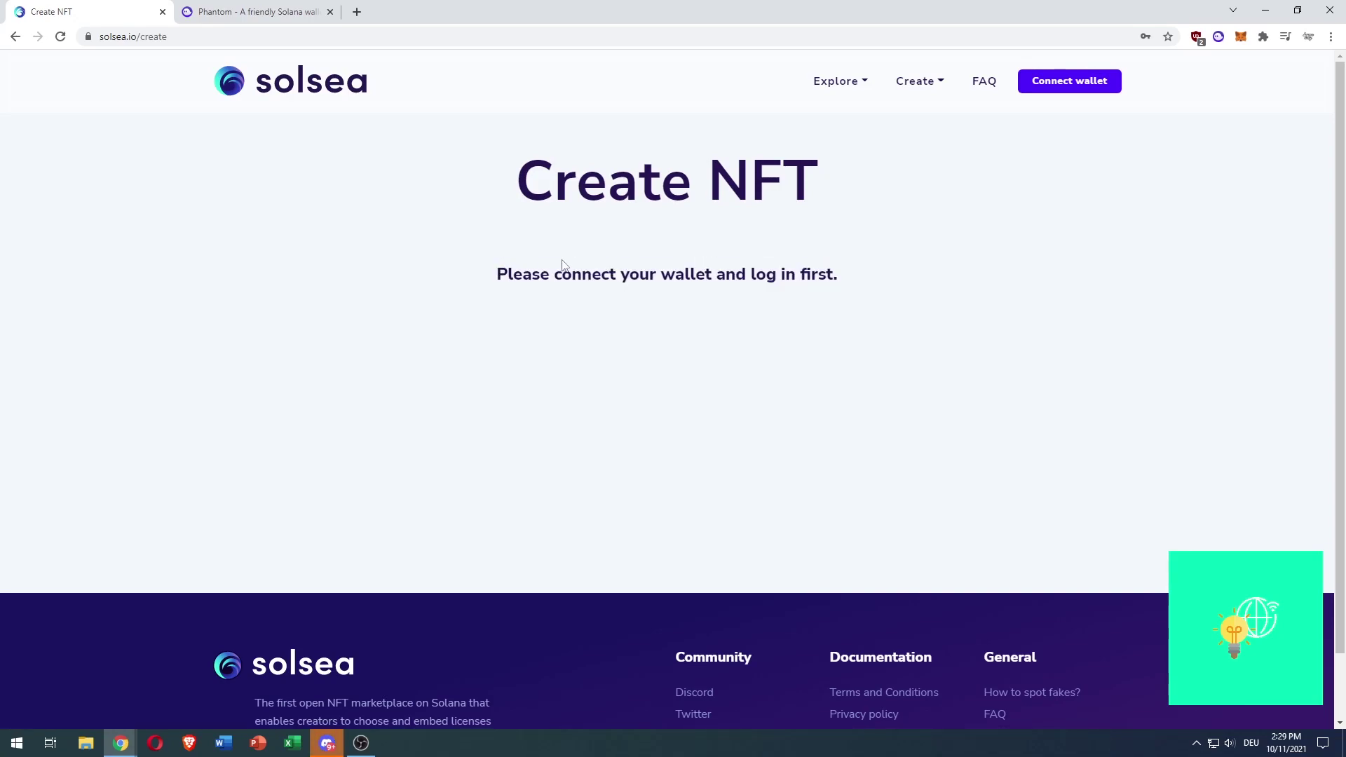
Bring up the wallet-selection dialog offering Phantom and Sollet.
{"action": "left_click", "coordinate": [1067, 83]}
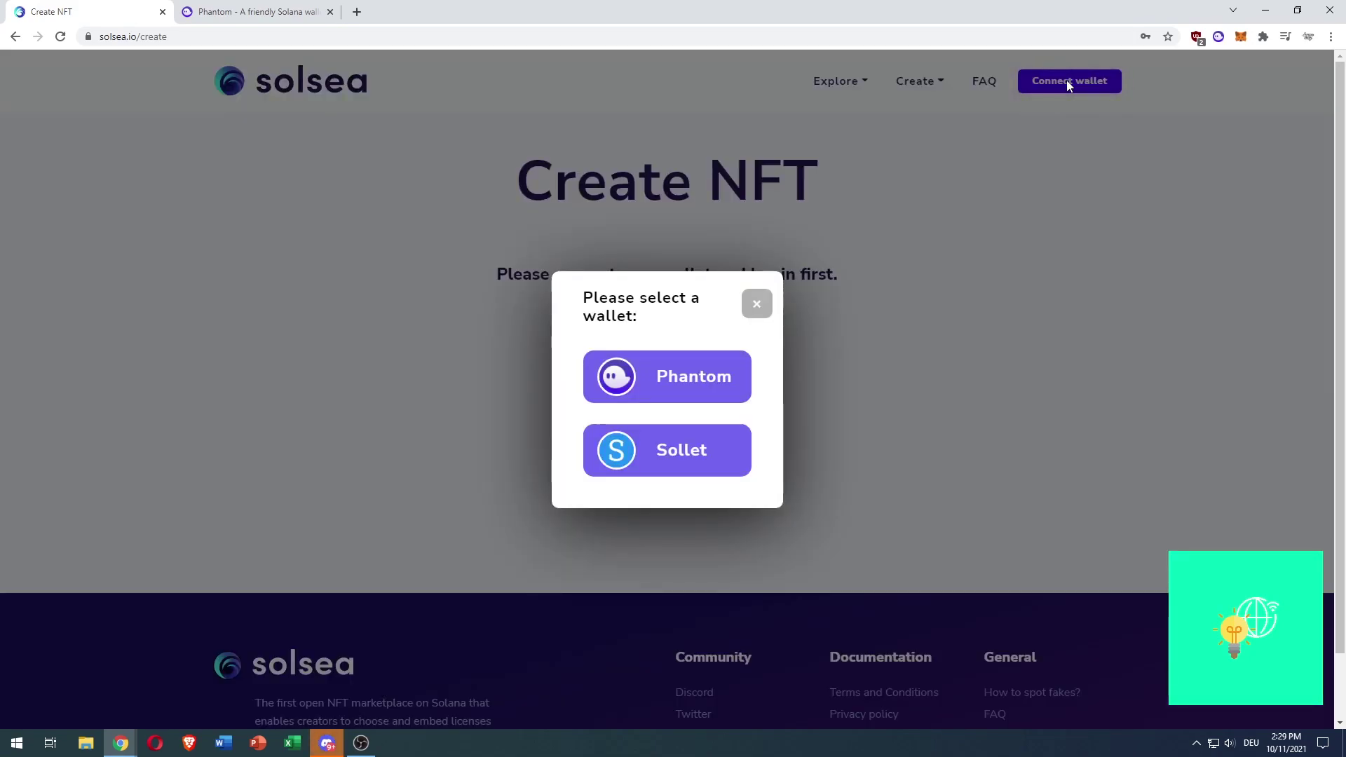
{"action": "left_click_drag", "start_coordinate": [586, 298], "coordinate": [692, 298]}
{"action": "left_click", "coordinate": [692, 300]}
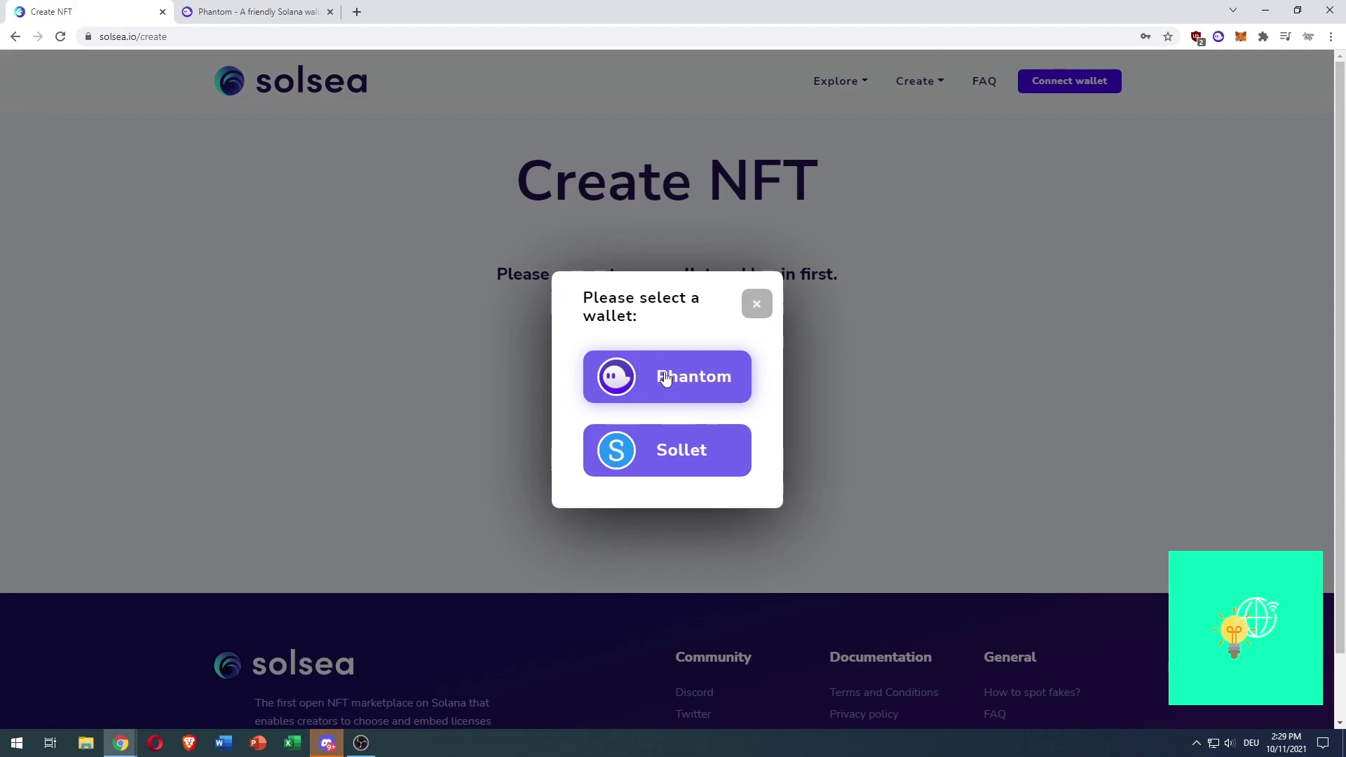
{"action": "left_click", "coordinate": [242, 12]}
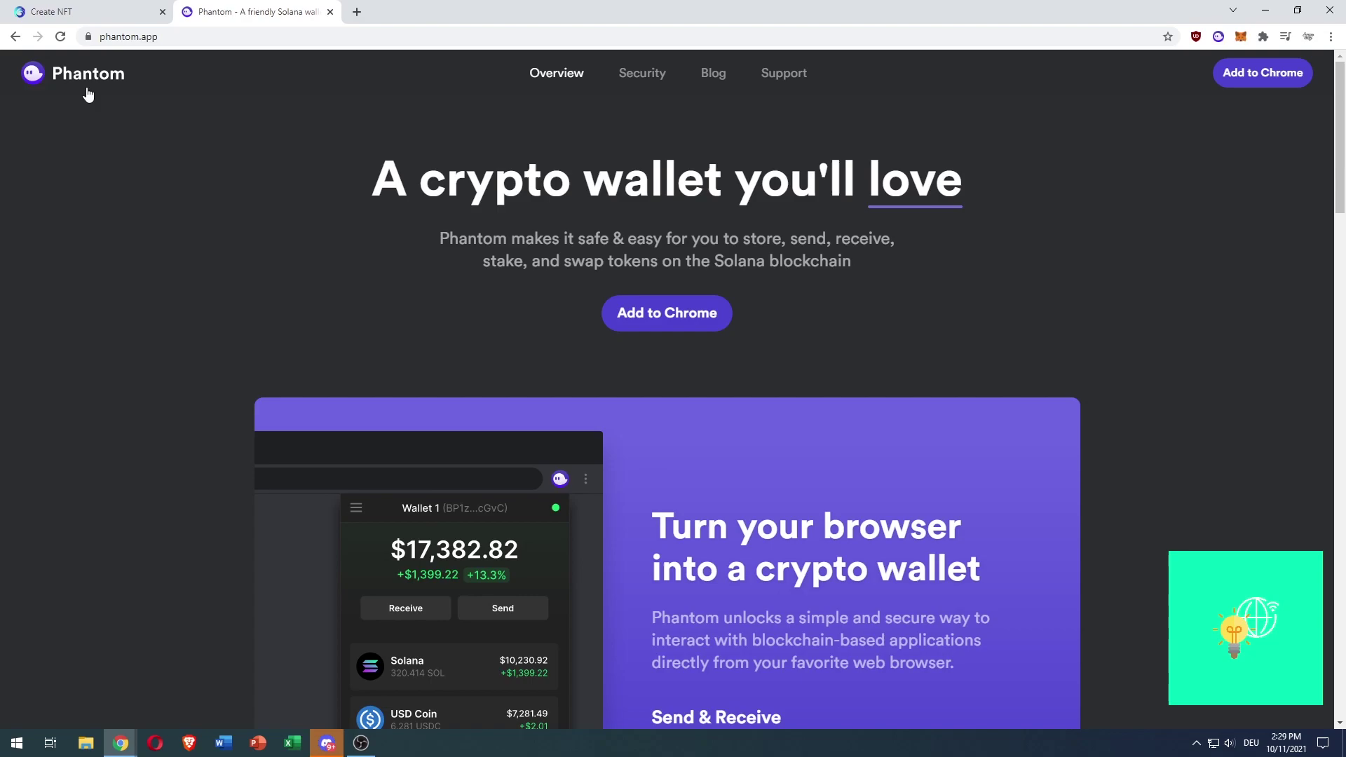
{"action": "left_click_drag", "start_coordinate": [377, 179], "coordinate": [974, 188]}
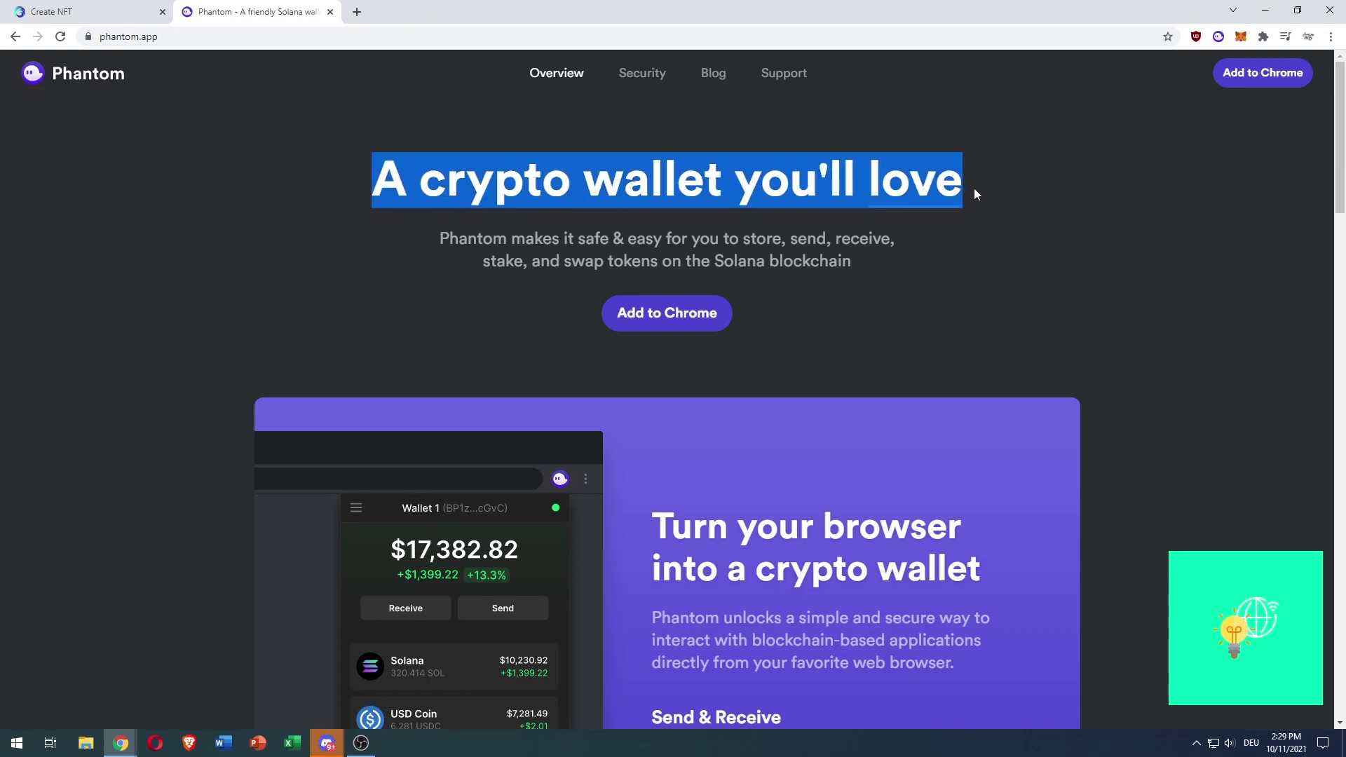
{"action": "left_click", "coordinate": [967, 190]}
{"action": "left_click_drag", "start_coordinate": [419, 181], "coordinate": [537, 184]}
{"action": "left_click", "coordinate": [953, 180]}
{"action": "left_click", "coordinate": [519, 209]}
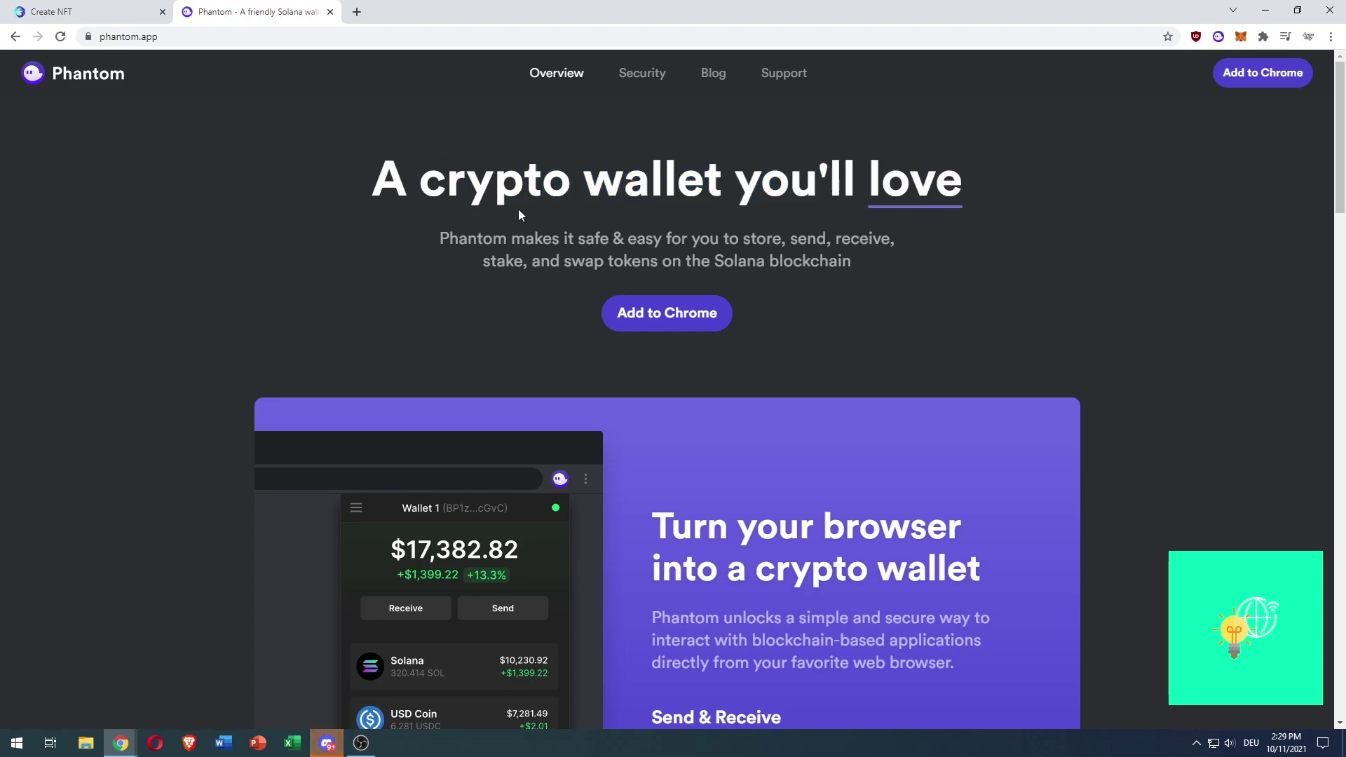
{"action": "scroll", "coordinate": [289, 217], "scroll_direction": "down", "scroll_amount": 1}
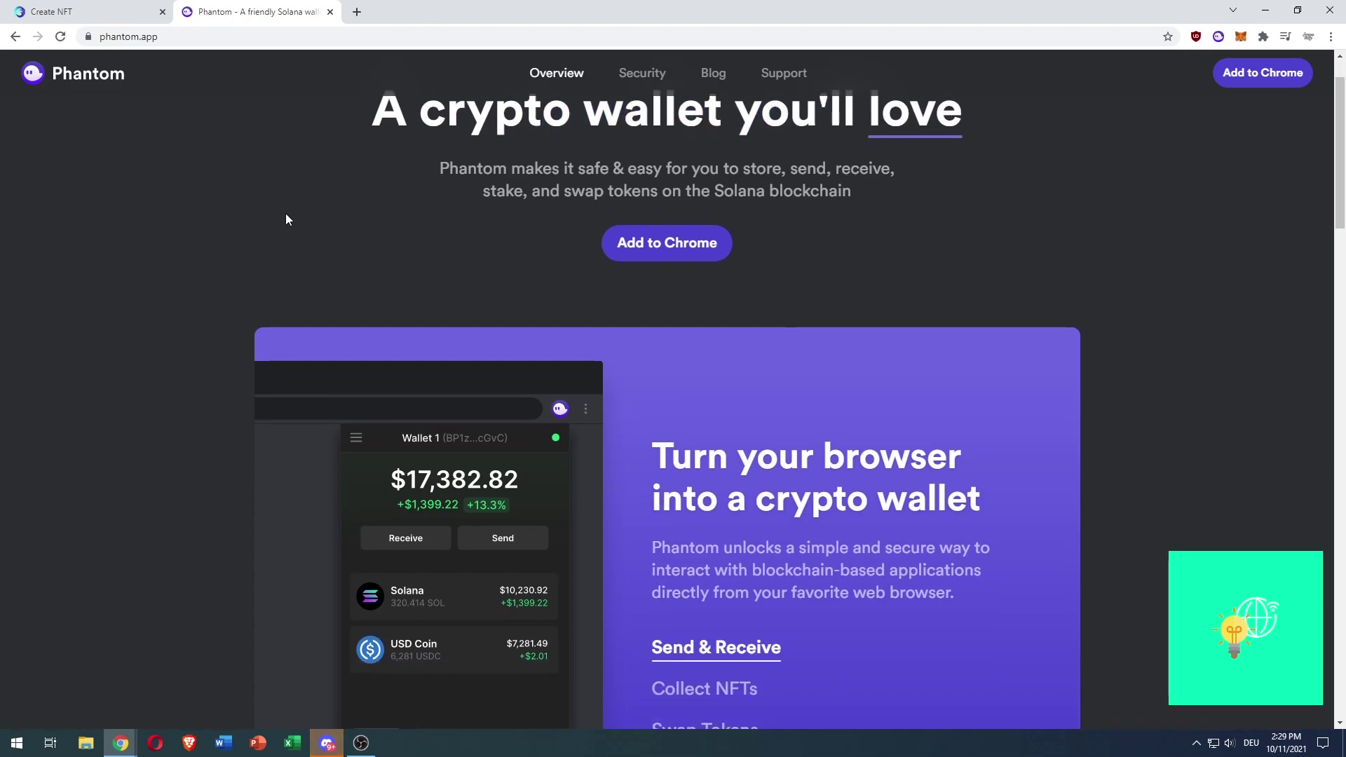
{"action": "scroll", "coordinate": [478, 223], "scroll_direction": "down", "scroll_amount": 3}
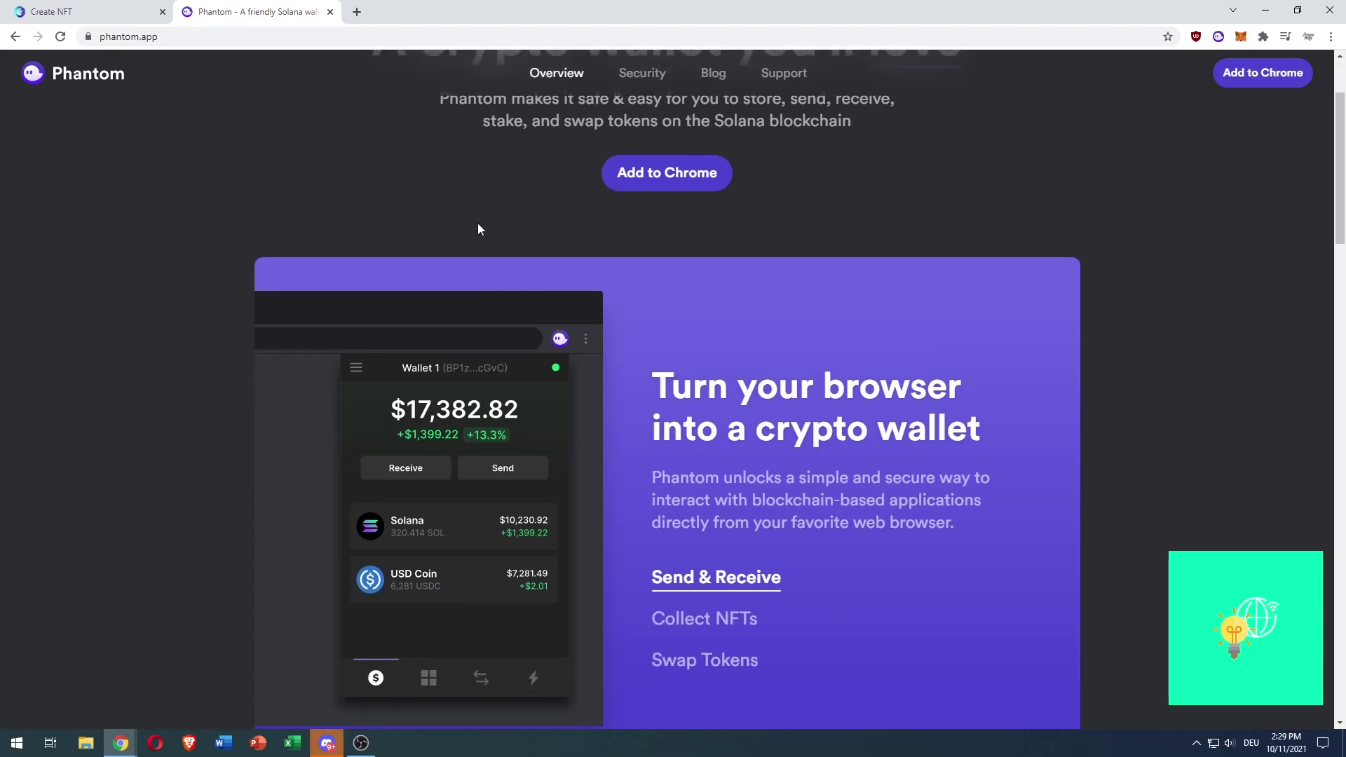
{"action": "left_click_drag", "start_coordinate": [650, 249], "coordinate": [992, 241]}
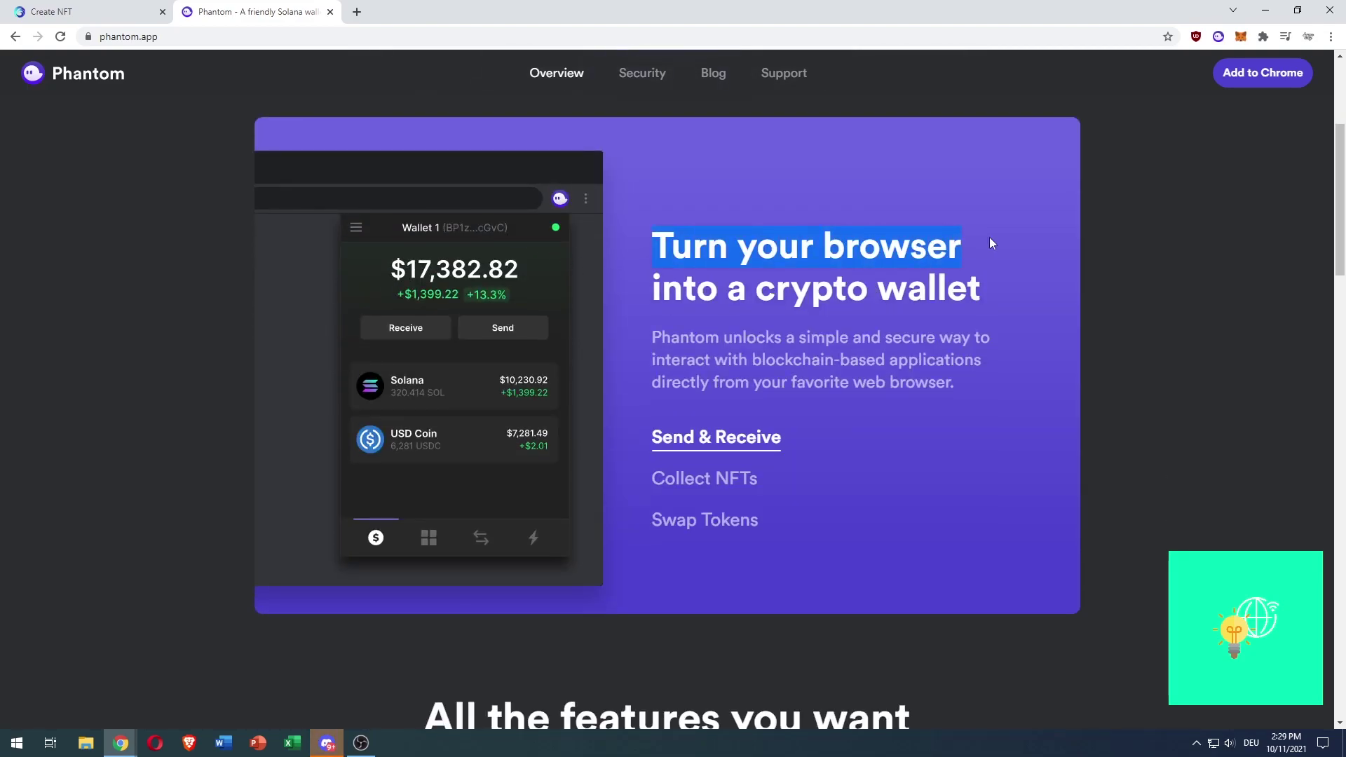
{"action": "left_click", "coordinate": [764, 279]}
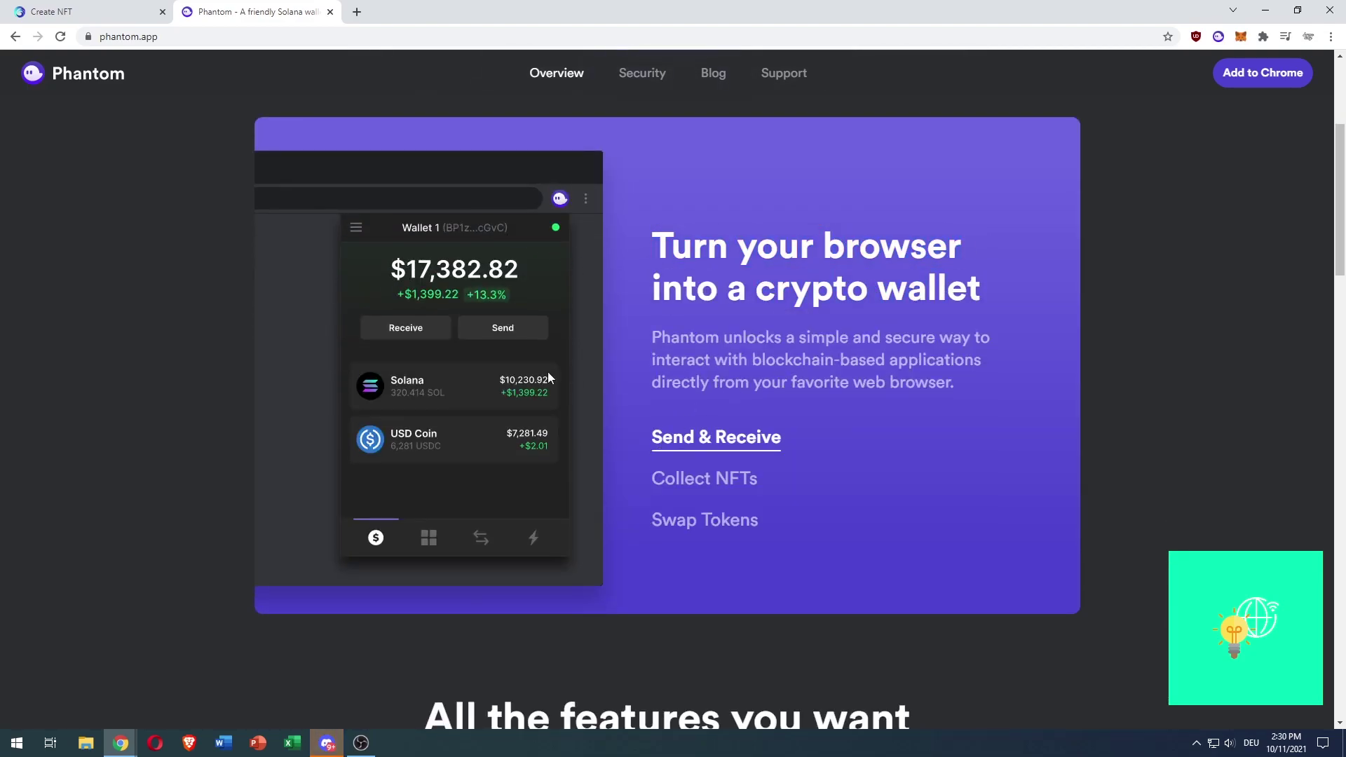
{"action": "left_click", "coordinate": [652, 481]}
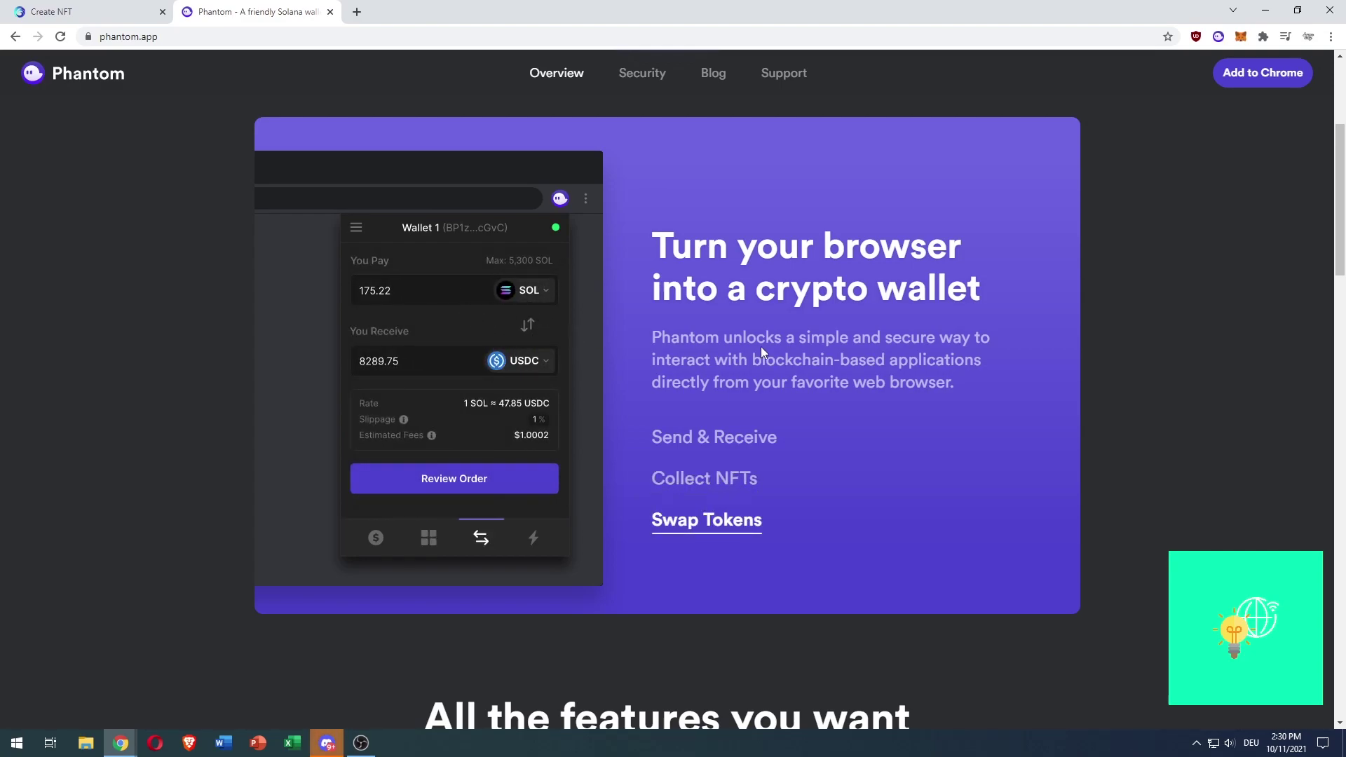
{"action": "scroll", "coordinate": [761, 346], "scroll_direction": "down", "scroll_amount": 6}
{"action": "scroll", "coordinate": [805, 319], "scroll_direction": "down", "scroll_amount": 7}
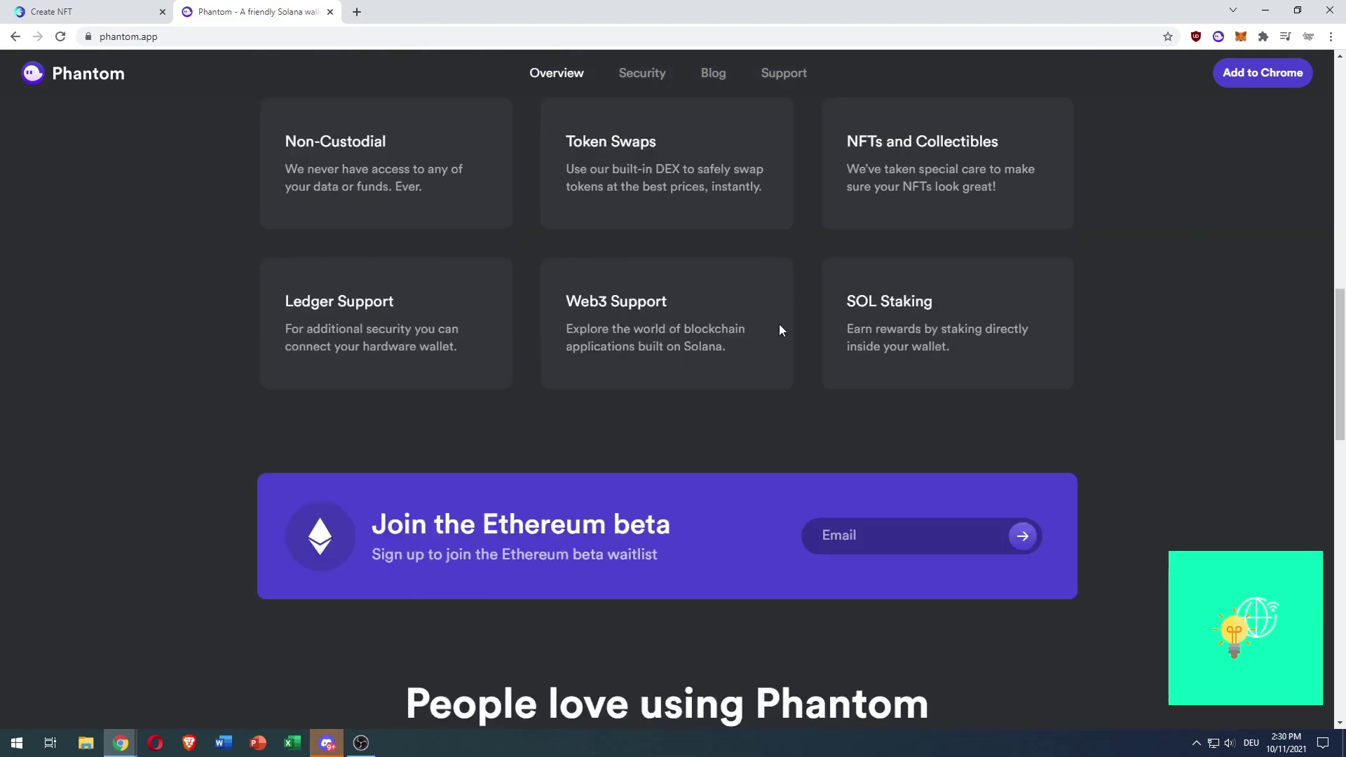
{"action": "left_click_drag", "start_coordinate": [383, 355], "coordinate": [495, 356]}
{"action": "left_click", "coordinate": [493, 355]}
{"action": "scroll", "coordinate": [790, 287], "scroll_direction": "up", "scroll_amount": 15}
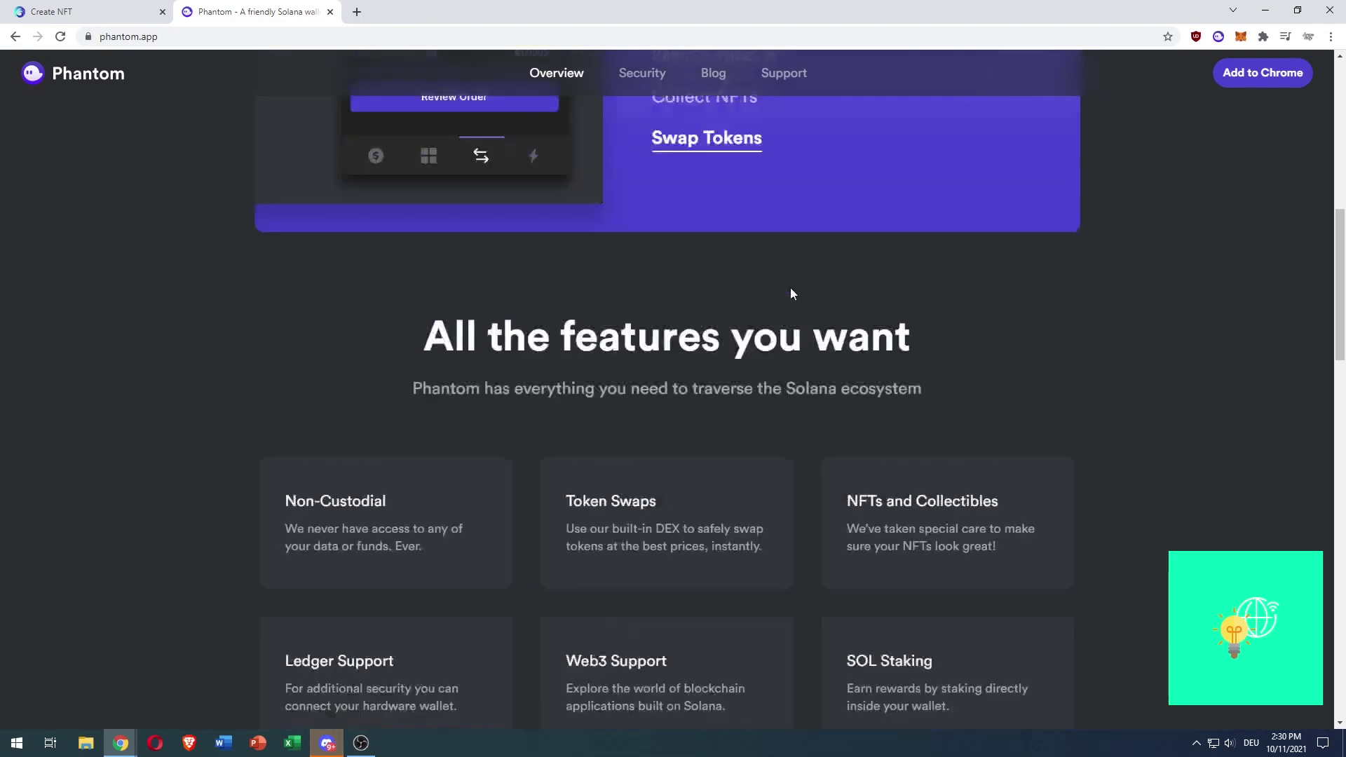
{"action": "scroll", "coordinate": [847, 284], "scroll_direction": "up", "scroll_amount": 1}
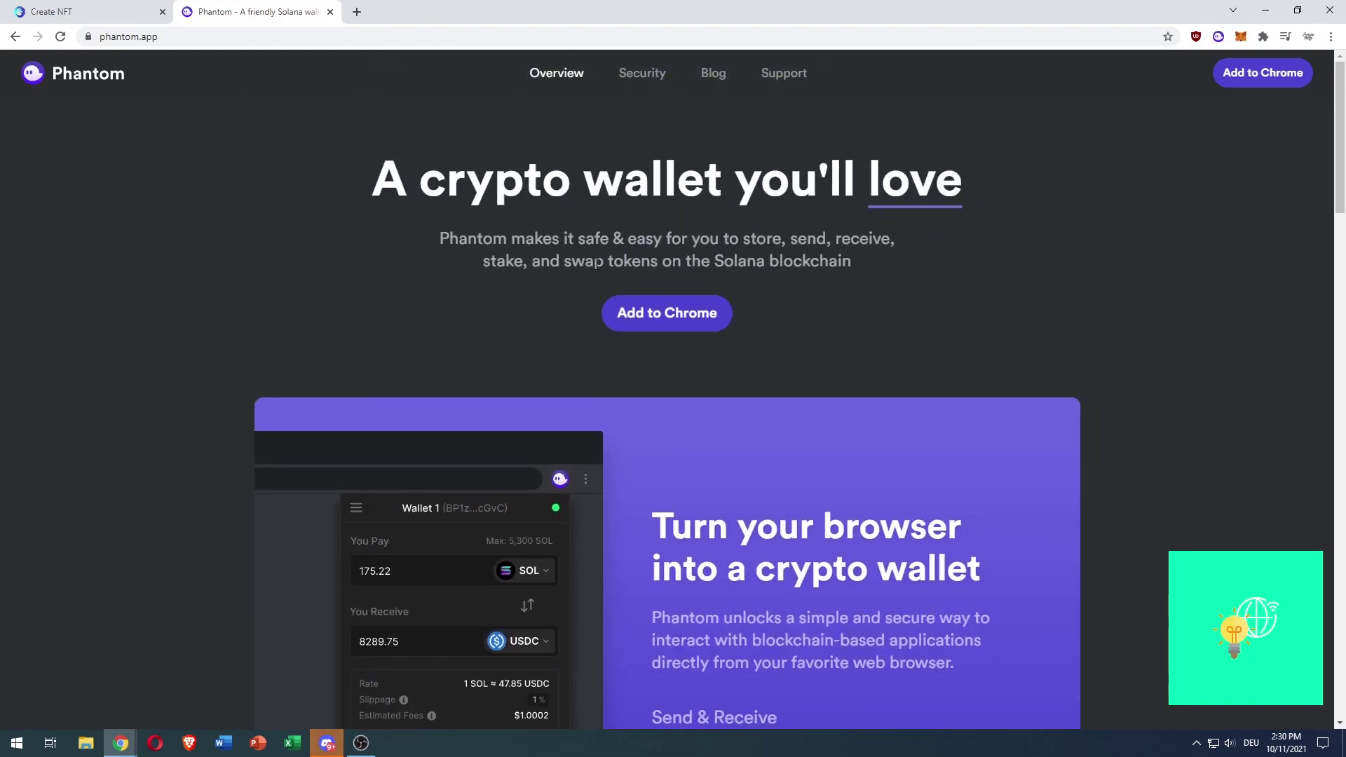
{"action": "left_click", "coordinate": [655, 313]}
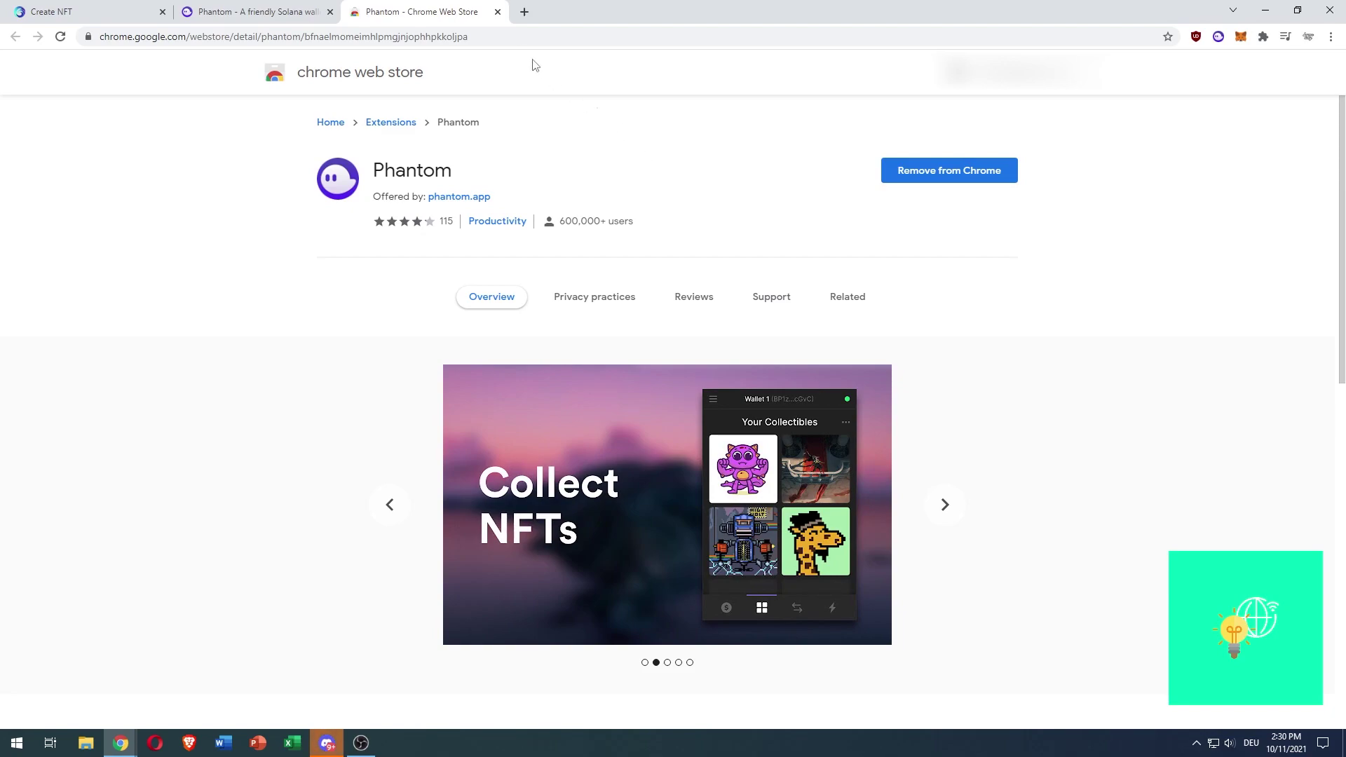
{"action": "left_click", "coordinate": [498, 12]}
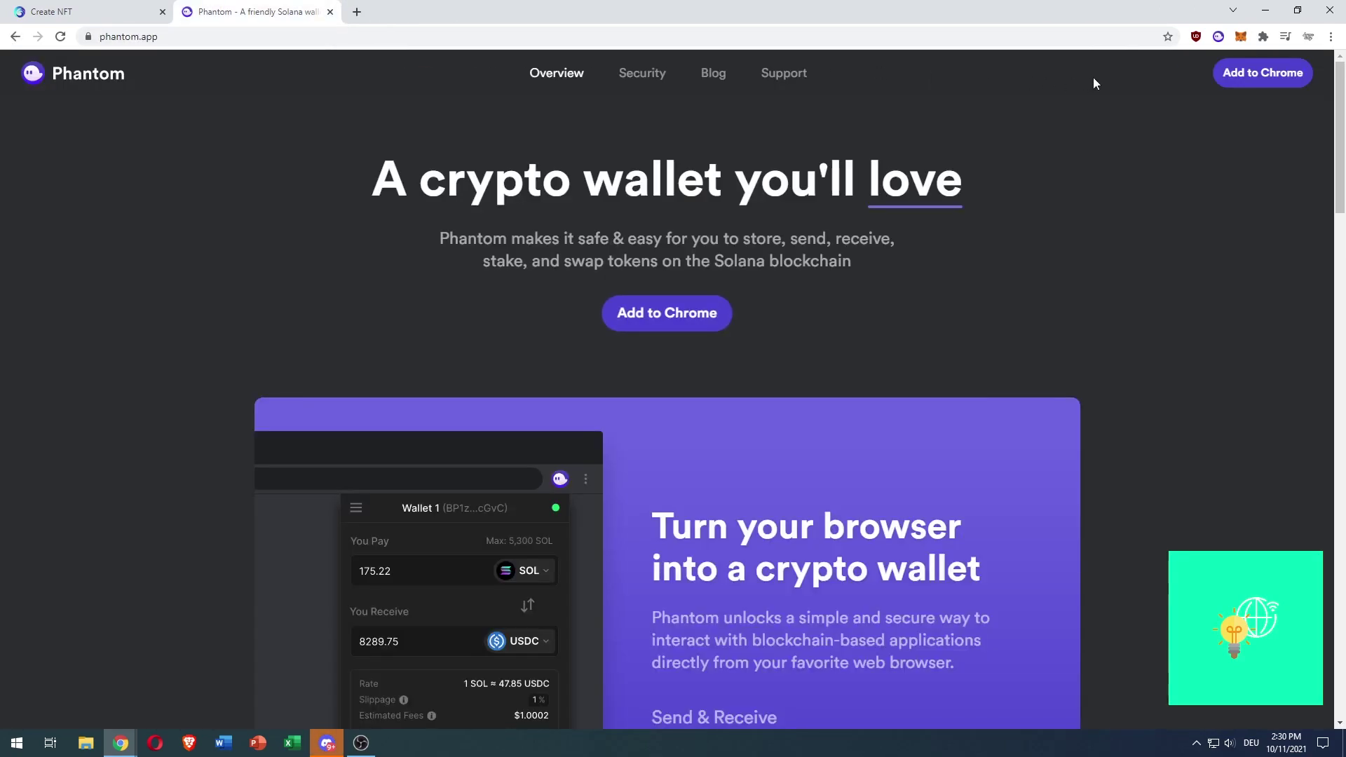
Open the Phantom popup, browse collectibles, swap and activity, and end on Wallet 4's settings.
{"action": "left_click", "coordinate": [1219, 37]}
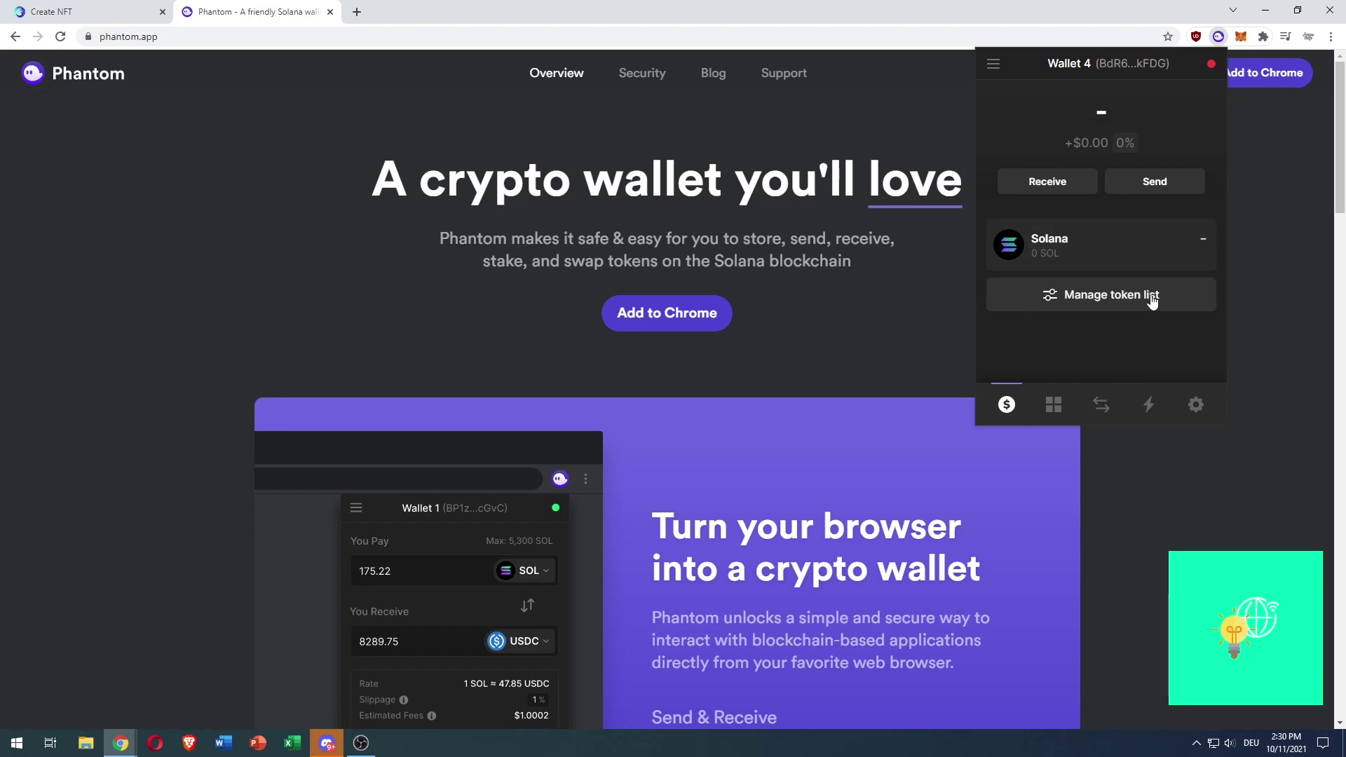
{"action": "left_click", "coordinate": [1057, 411]}
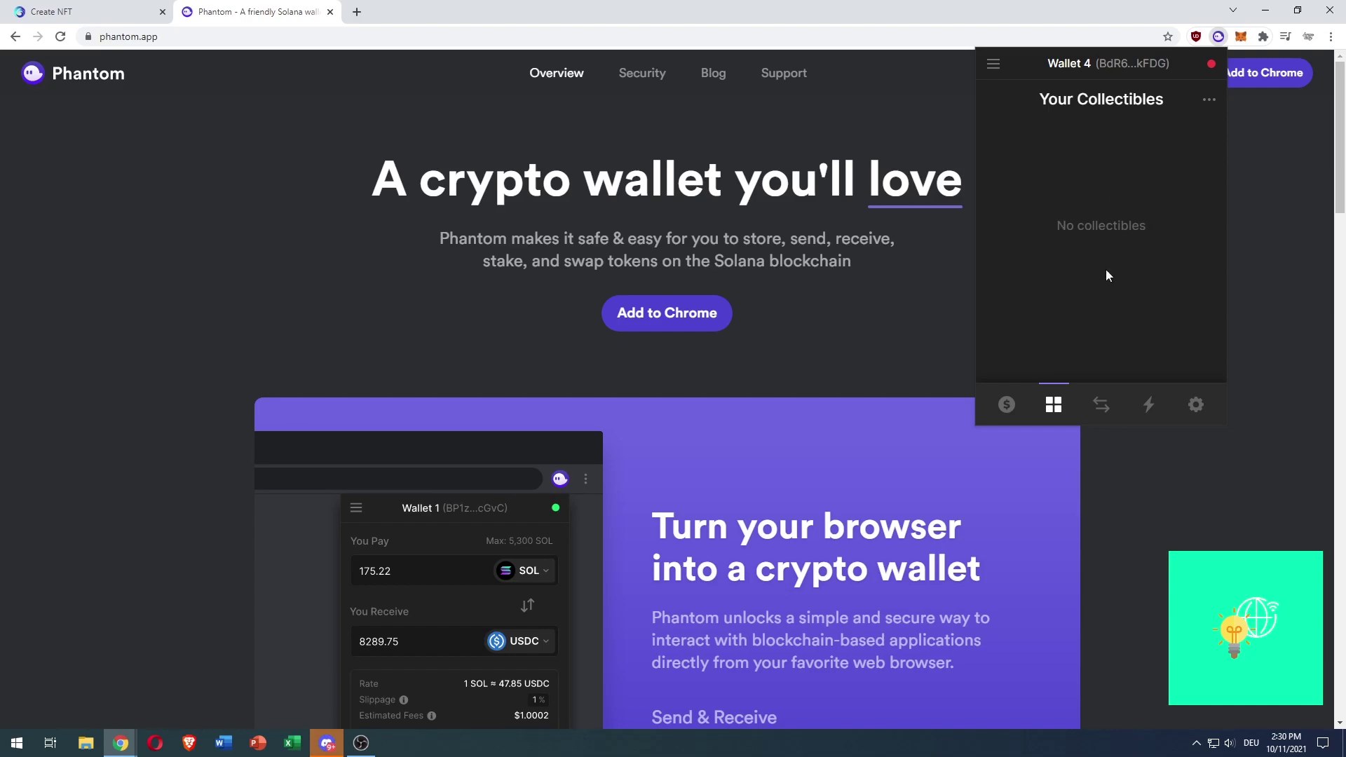
{"action": "left_click", "coordinate": [1102, 405]}
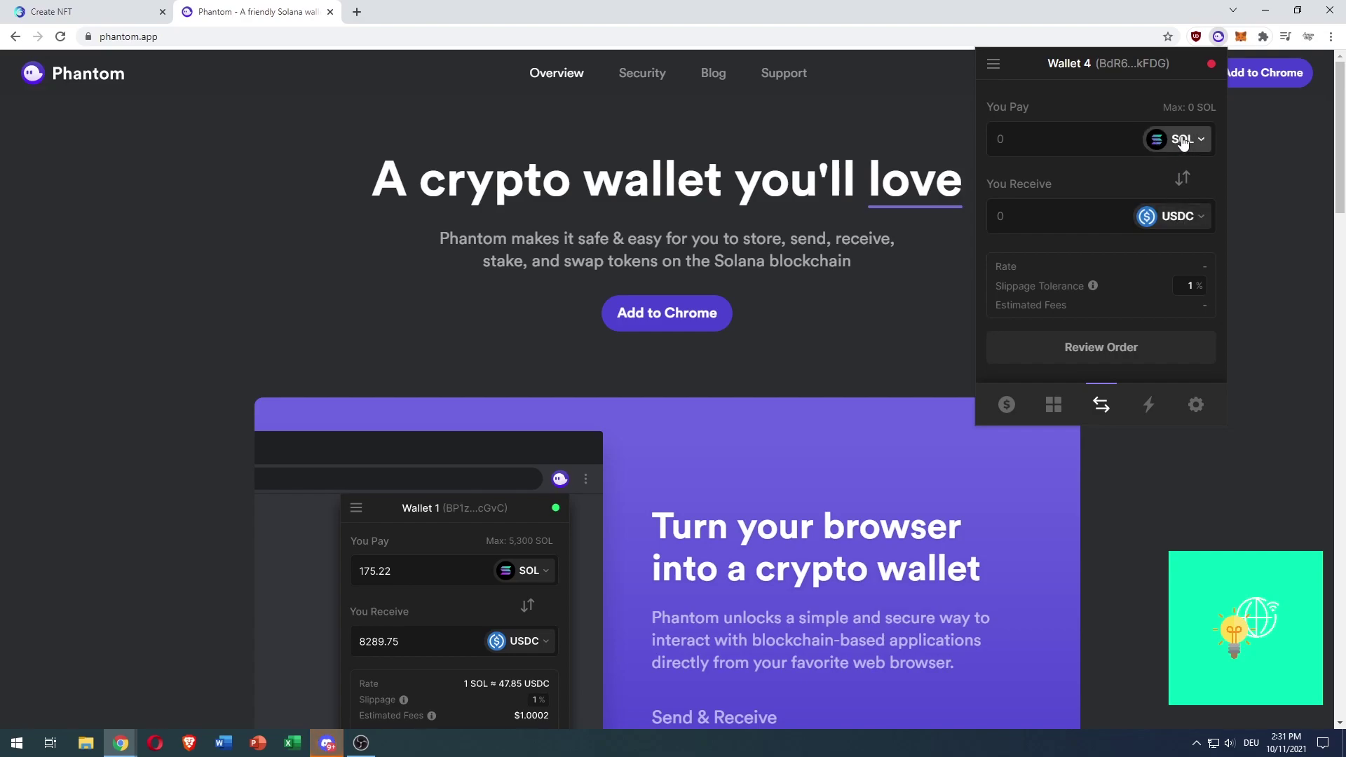
{"action": "left_click", "coordinate": [1183, 179]}
{"action": "left_click", "coordinate": [1185, 139]}
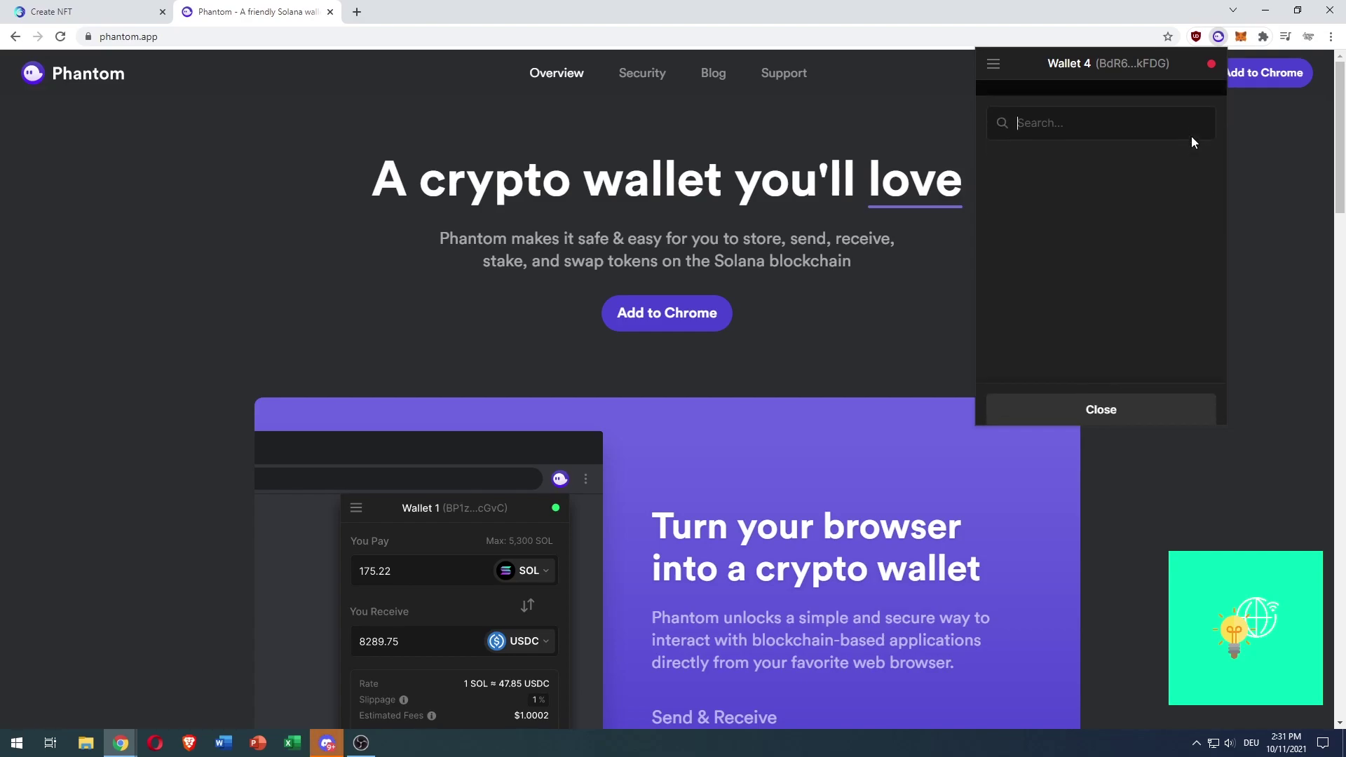
{"action": "left_click", "coordinate": [1076, 393]}
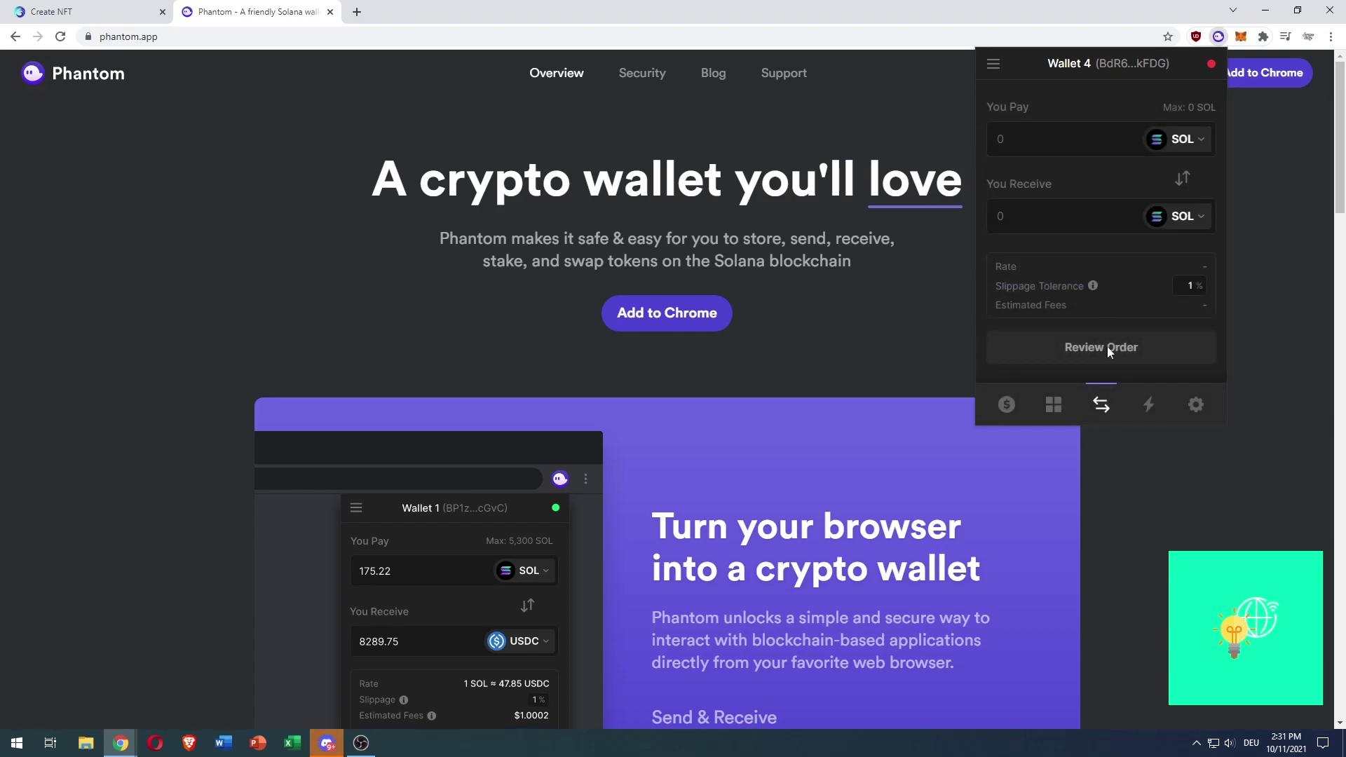
{"action": "left_click", "coordinate": [1148, 407]}
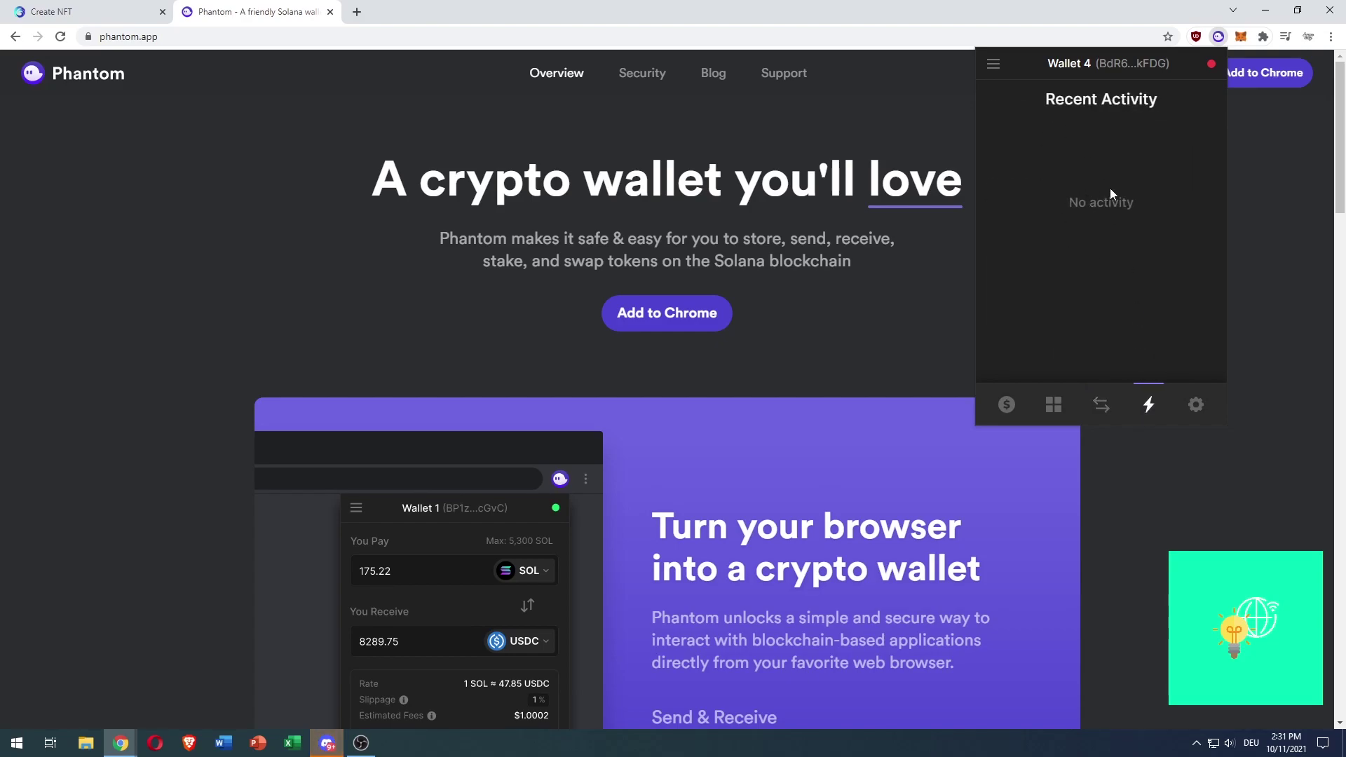
{"action": "left_click", "coordinate": [1193, 402]}
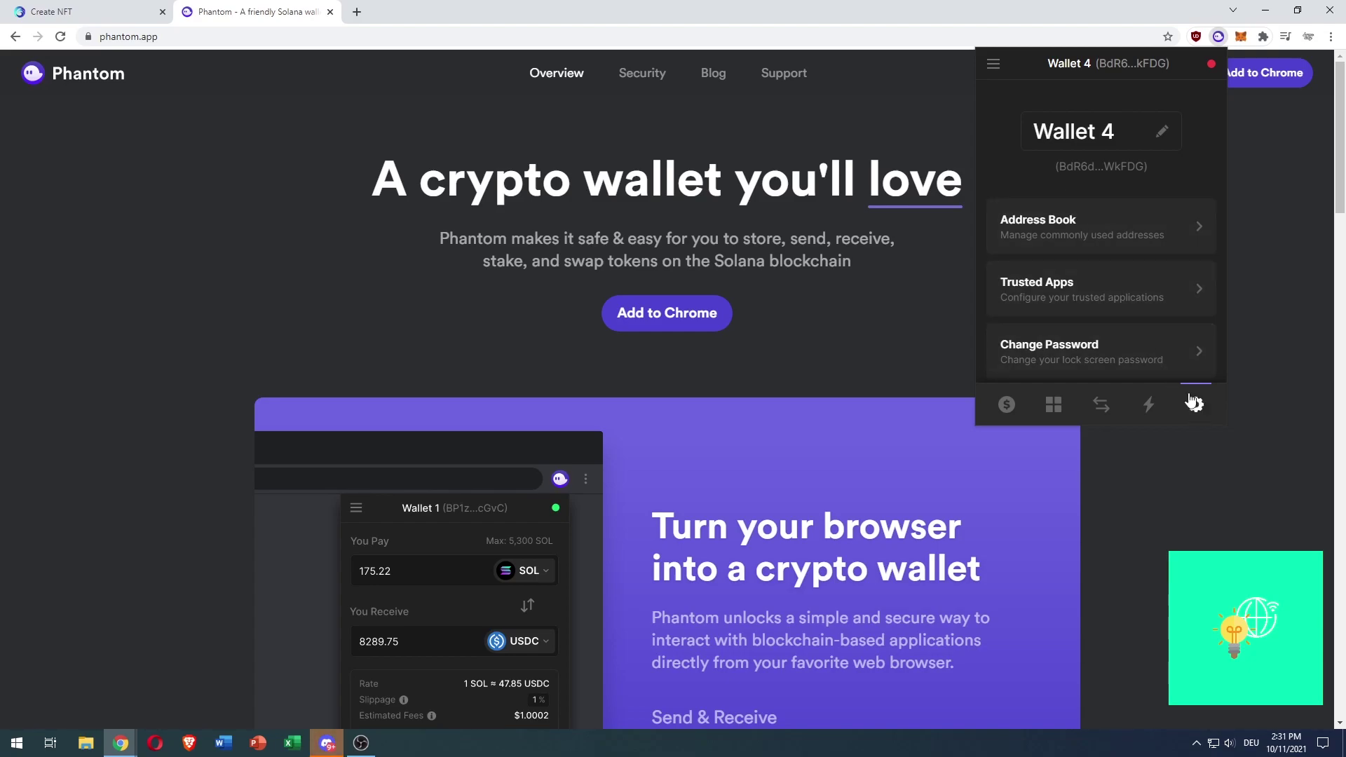
Connect the Phantom wallet to SolSea and reopen the Create NFT form.
{"action": "left_click", "coordinate": [936, 274]}
{"action": "left_click", "coordinate": [84, 11]}
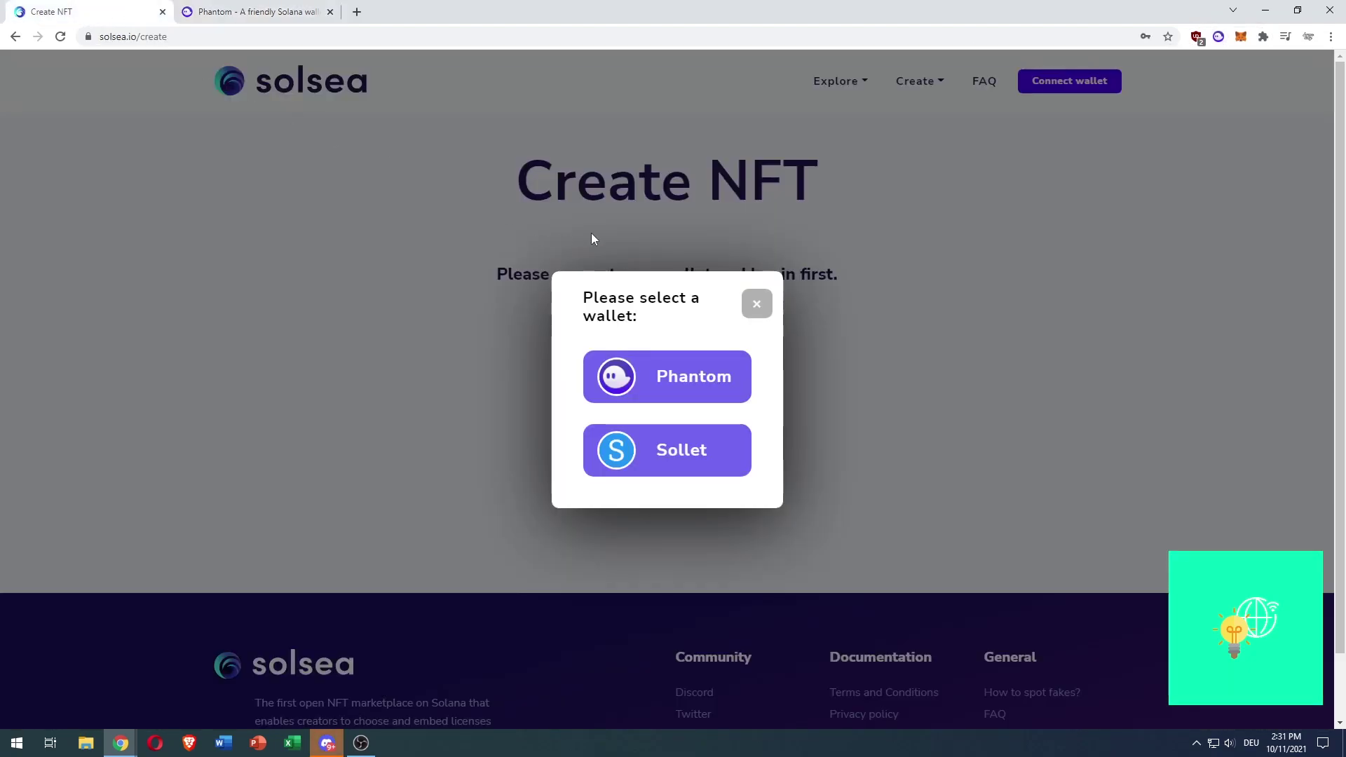
{"action": "left_click", "coordinate": [697, 379]}
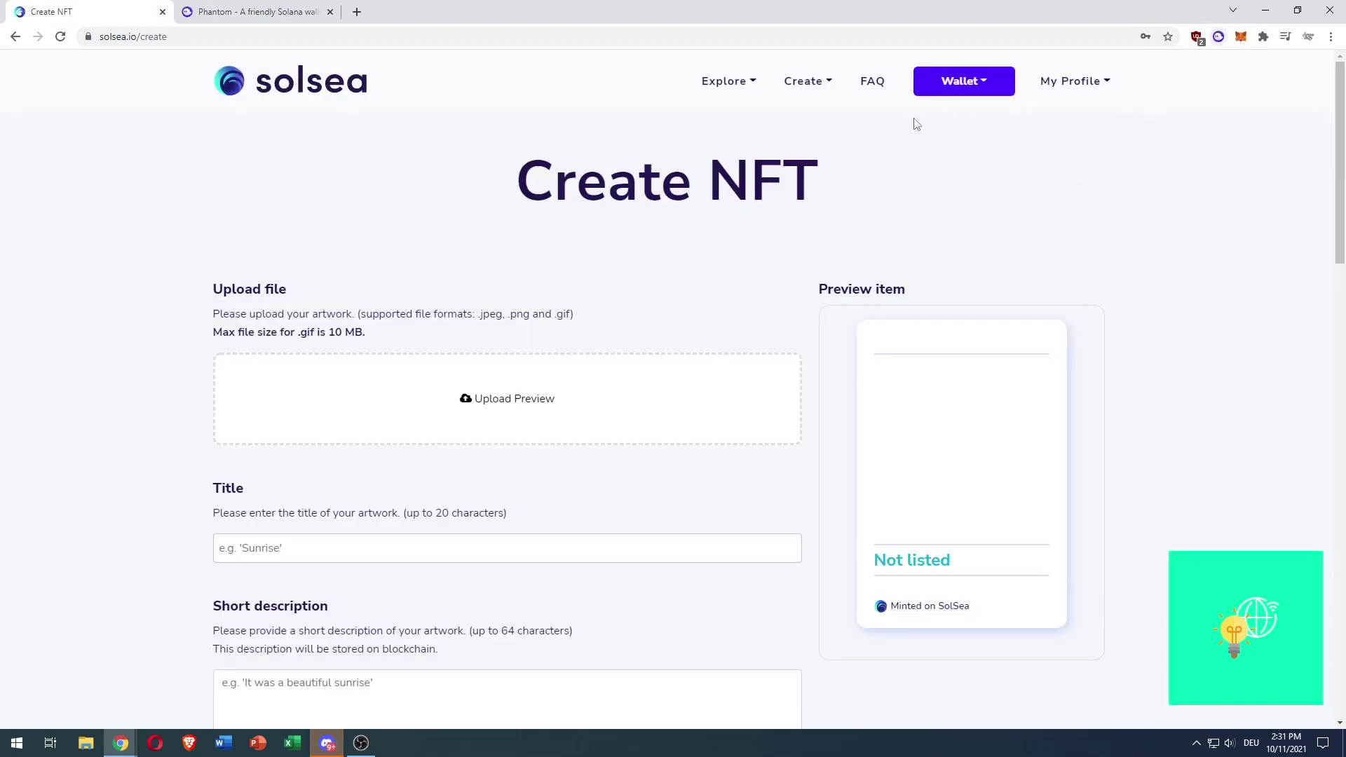
{"action": "left_click", "coordinate": [348, 97]}
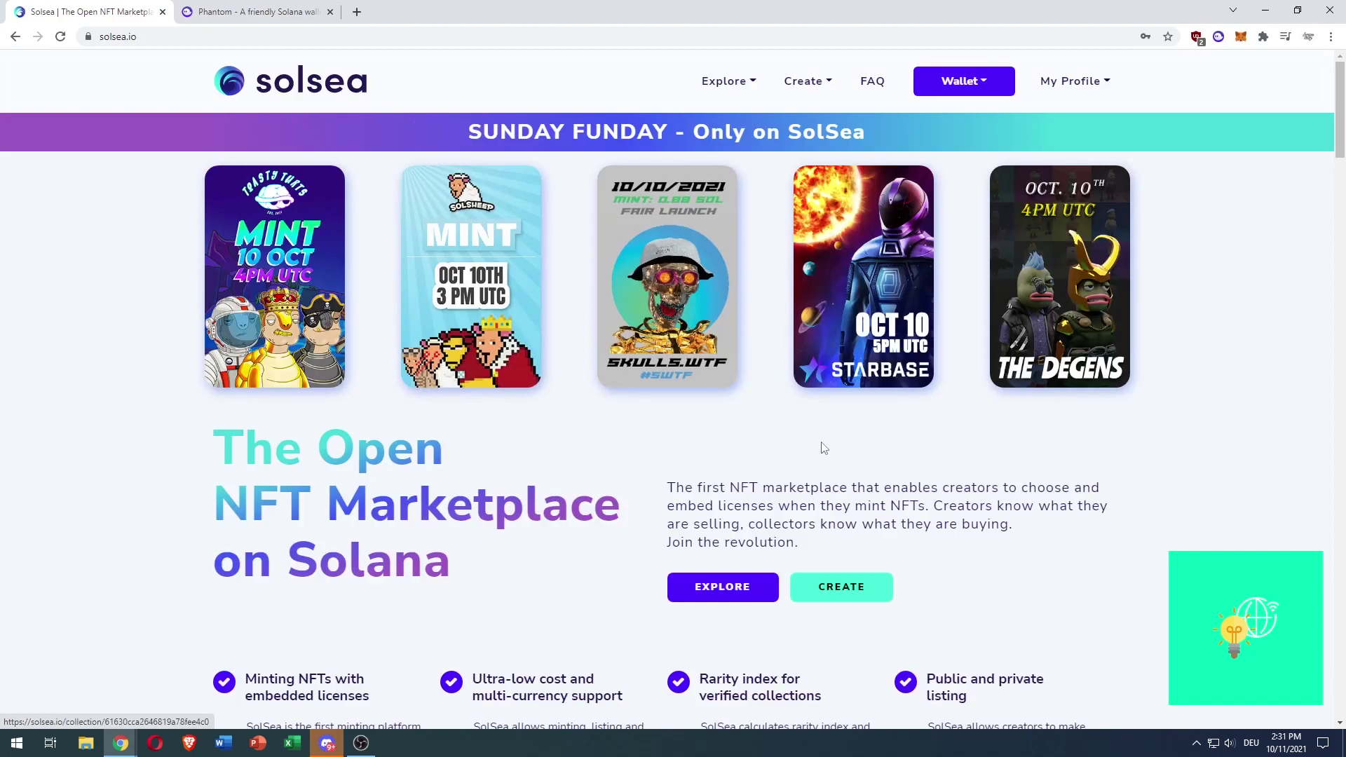
{"action": "left_click", "coordinate": [858, 584]}
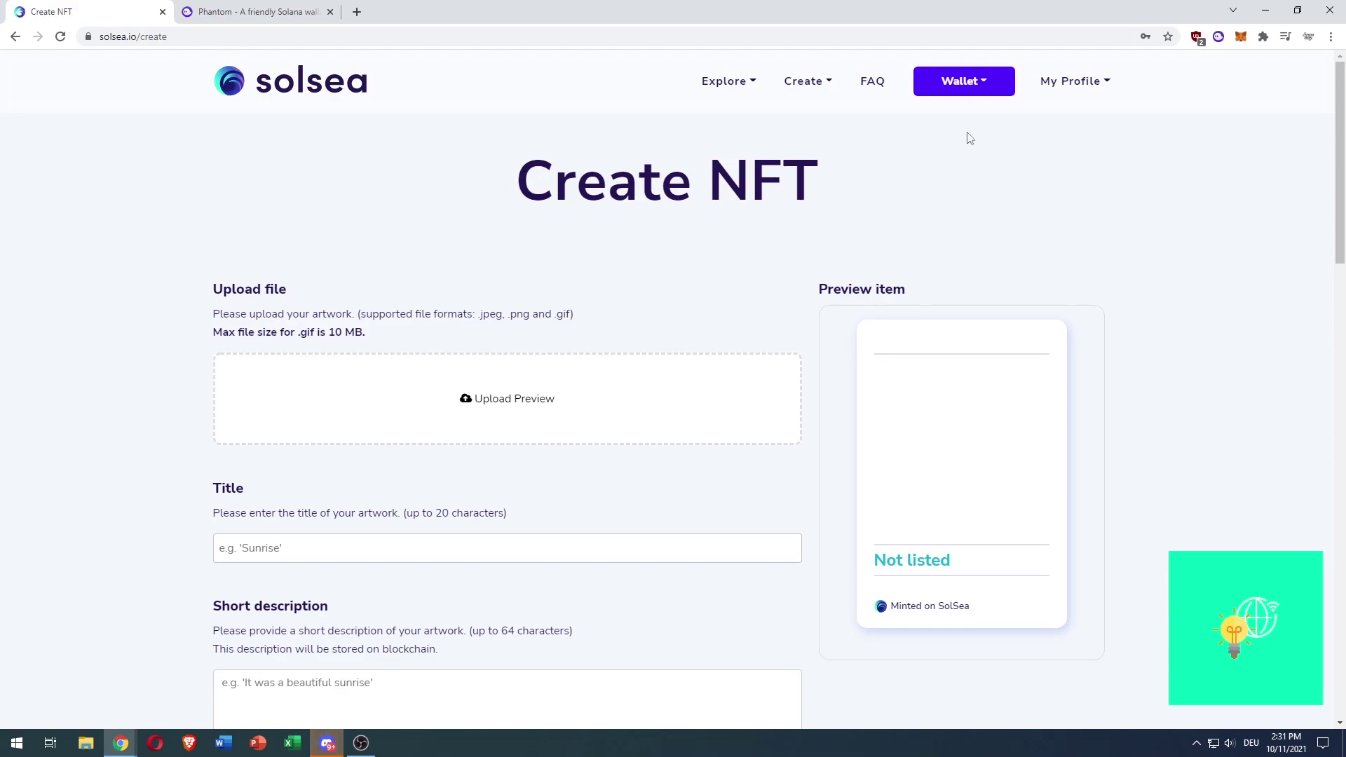
Check the connected wallet's balance and address, then read the form heading.
{"action": "left_click", "coordinate": [974, 91]}
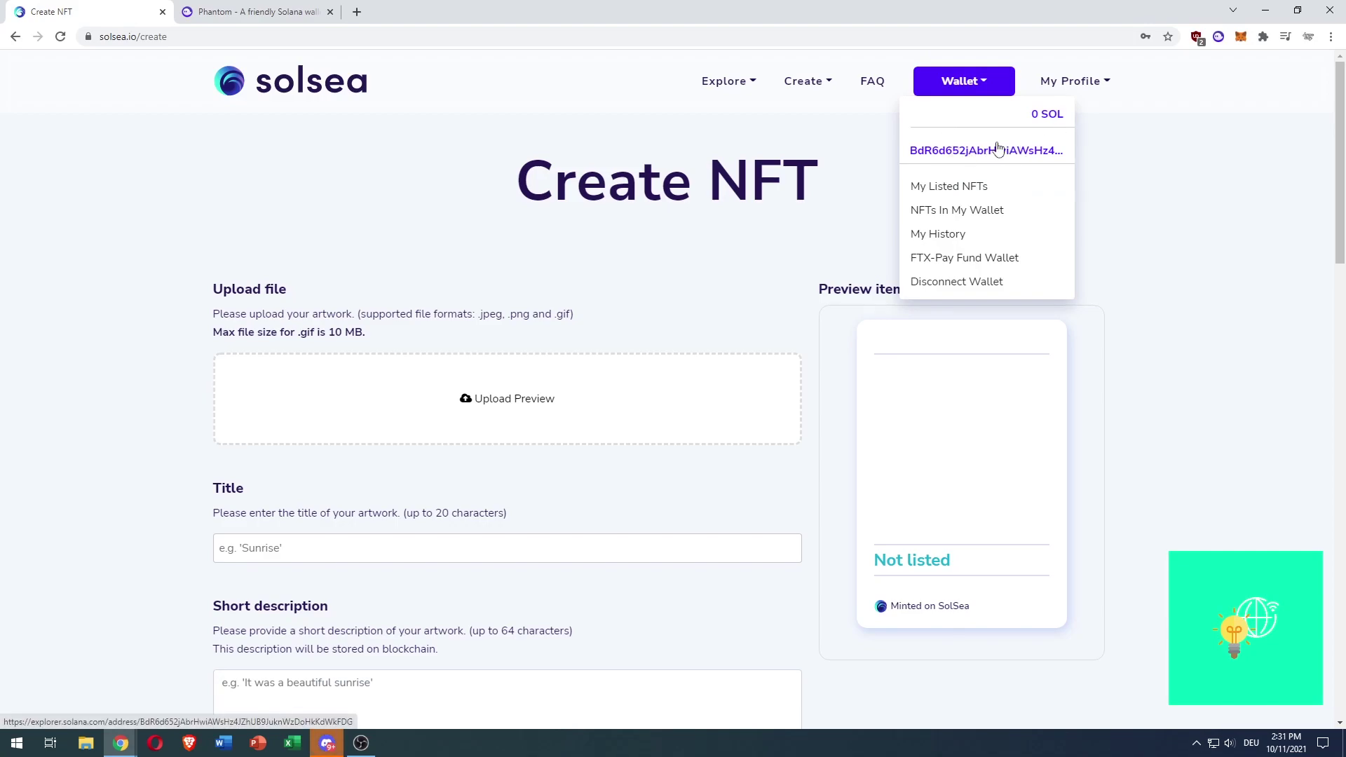
{"action": "left_click", "coordinate": [1089, 179]}
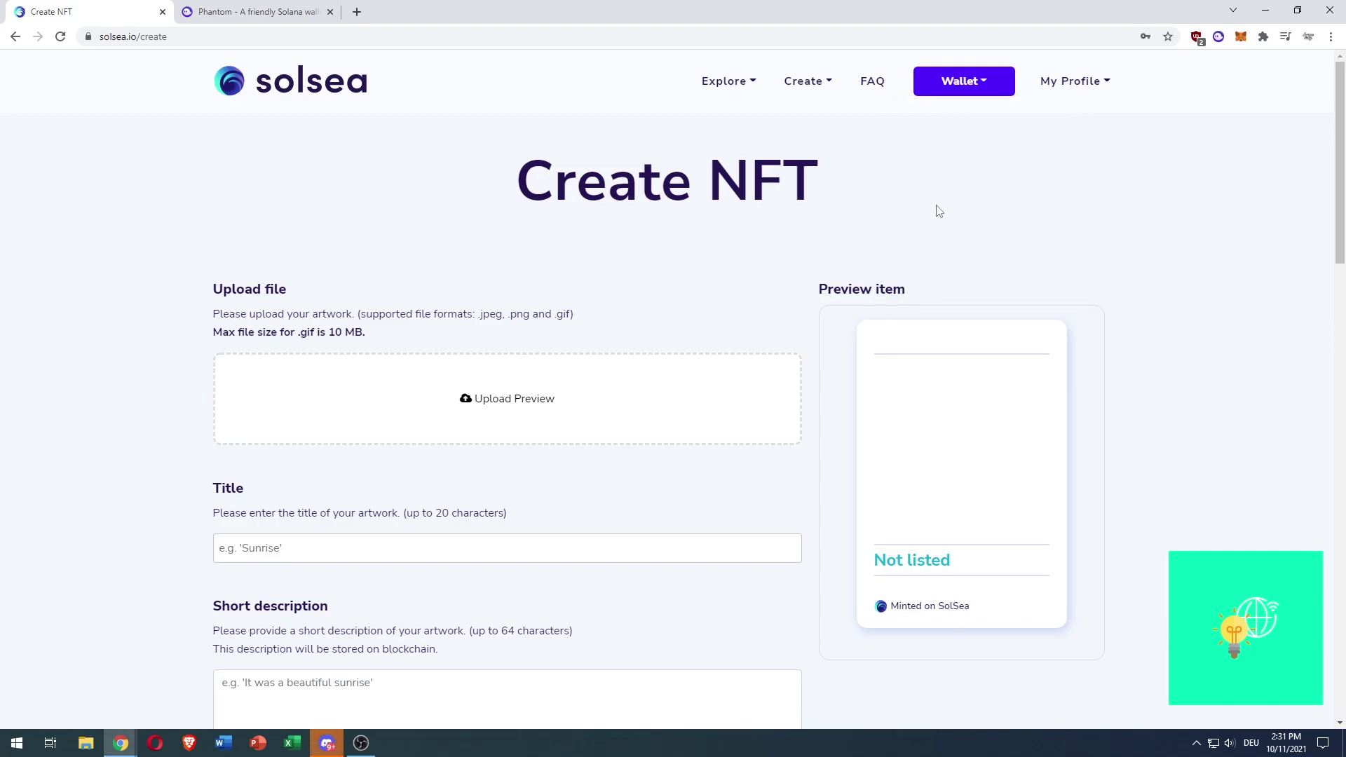
{"action": "mouse_move", "coordinate": [1079, 91]}
{"action": "left_click_drag", "start_coordinate": [819, 184], "coordinate": [555, 184]}
{"action": "left_click", "coordinate": [570, 184]}
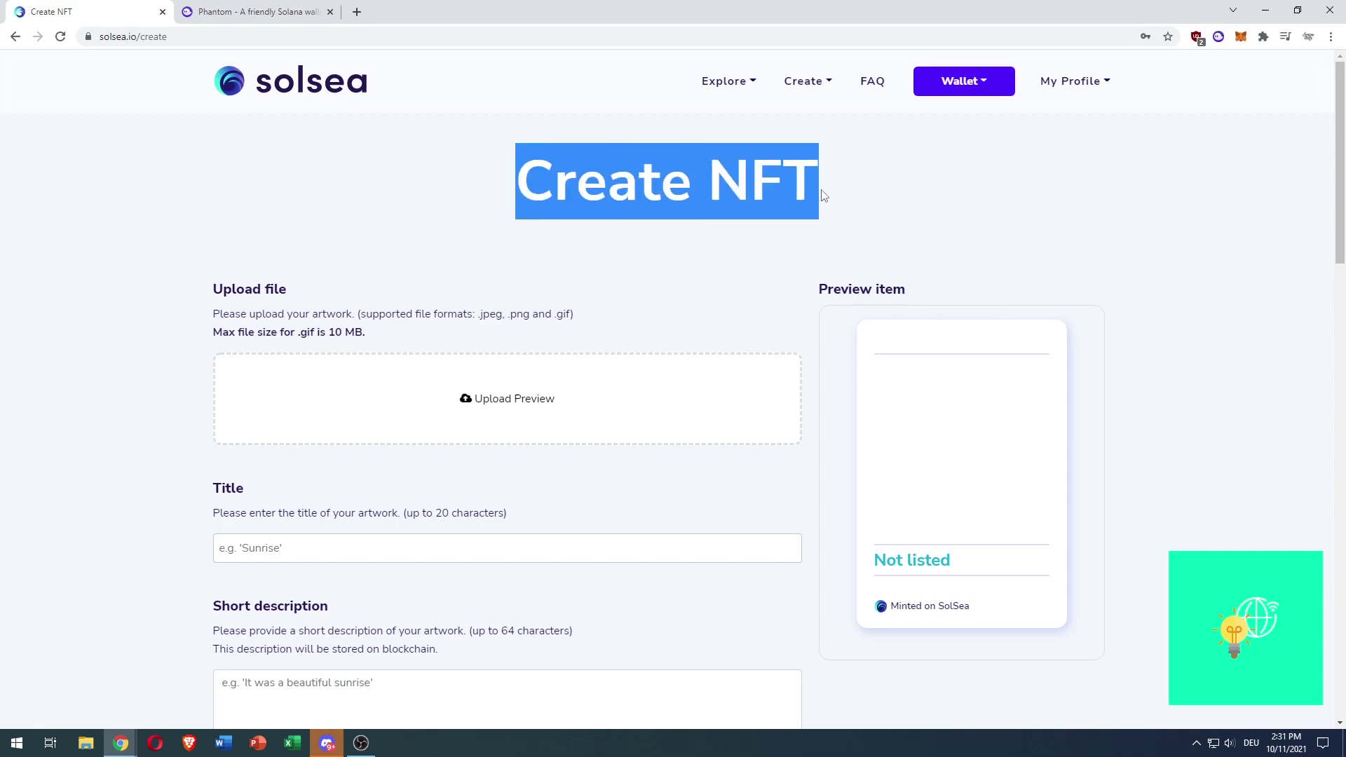
{"action": "left_click", "coordinate": [686, 189]}
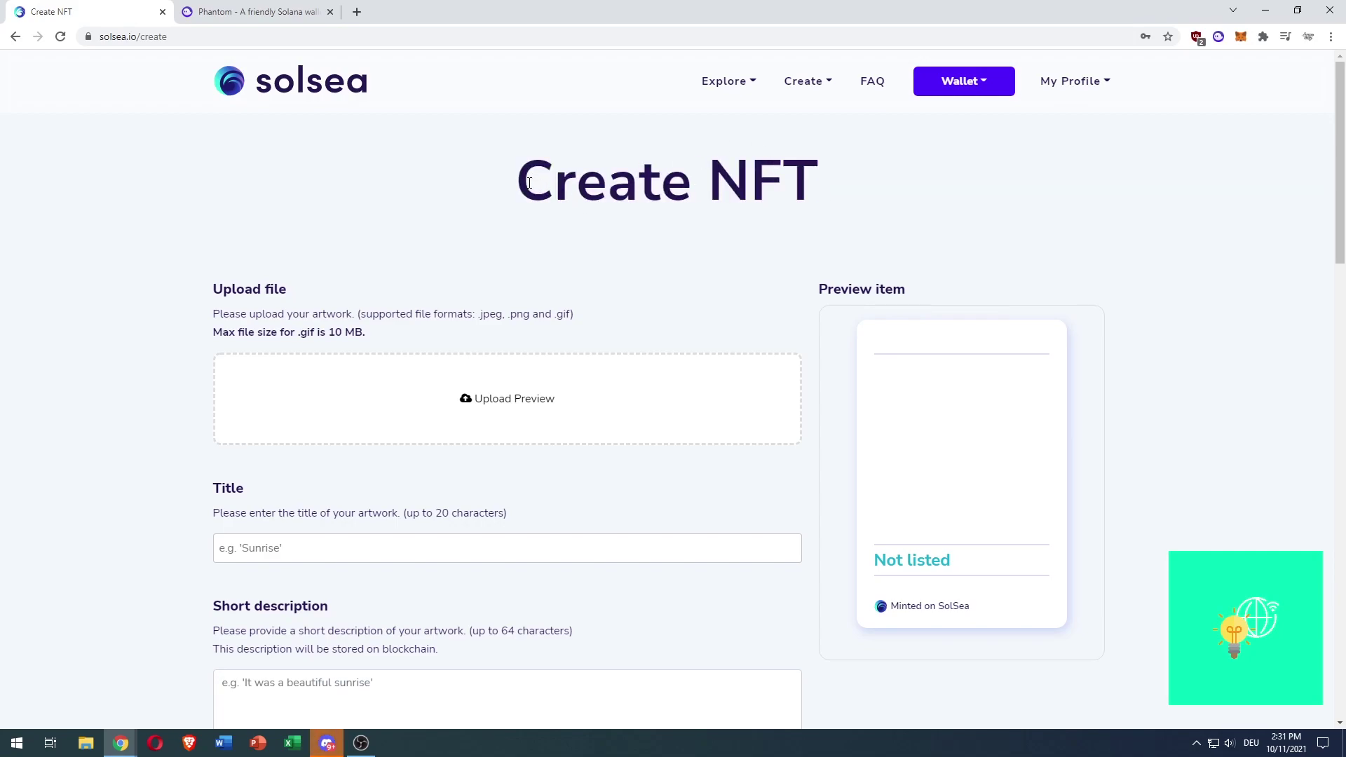
{"action": "left_click_drag", "start_coordinate": [532, 182], "coordinate": [782, 184]}
{"action": "left_click", "coordinate": [781, 184]}
Return to the home page and start a single NFT from the Create menu.
{"action": "left_click", "coordinate": [305, 93]}
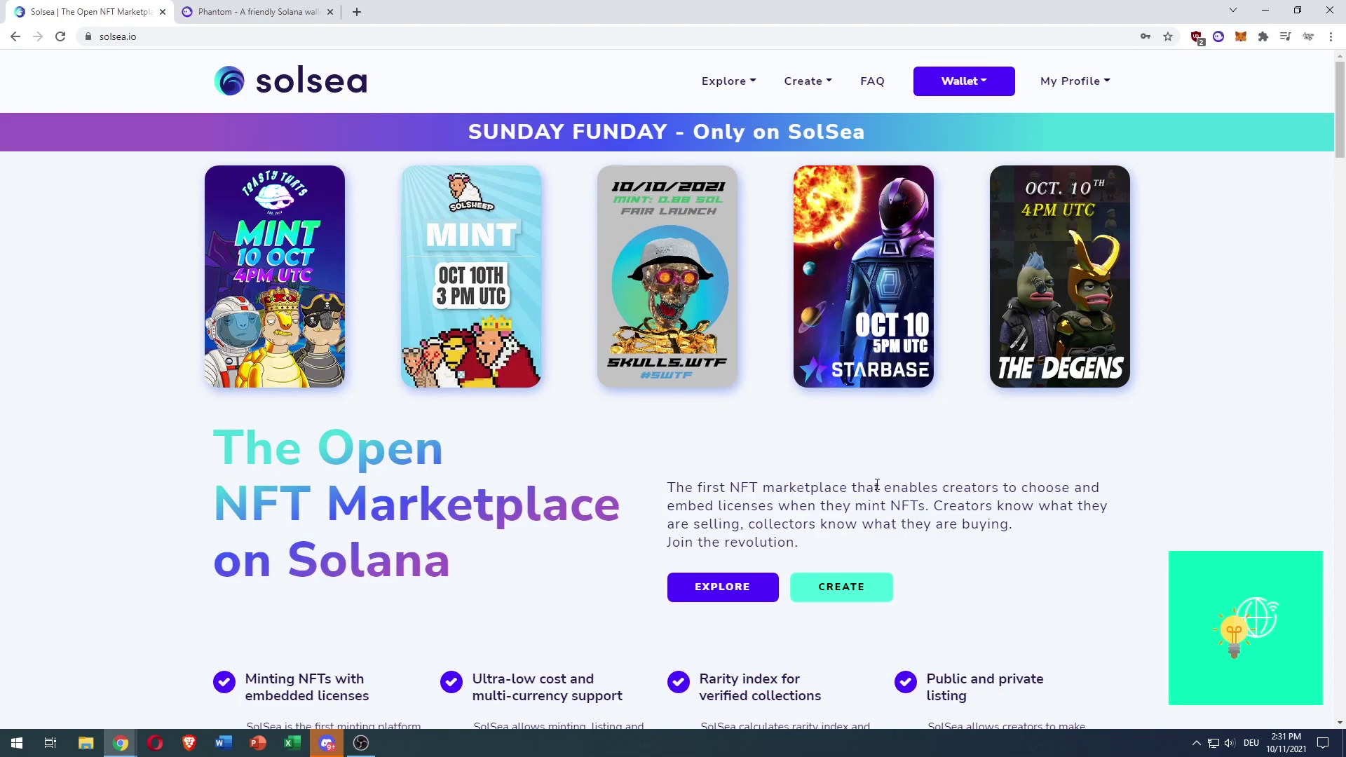
{"action": "left_click", "coordinate": [813, 82]}
{"action": "left_click", "coordinate": [799, 110]}
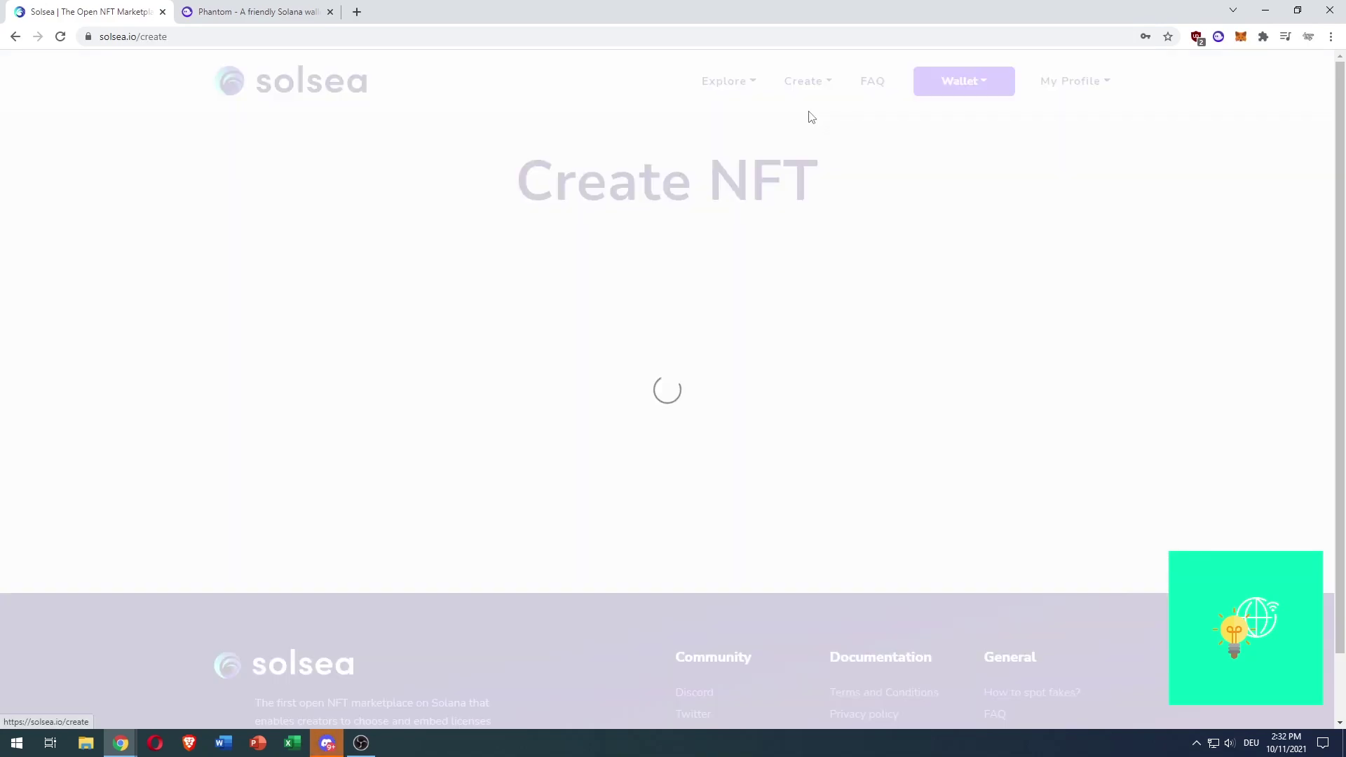
{"action": "mouse_move", "coordinate": [518, 181]}
{"action": "left_mouse_down"}
{"action": "mouse_move", "coordinate": [832, 196]}
{"action": "mouse_move", "coordinate": [511, 180]}
{"action": "left_mouse_up"}
{"action": "left_click", "coordinate": [812, 189]}
{"action": "left_click", "coordinate": [512, 181]}
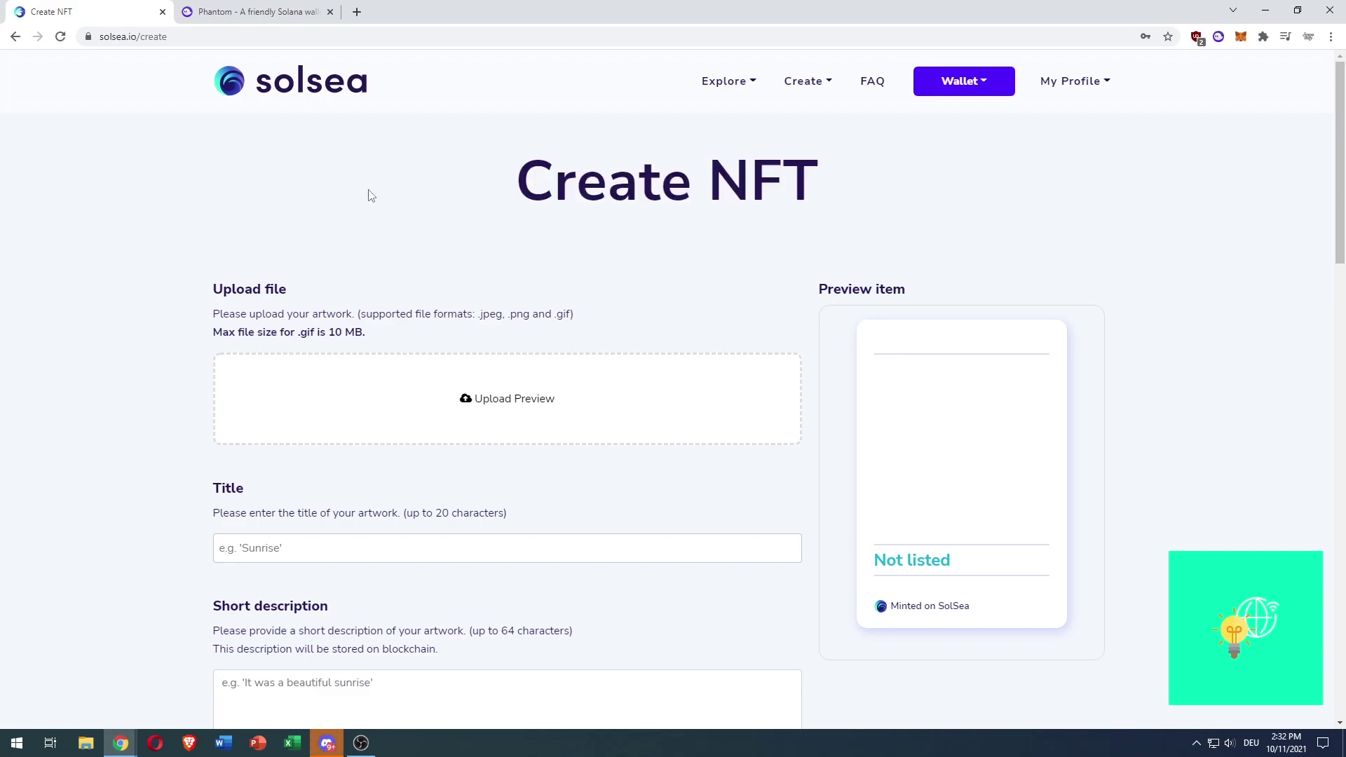
Read the artwork file-size note and bring up the file picker for the artwork.
{"action": "scroll", "coordinate": [148, 282], "scroll_direction": "down", "scroll_amount": 1}
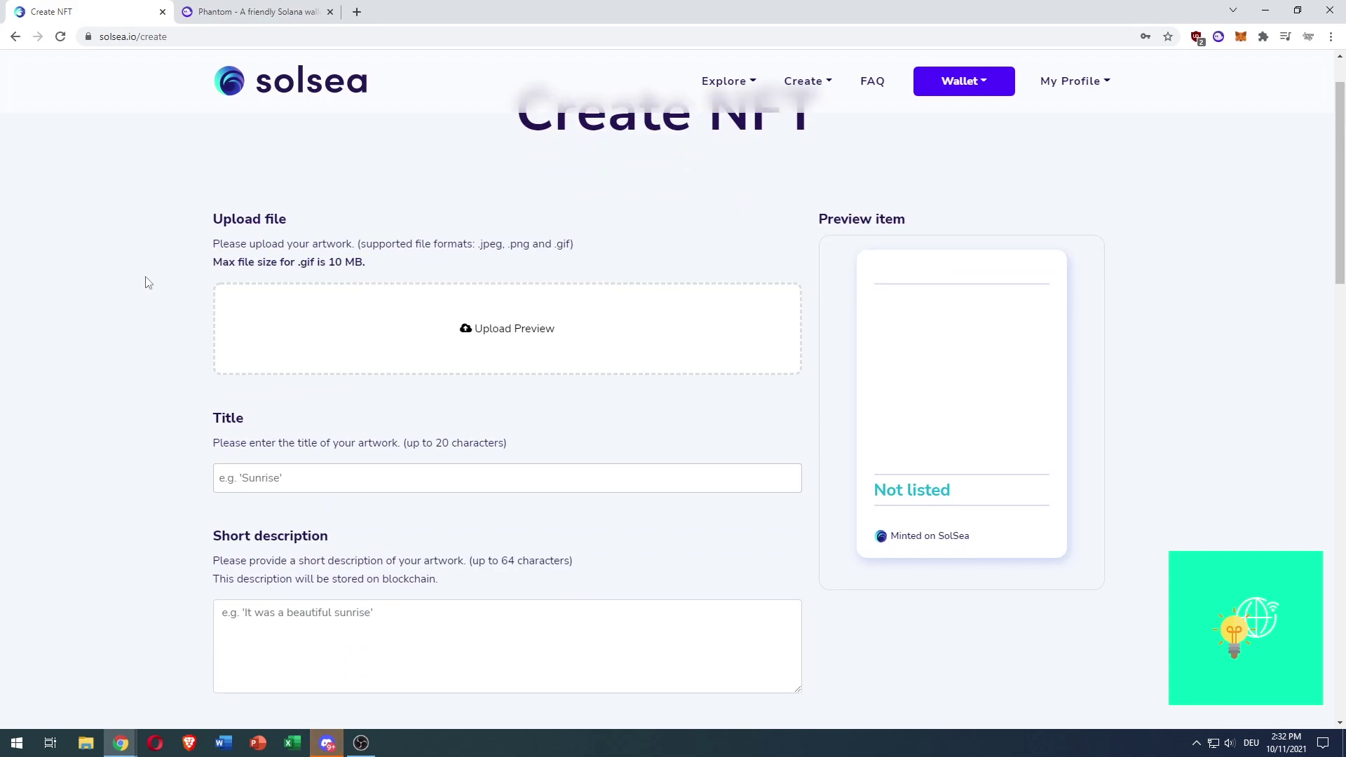
{"action": "scroll", "coordinate": [187, 306], "scroll_direction": "up", "scroll_amount": 1}
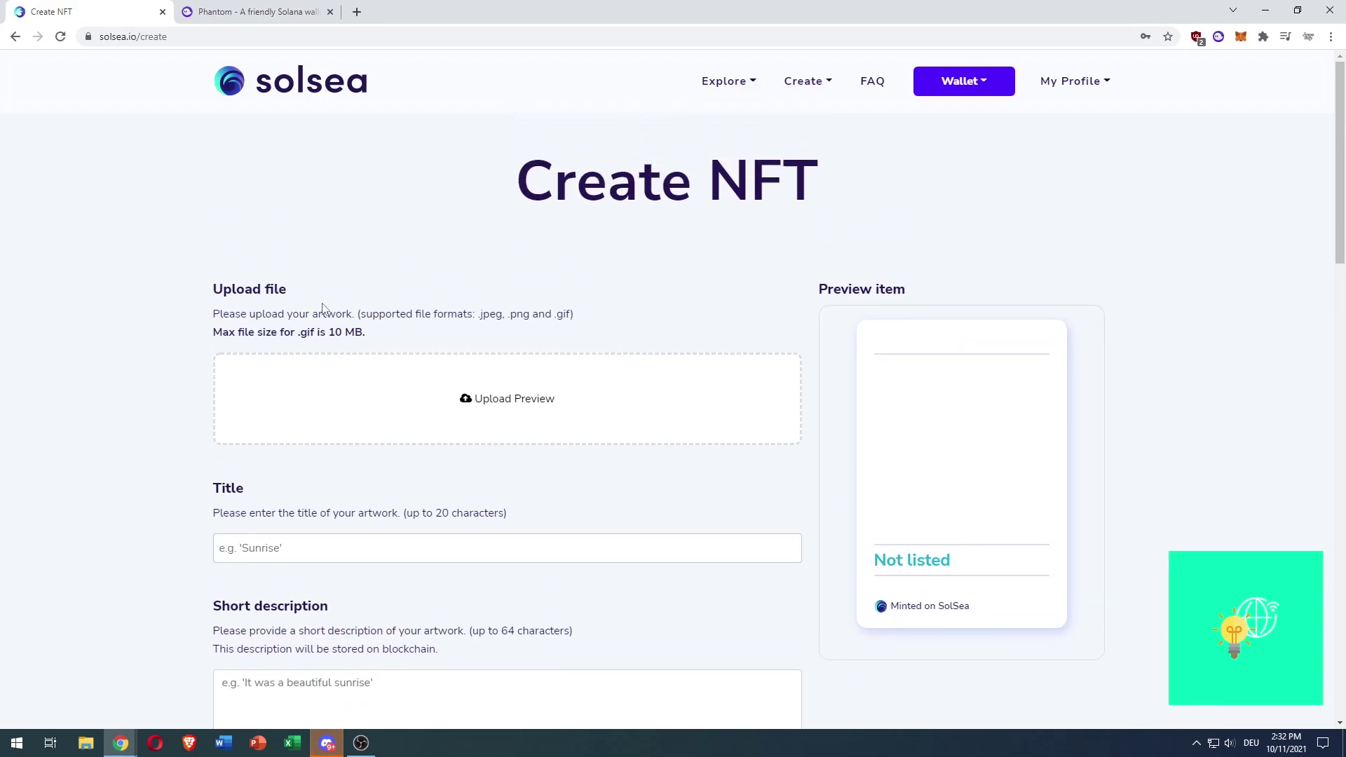
{"action": "double_click", "coordinate": [337, 308]}
{"action": "left_click", "coordinate": [291, 329]}
{"action": "left_click_drag", "start_coordinate": [229, 332], "coordinate": [352, 334]}
{"action": "left_click", "coordinate": [343, 333]}
{"action": "left_click", "coordinate": [350, 334]}
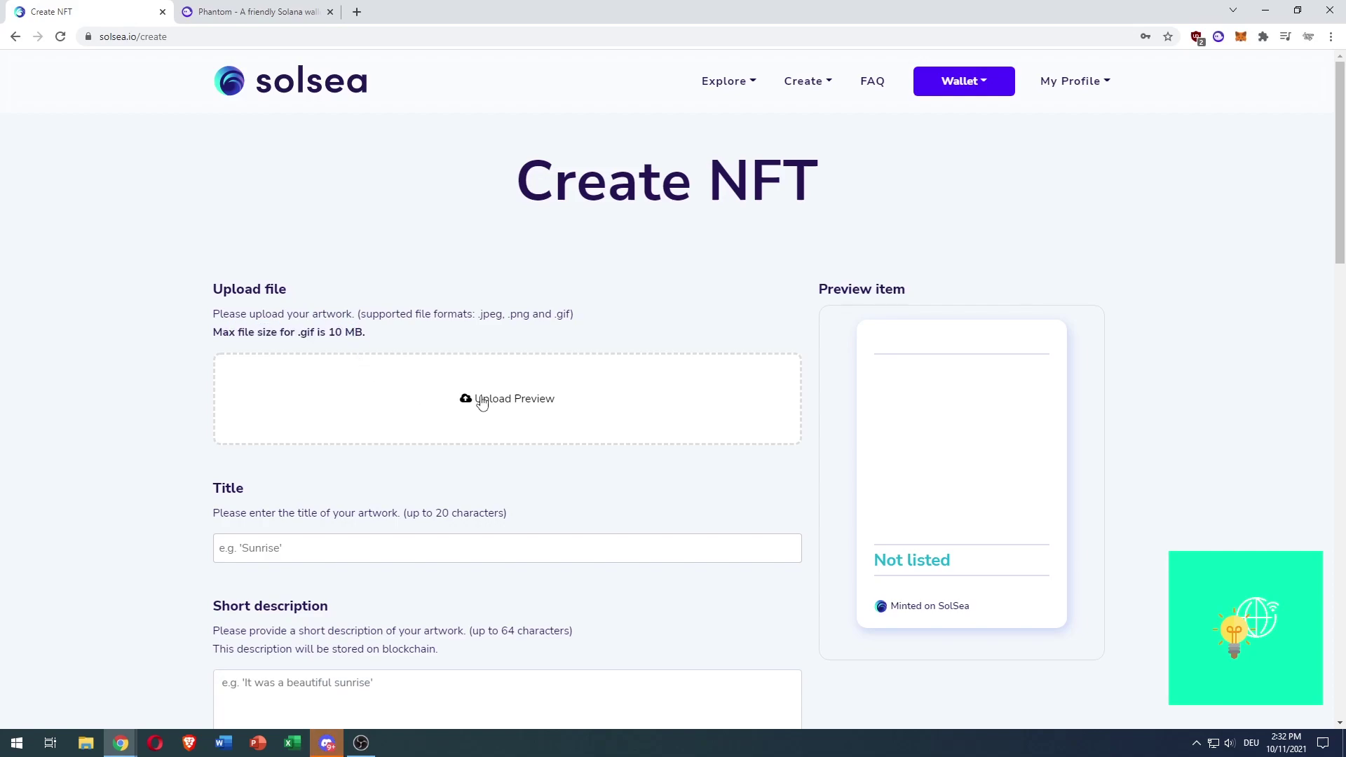
{"action": "left_click", "coordinate": [536, 405]}
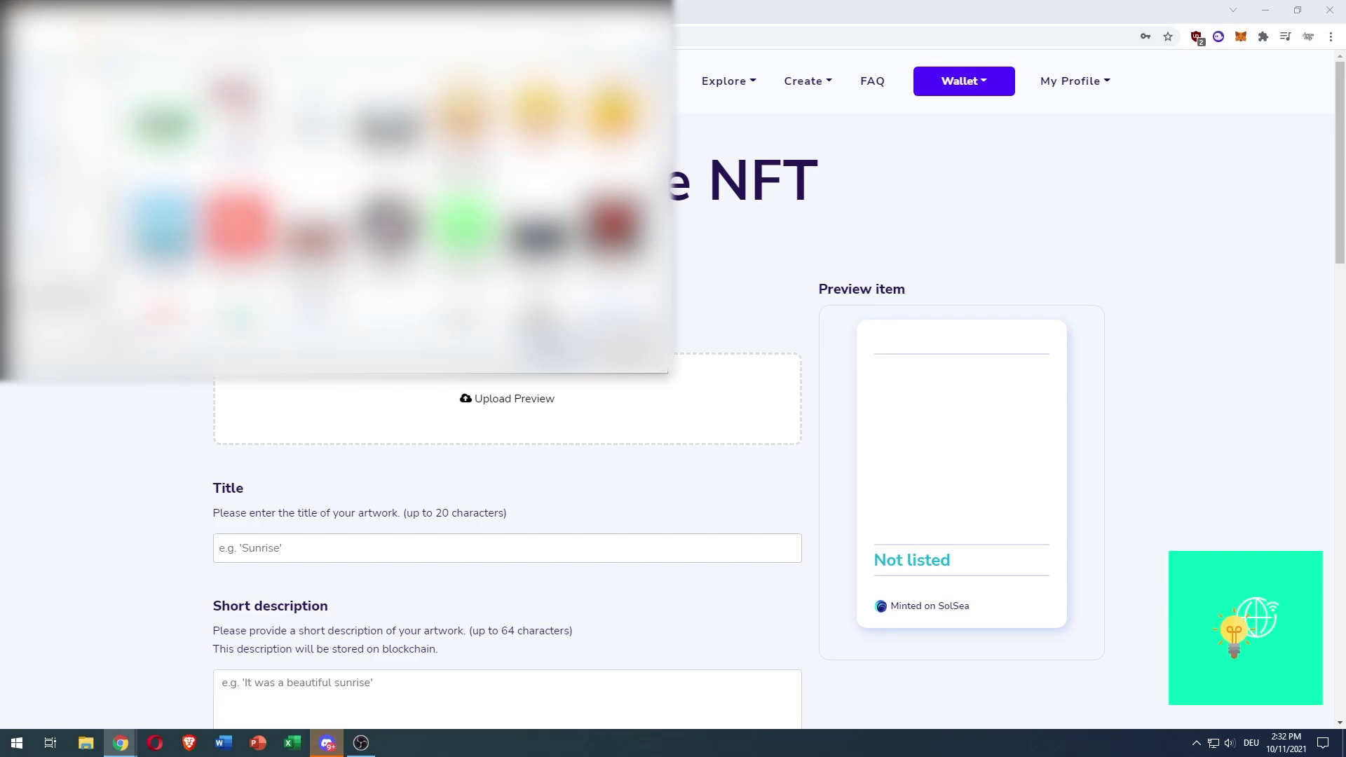
Upload the stick-figure image and check its 0.00000982 SOL storage cost.
{"action": "double_click", "coordinate": [188, 340]}
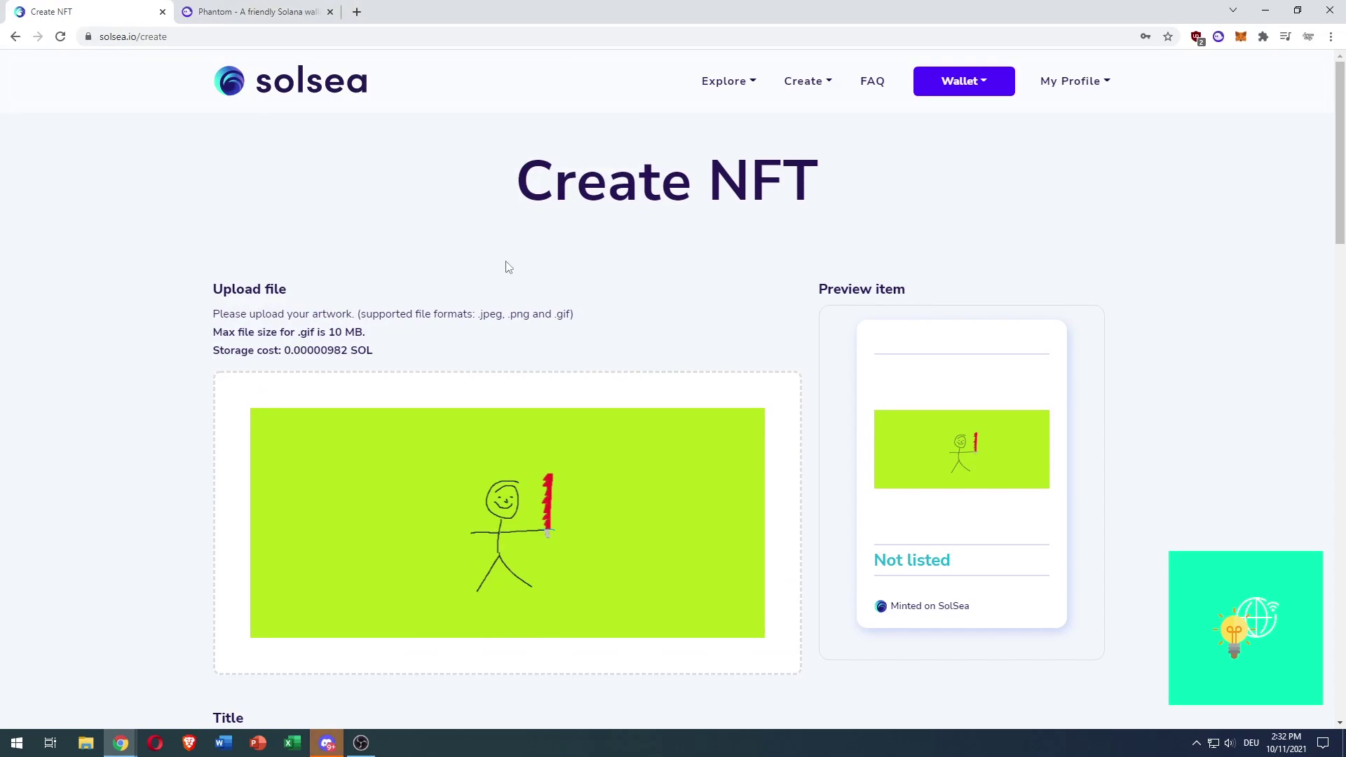
{"action": "scroll", "coordinate": [419, 291], "scroll_direction": "down", "scroll_amount": 1}
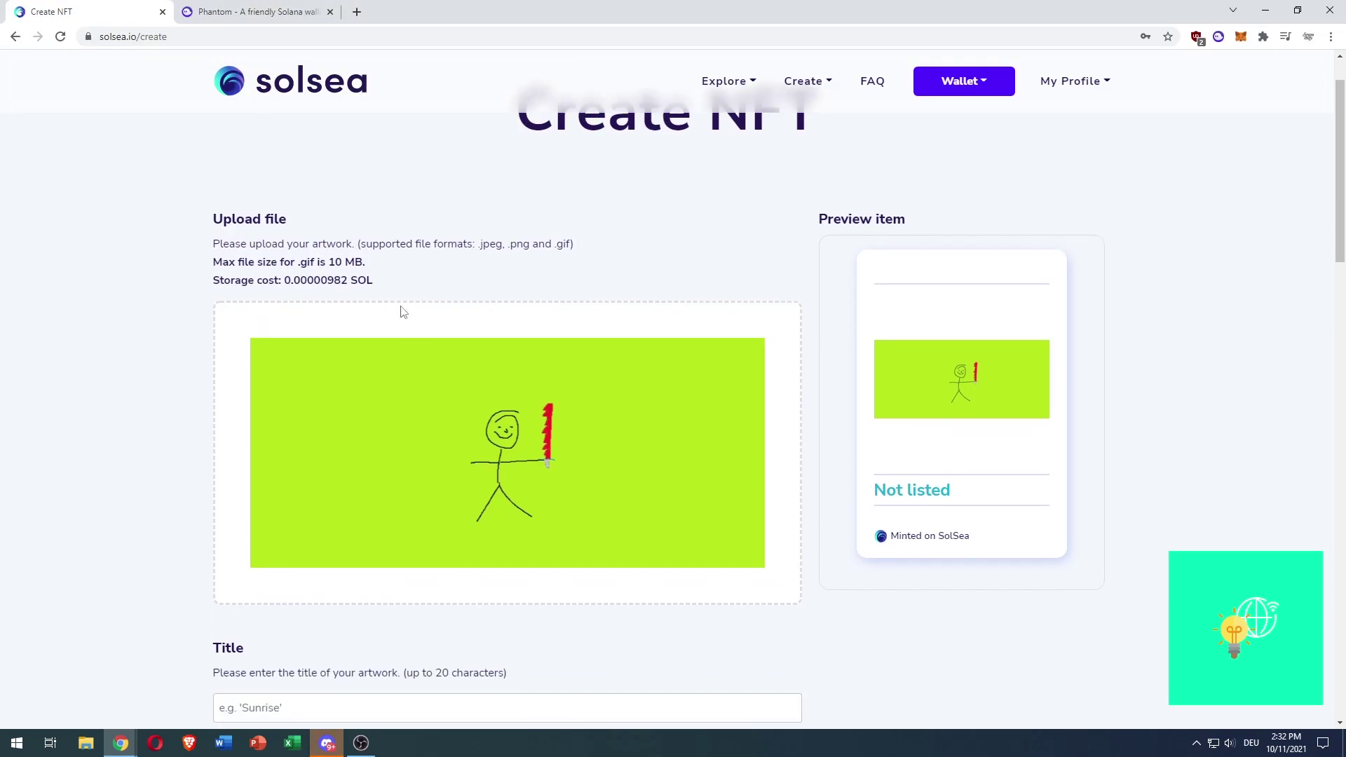
{"action": "left_click_drag", "start_coordinate": [213, 281], "coordinate": [267, 282]}
{"action": "left_click", "coordinate": [267, 282]}
{"action": "left_click_drag", "start_coordinate": [349, 281], "coordinate": [368, 280]}
{"action": "left_click", "coordinate": [393, 284]}
{"action": "scroll", "coordinate": [550, 265], "scroll_direction": "down", "scroll_amount": 3}
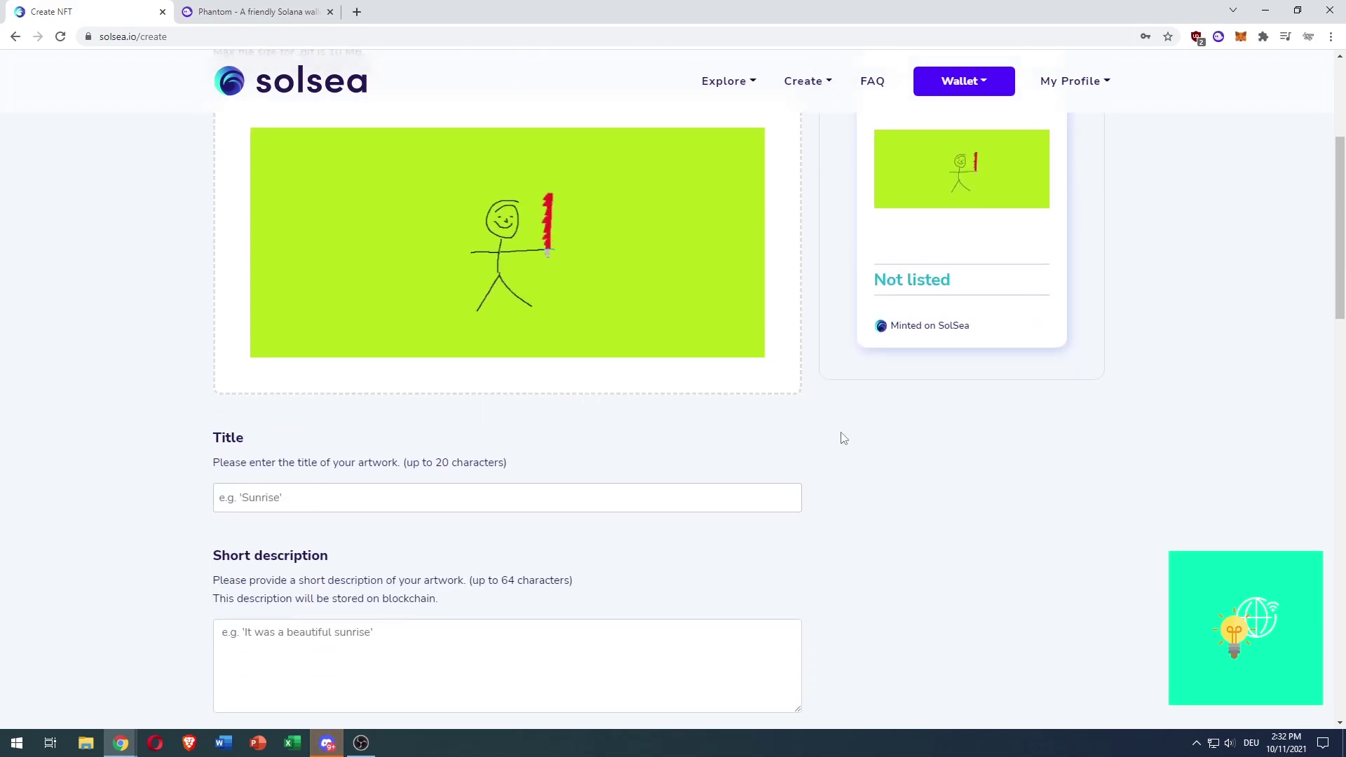
{"action": "scroll", "coordinate": [772, 431], "scroll_direction": "down", "scroll_amount": 1}
{"action": "left_click_drag", "start_coordinate": [233, 392], "coordinate": [411, 389]}
Title the NFT 'paint knight'.
{"action": "left_click", "coordinate": [385, 423]}
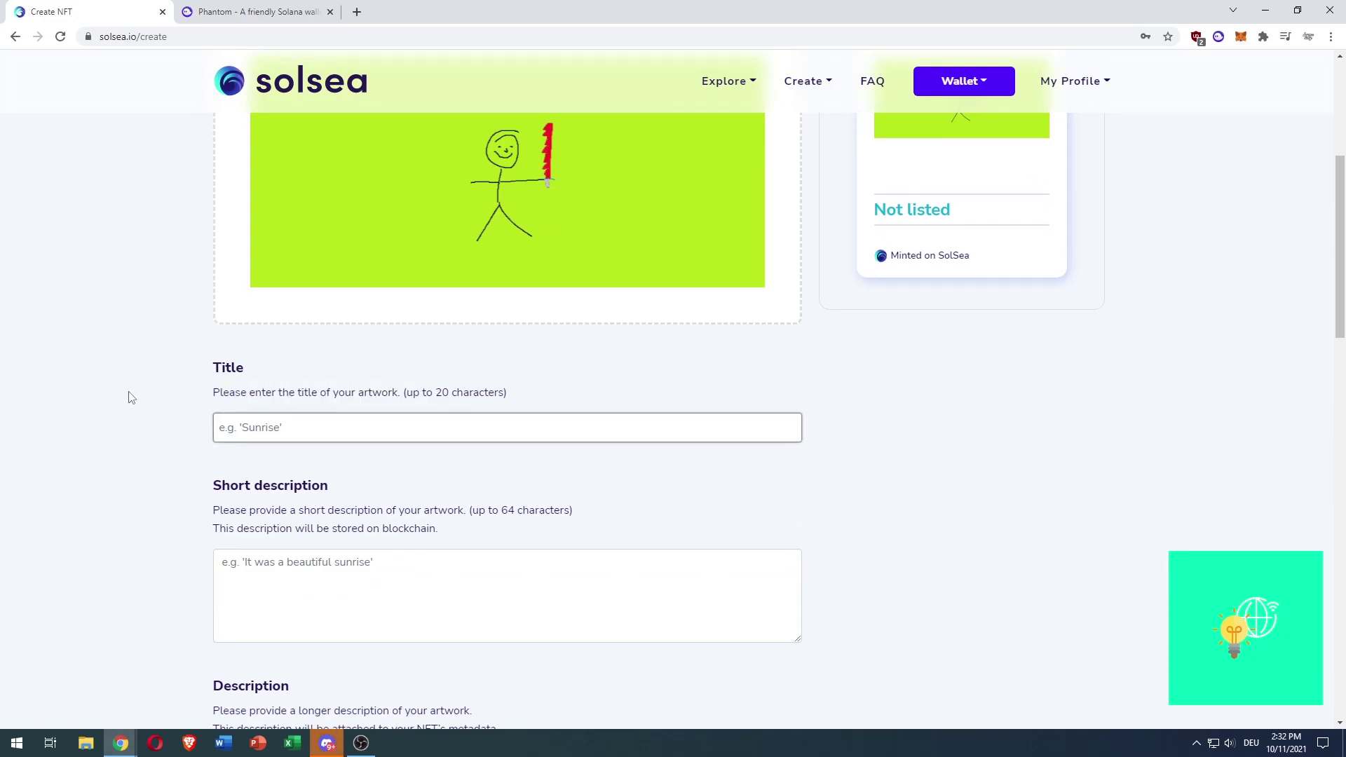
{"action": "type", "text": "paint"}
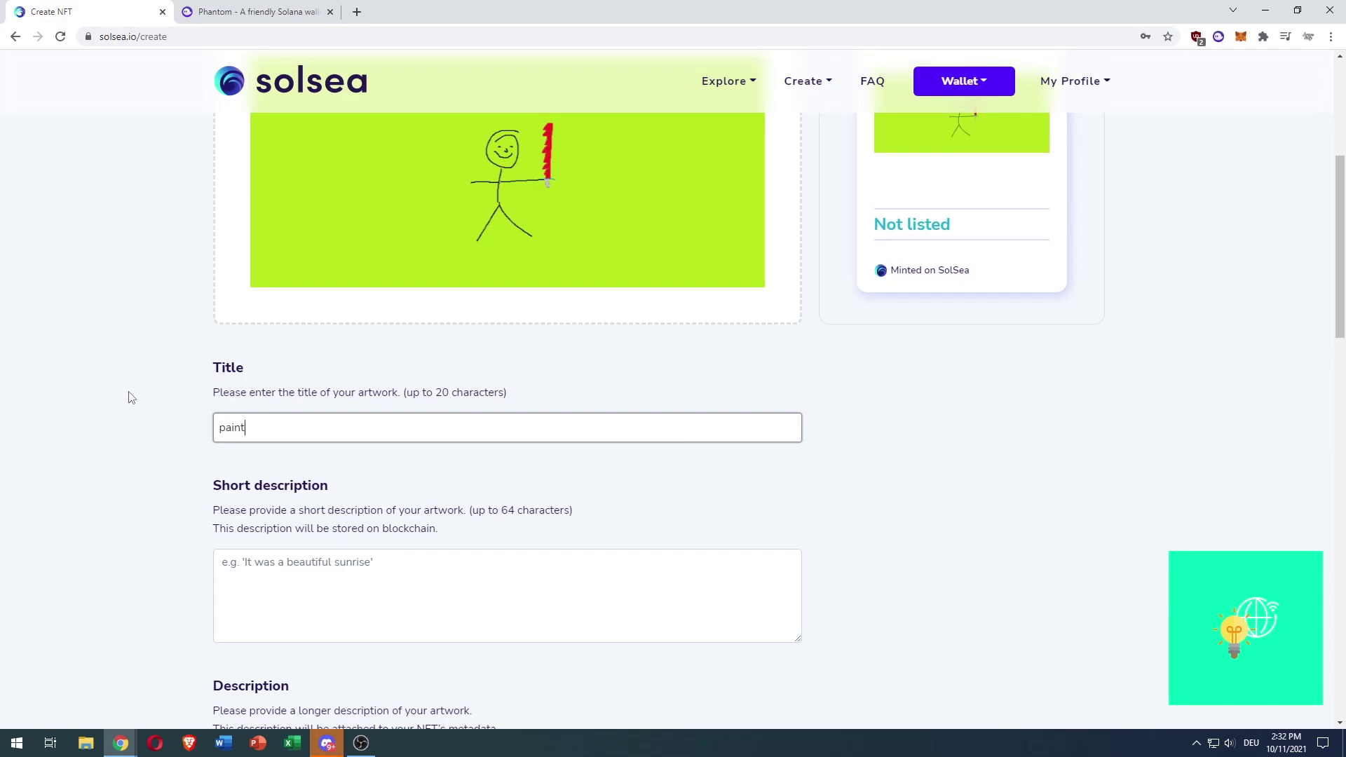
{"action": "type", "text": " knight"}
{"action": "left_click", "coordinate": [128, 397]}
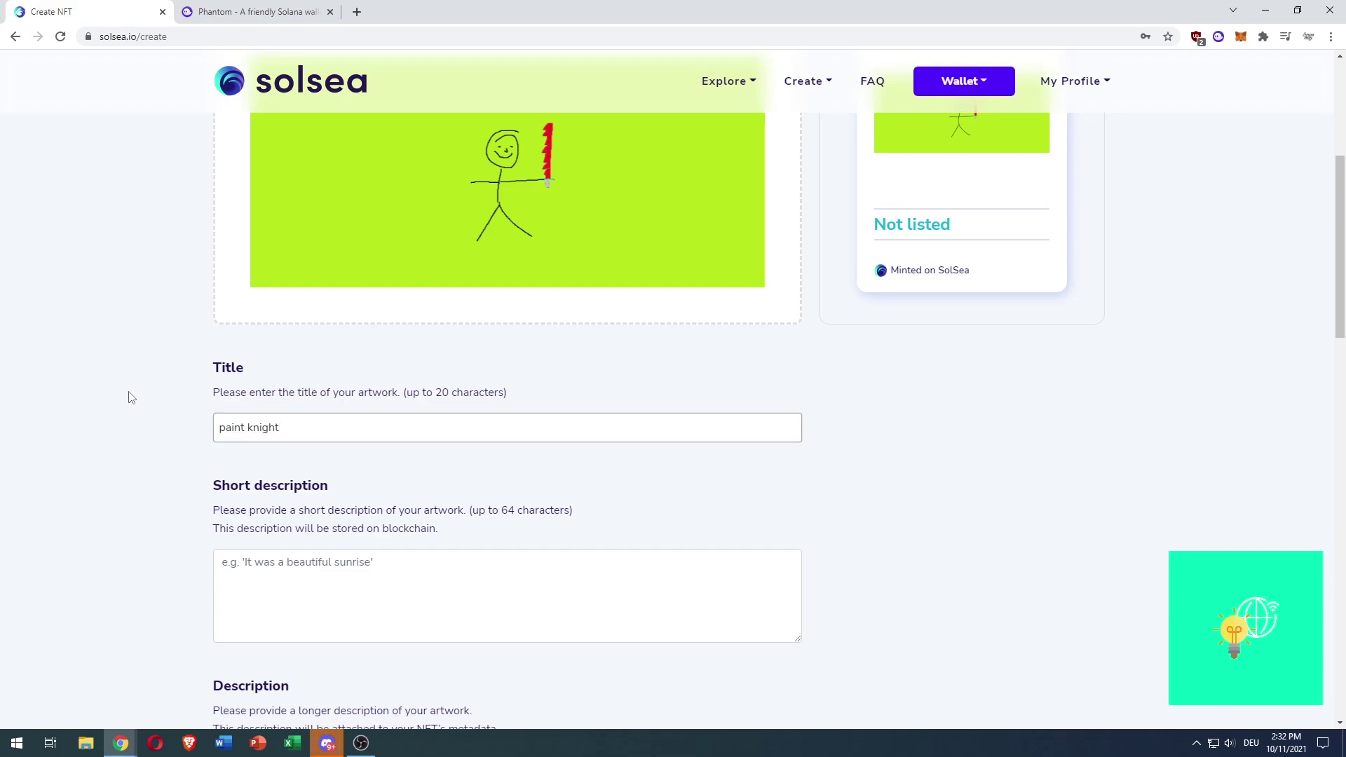
Enter the short description 'this is a how to global tutorial on how to mint solana nfts'.
{"action": "scroll", "coordinate": [232, 435], "scroll_direction": "down", "scroll_amount": 1}
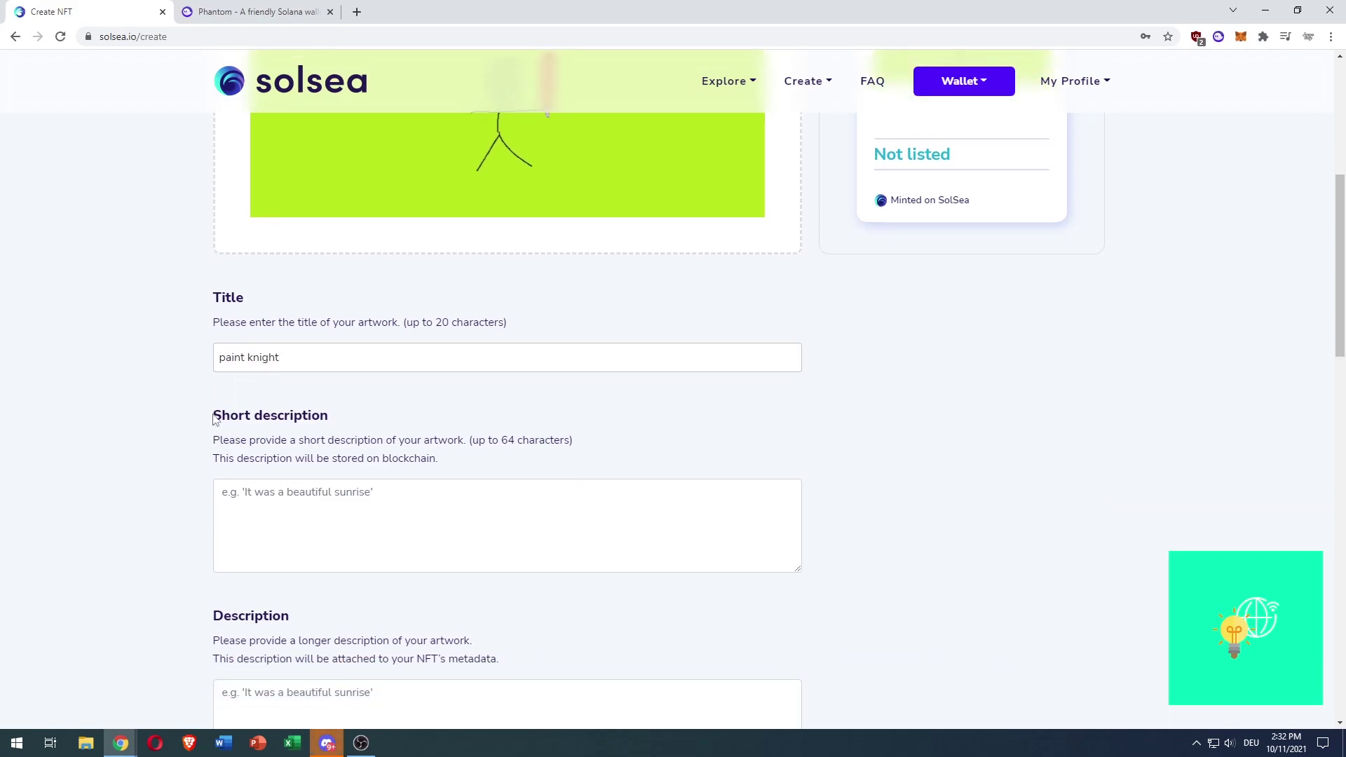
{"action": "left_click_drag", "start_coordinate": [212, 416], "coordinate": [339, 416]}
{"action": "left_click_drag", "start_coordinate": [236, 440], "coordinate": [460, 440]}
{"action": "left_click", "coordinate": [261, 467]}
{"action": "left_click", "coordinate": [248, 500]}
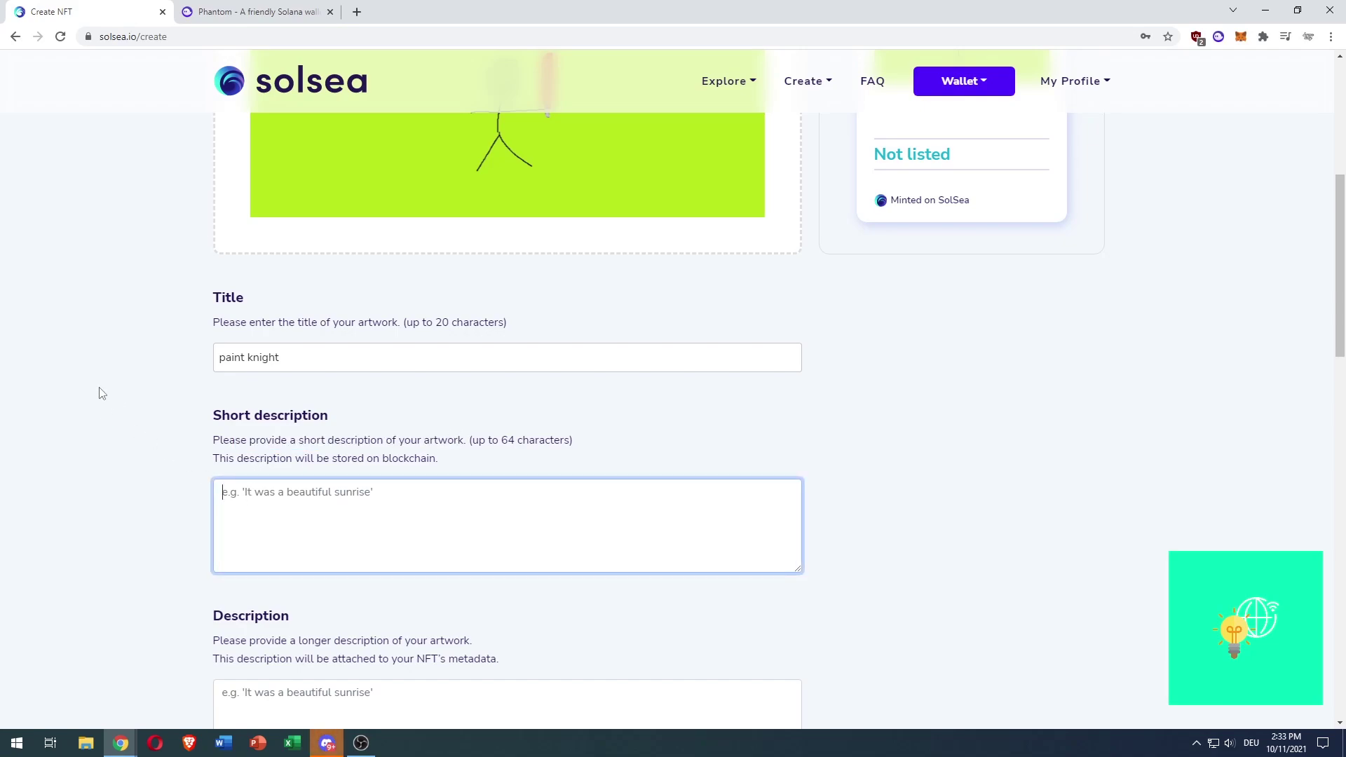
{"action": "type", "text": "this is a how to gl"}
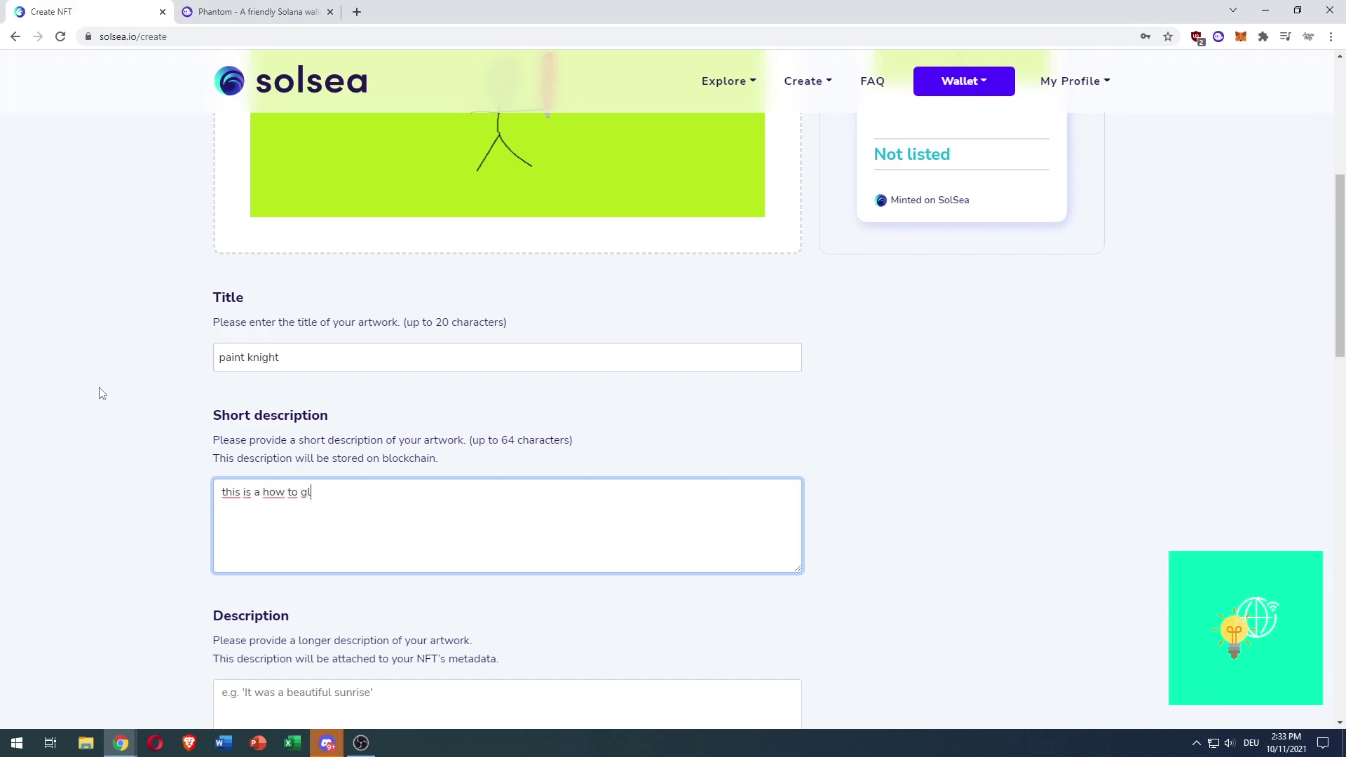
{"action": "type", "text": "obal tutorial on how to mint solana n"}
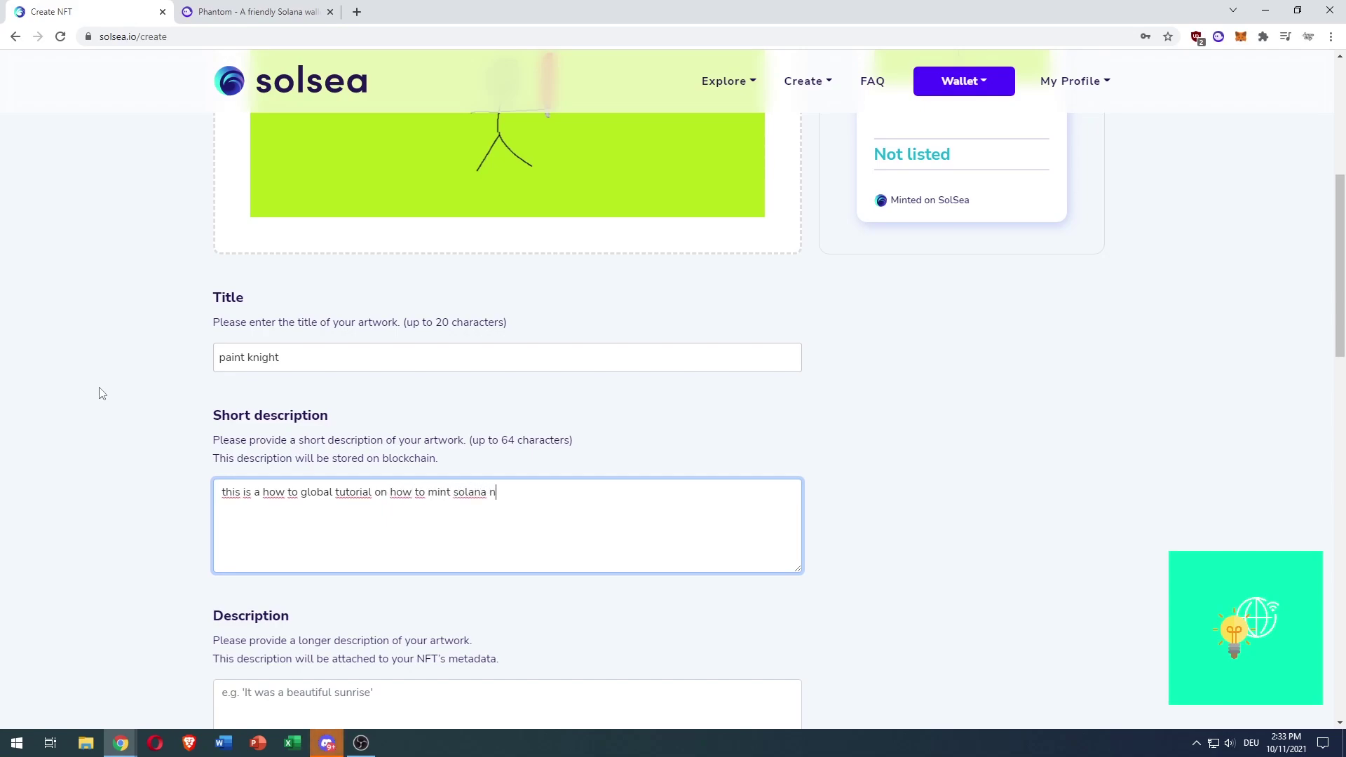
{"action": "type", "text": "fts"}
{"action": "left_click", "coordinate": [96, 392]}
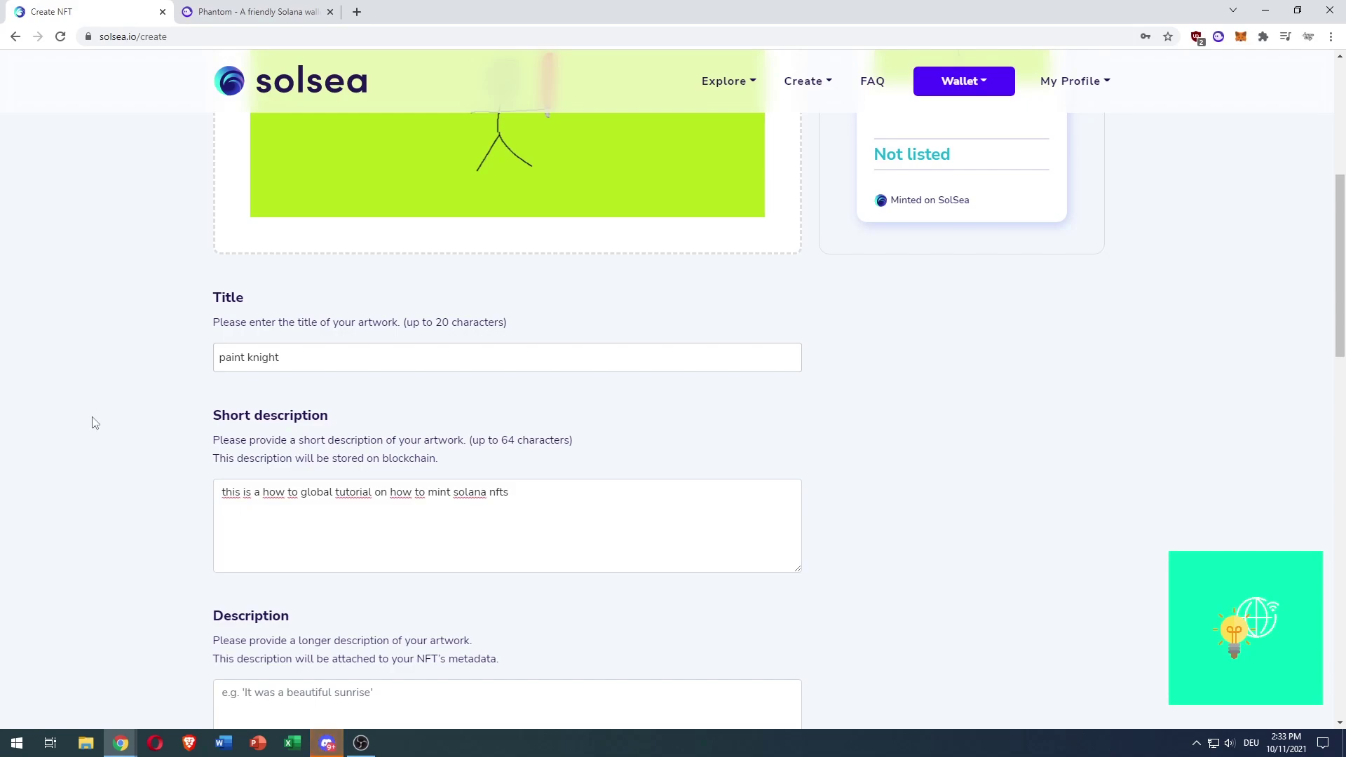
Select the whole short description text to copy it.
{"action": "scroll", "coordinate": [116, 424], "scroll_direction": "down", "scroll_amount": 1}
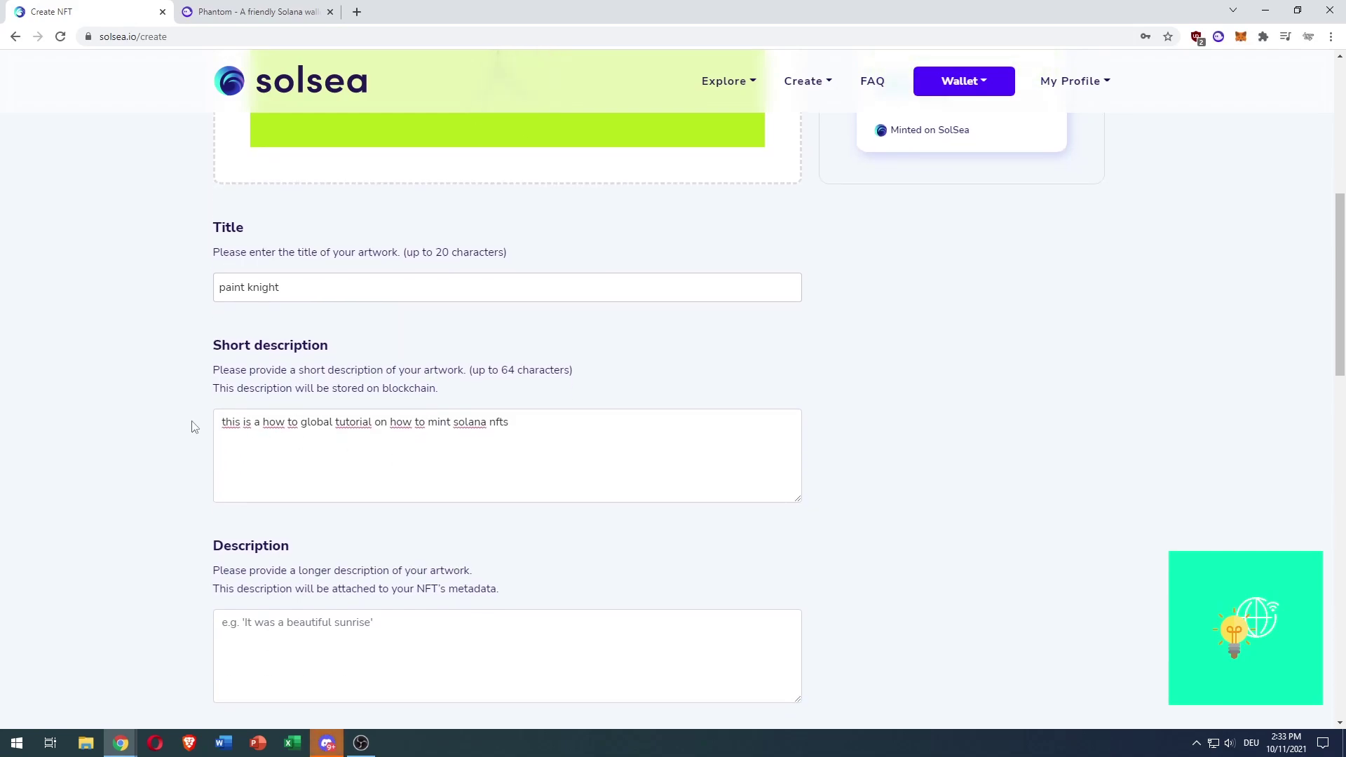
{"action": "scroll", "coordinate": [208, 379], "scroll_direction": "down", "scroll_amount": 1}
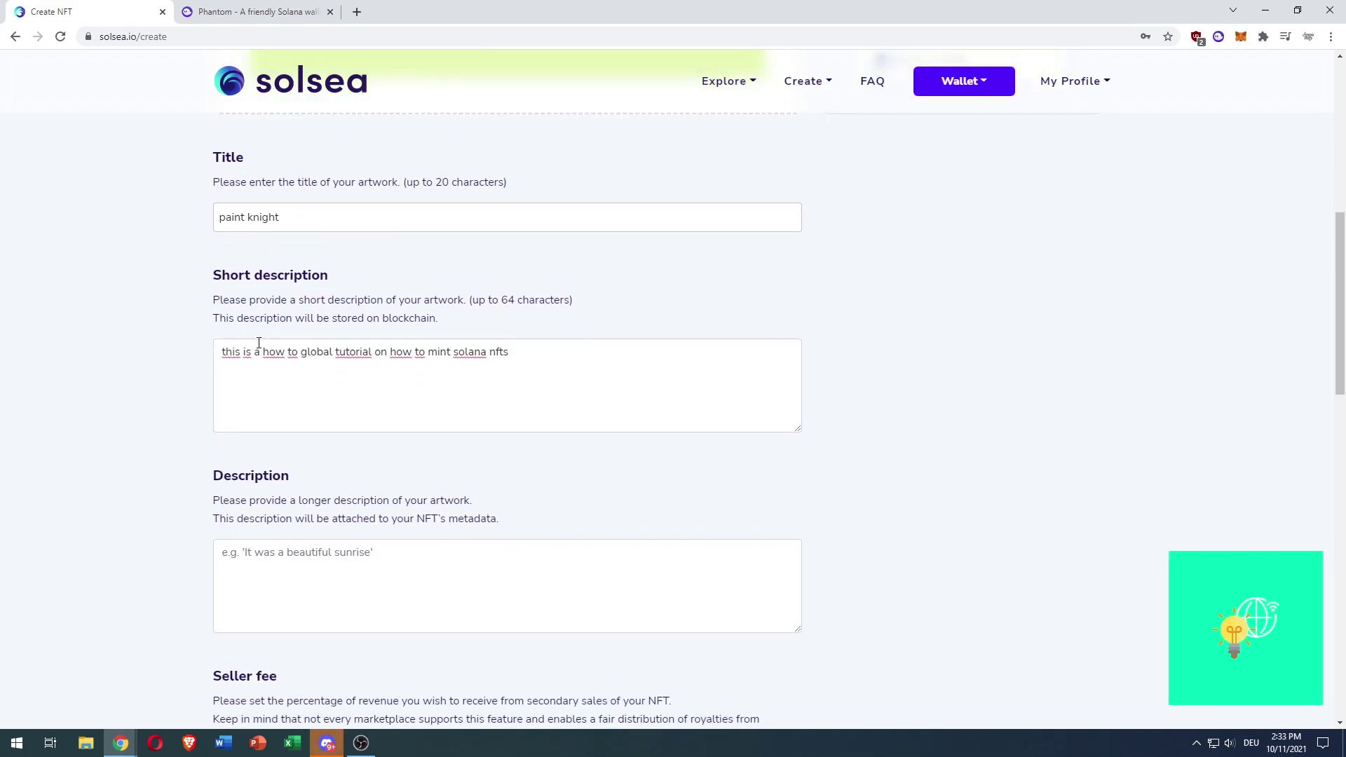
{"action": "left_click_drag", "start_coordinate": [331, 318], "coordinate": [437, 318]}
{"action": "left_click", "coordinate": [141, 336]}
{"action": "scroll", "coordinate": [141, 336], "scroll_direction": "down", "scroll_amount": 1}
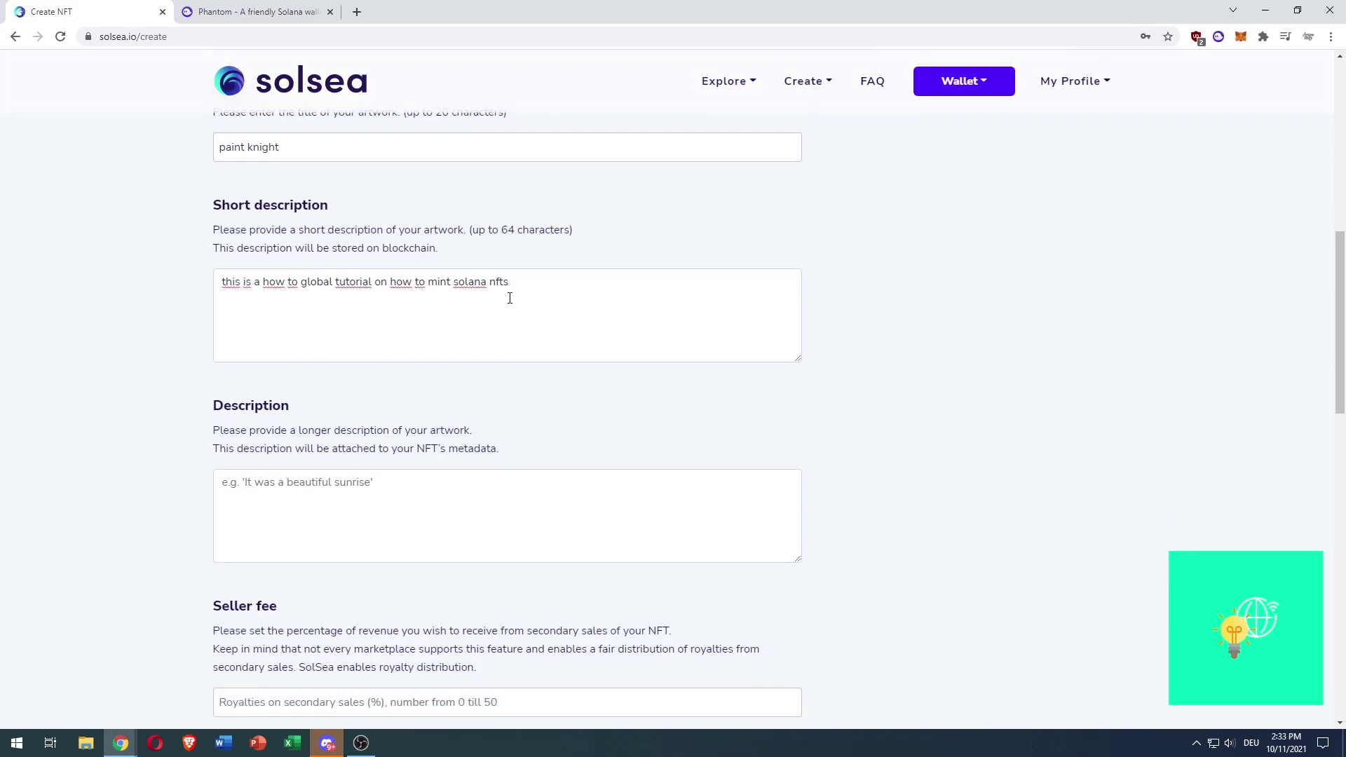
{"action": "left_click_drag", "start_coordinate": [510, 283], "coordinate": [137, 280]}
{"action": "key", "text": "ctrl+c"}
Paste 'this is a how to global tutorial on how to mint solana nfts' into Description.
{"action": "scroll", "coordinate": [123, 340], "scroll_direction": "down", "scroll_amount": 2}
{"action": "left_click", "coordinate": [171, 393]}
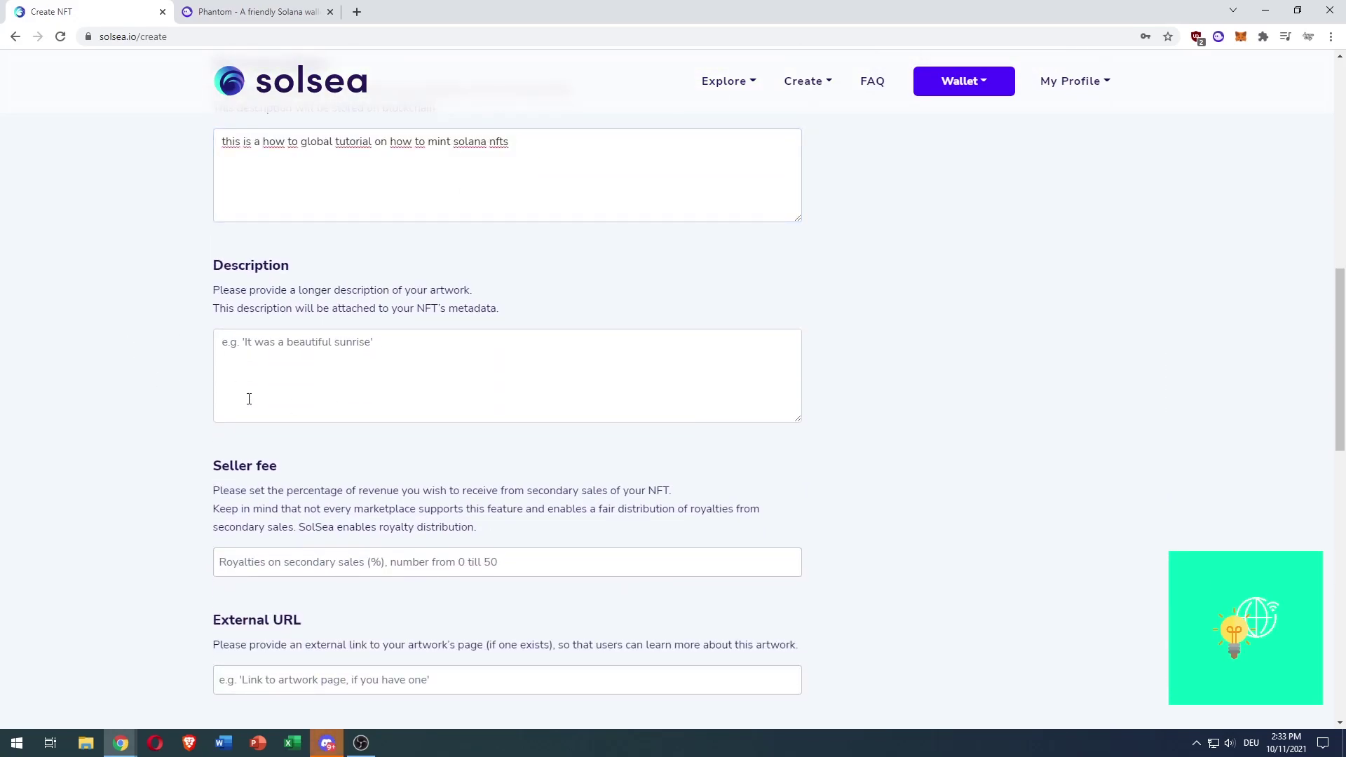
{"action": "left_click", "coordinate": [235, 361]}
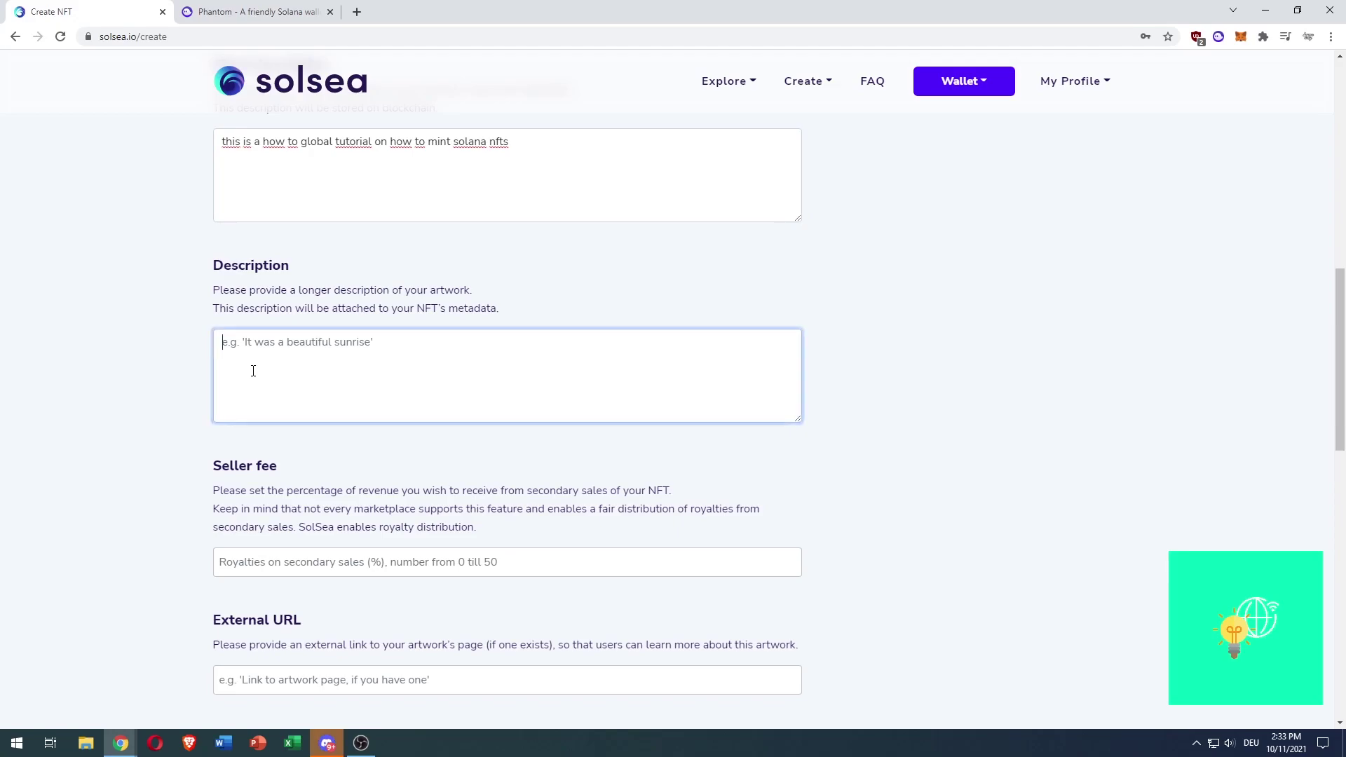
{"action": "key", "text": "ctrl+v"}
{"action": "left_click_drag", "start_coordinate": [323, 309], "coordinate": [438, 309]}
{"action": "left_click", "coordinate": [215, 326]}
{"action": "left_click", "coordinate": [438, 309]}
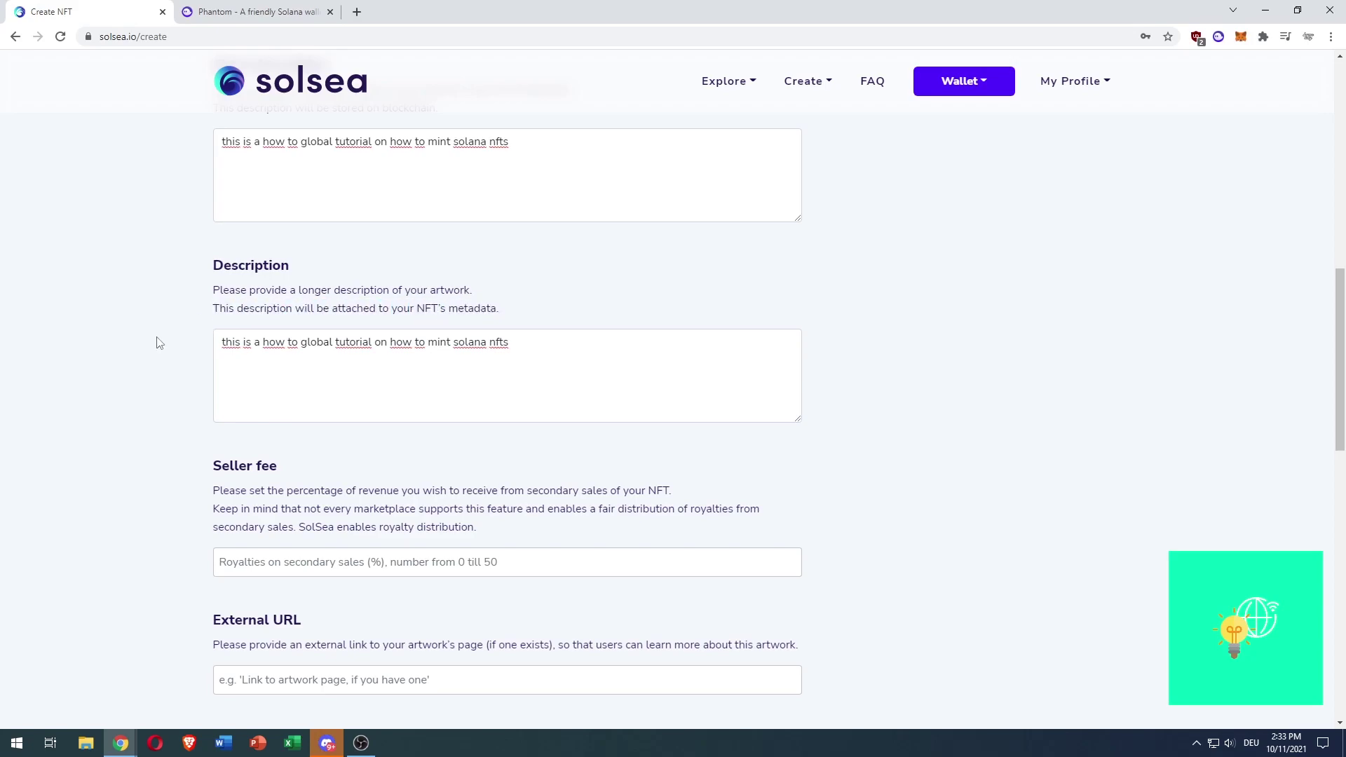
Enter 5 as the royalty percentage on secondary sales.
{"action": "scroll", "coordinate": [157, 342], "scroll_direction": "down", "scroll_amount": 2}
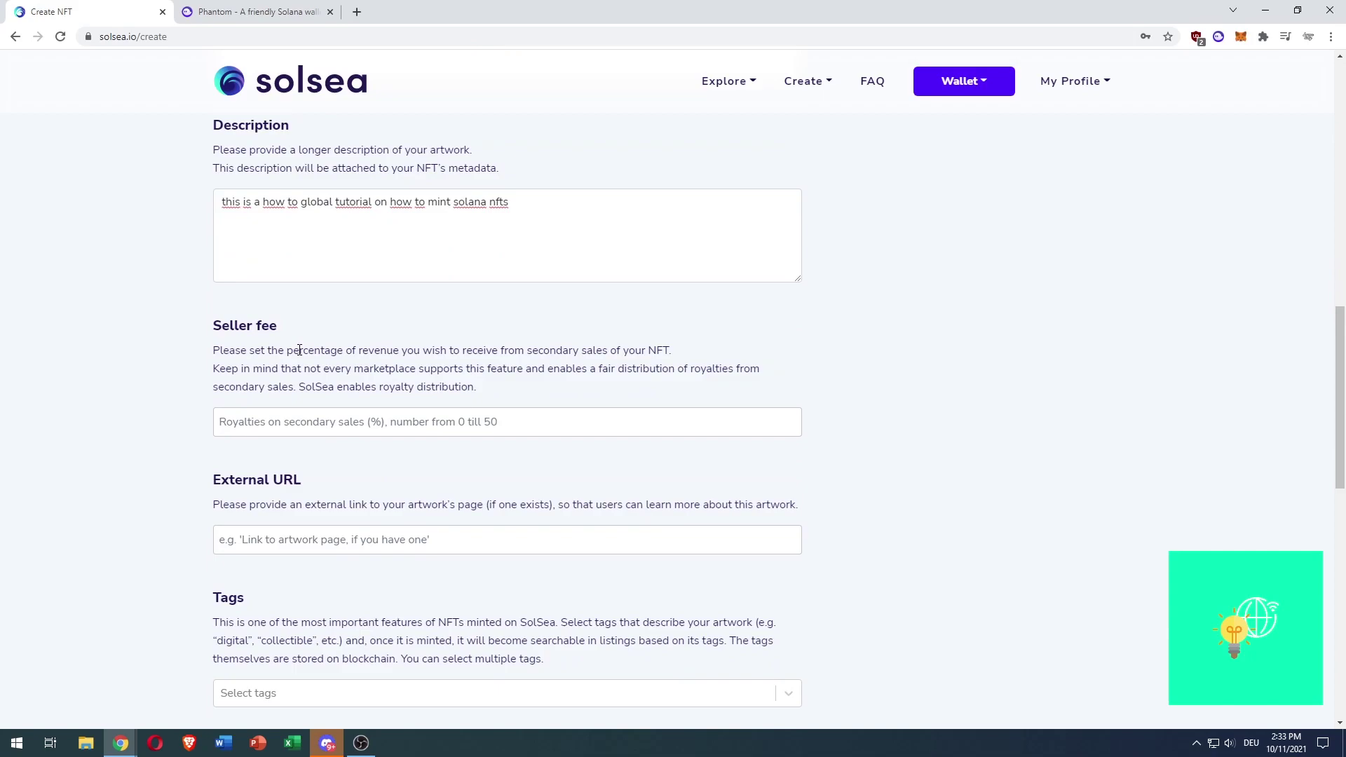
{"action": "left_click_drag", "start_coordinate": [431, 345], "coordinate": [685, 354]}
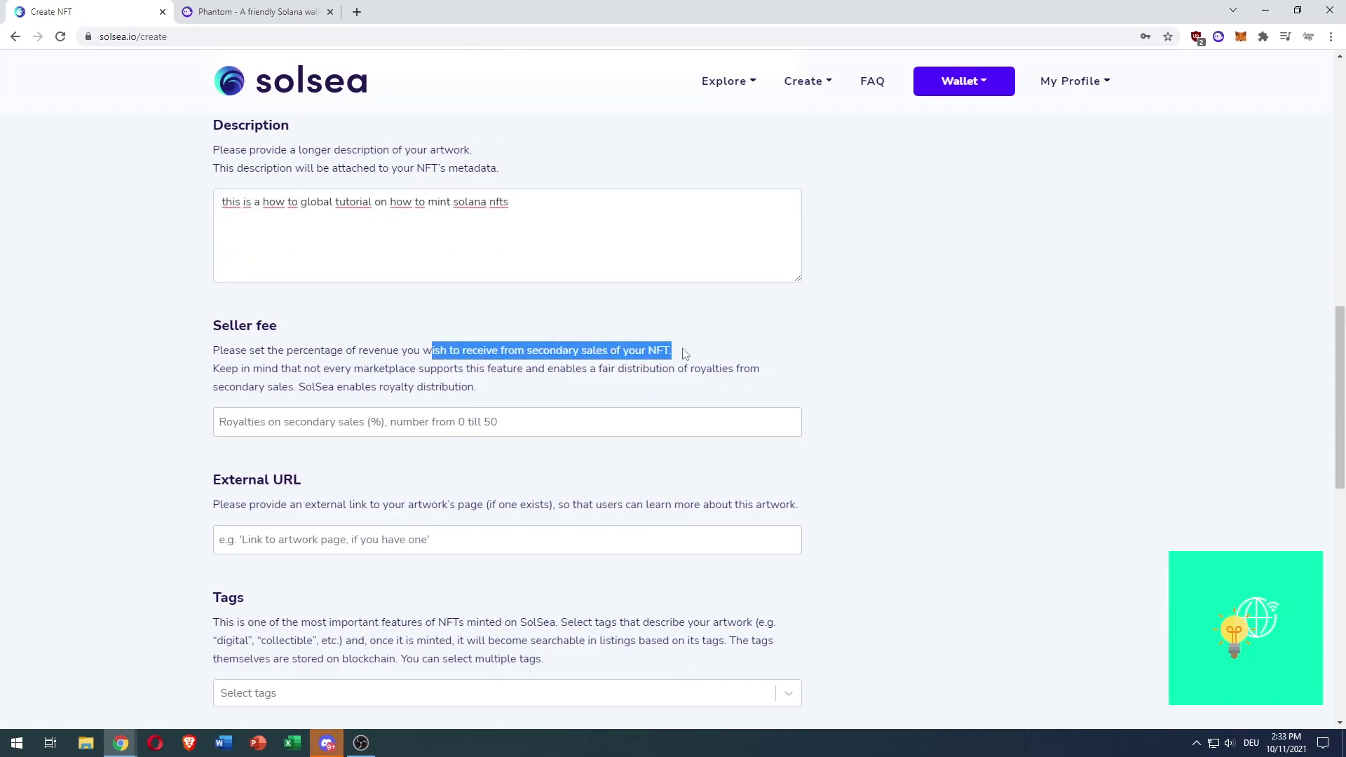
{"action": "left_click", "coordinate": [683, 353]}
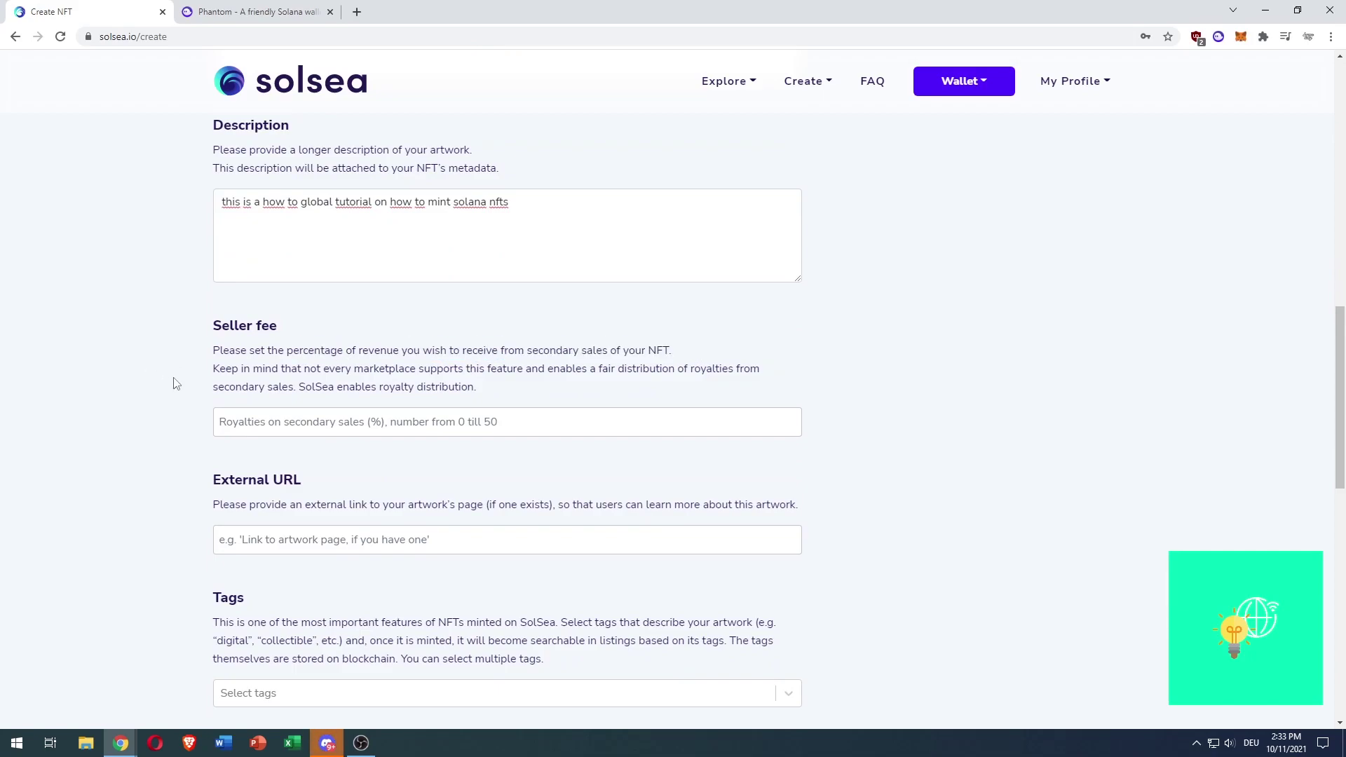
{"action": "left_click", "coordinate": [233, 428]}
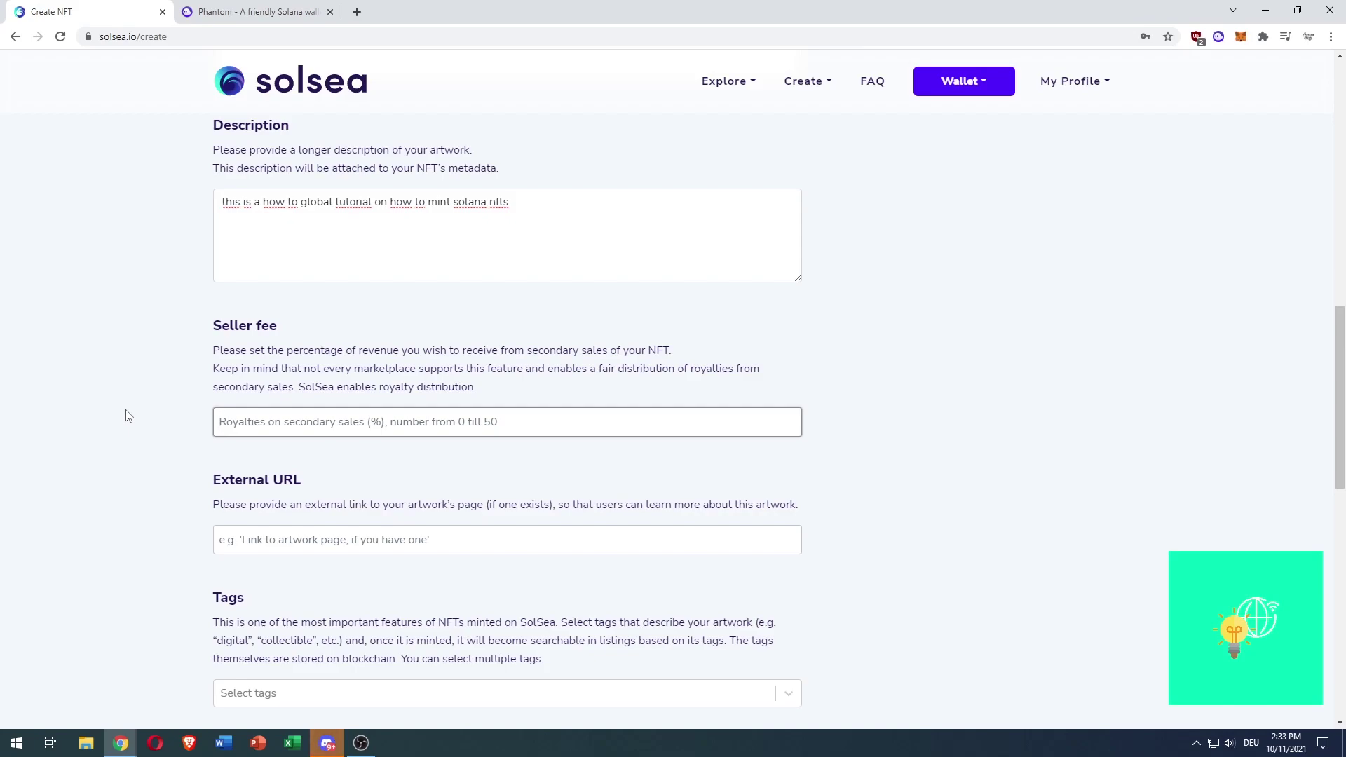
{"action": "type", "text": "5"}
{"action": "left_click", "coordinate": [128, 417]}
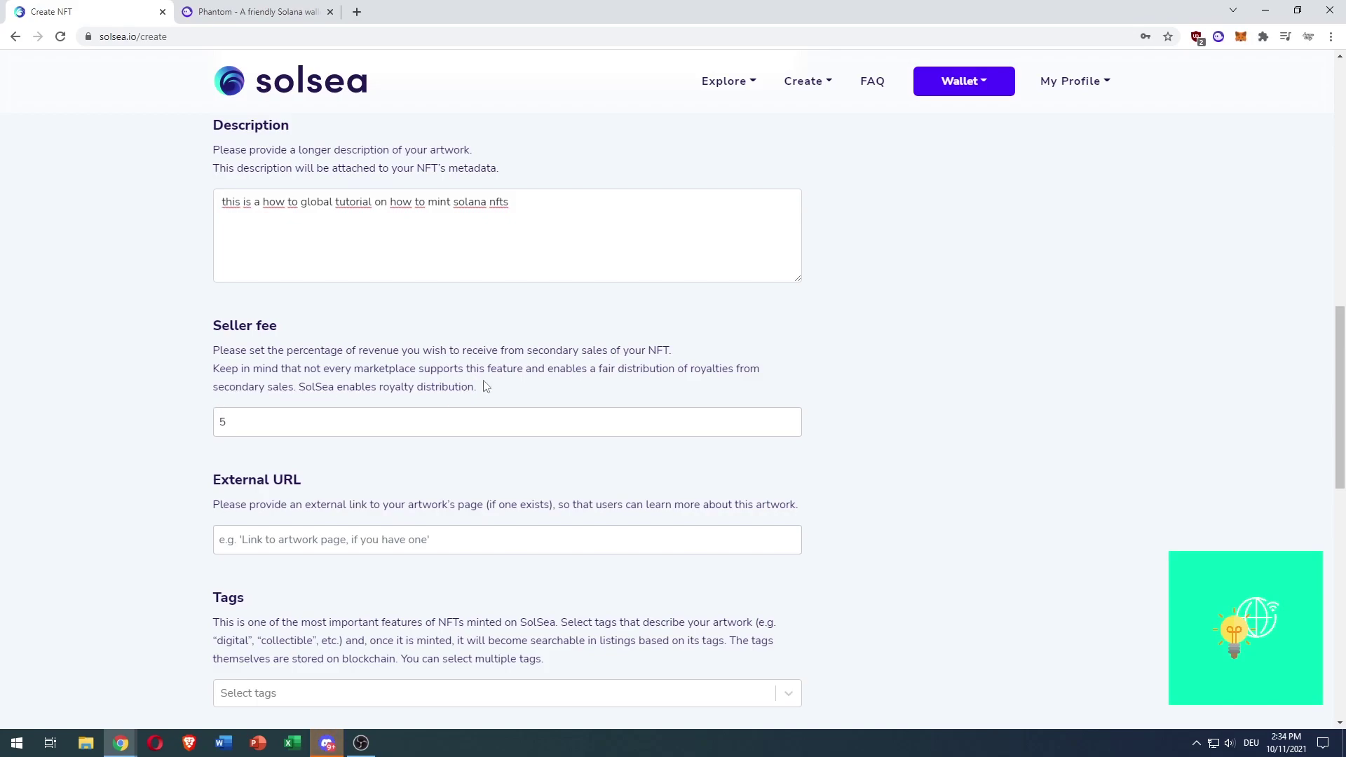
Read the note on how SolSea distributes royalties.
{"action": "left_click_drag", "start_coordinate": [485, 387], "coordinate": [298, 386]}
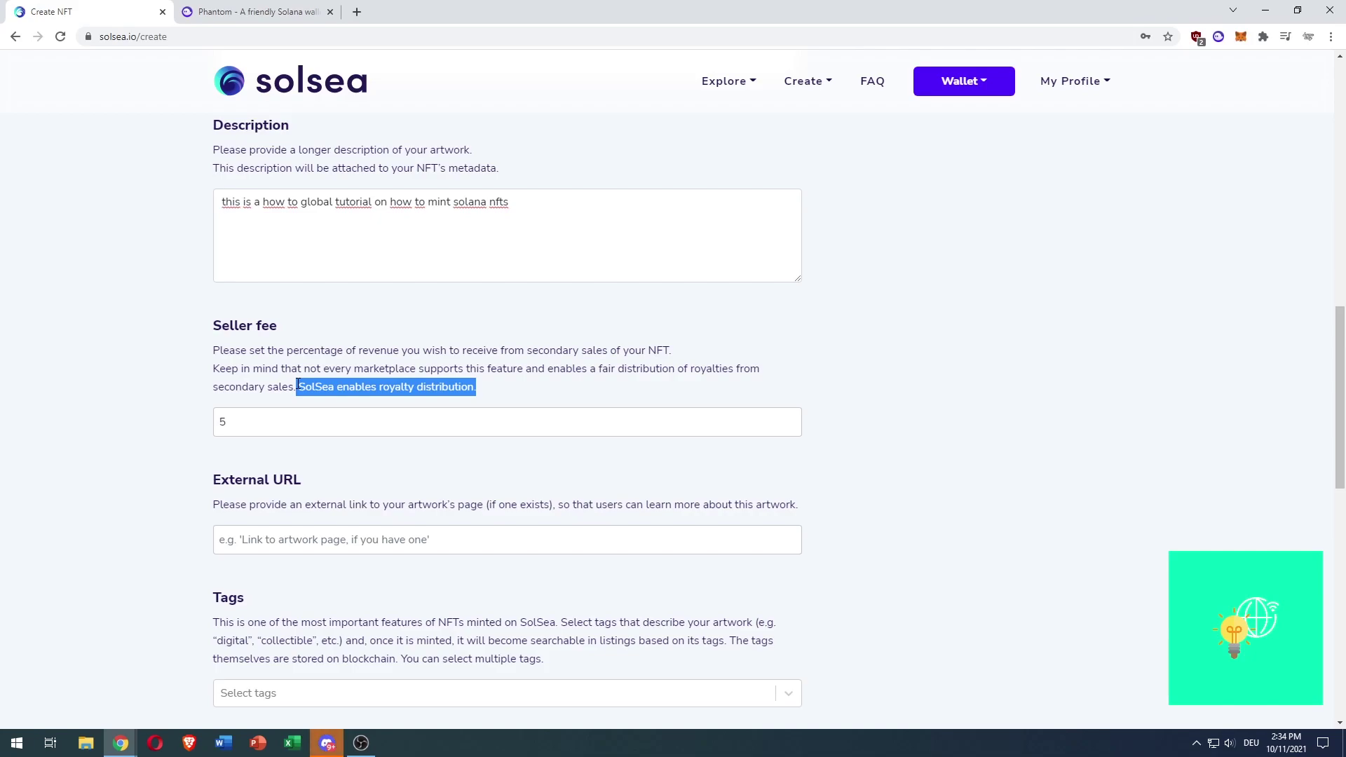
{"action": "left_click", "coordinate": [298, 386]}
{"action": "left_click_drag", "start_coordinate": [298, 387], "coordinate": [485, 389]}
{"action": "left_click", "coordinate": [486, 388]}
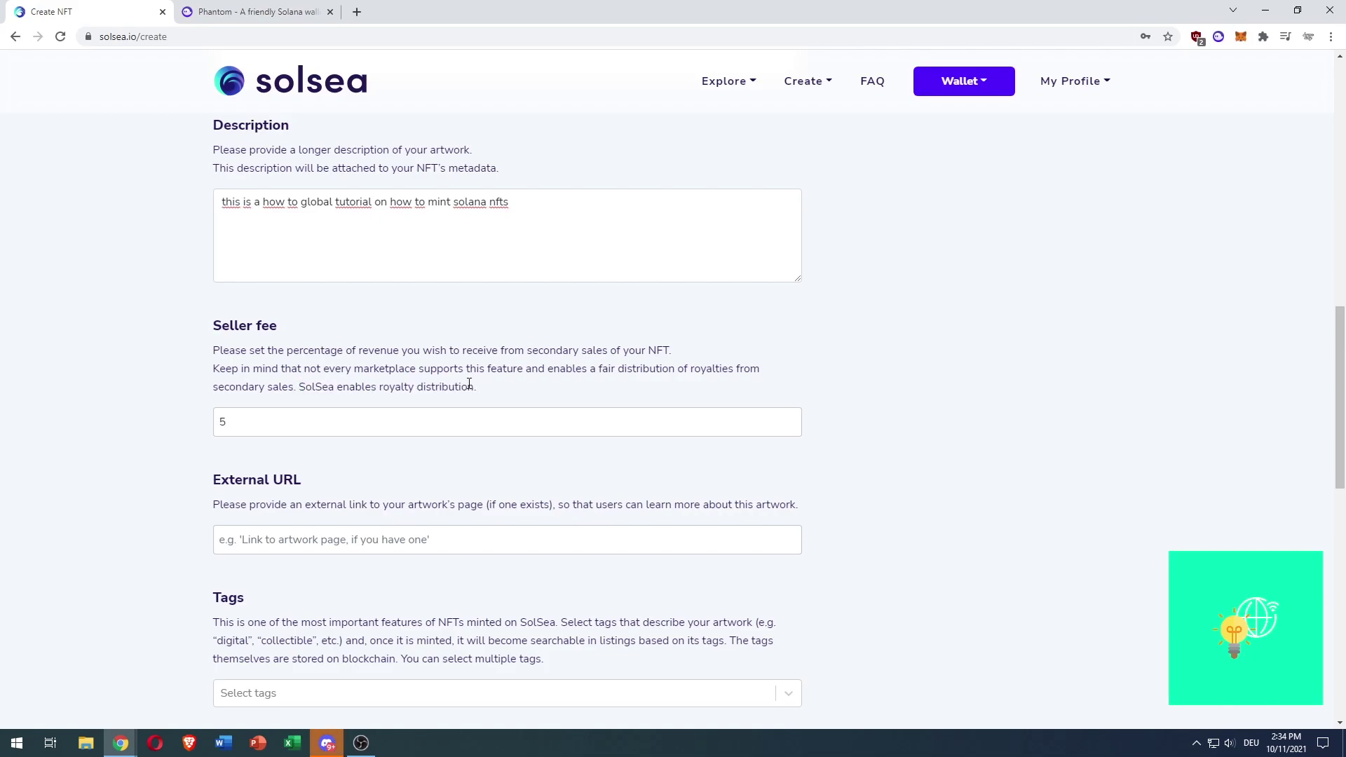
{"action": "scroll", "coordinate": [160, 398], "scroll_direction": "down", "scroll_amount": 1}
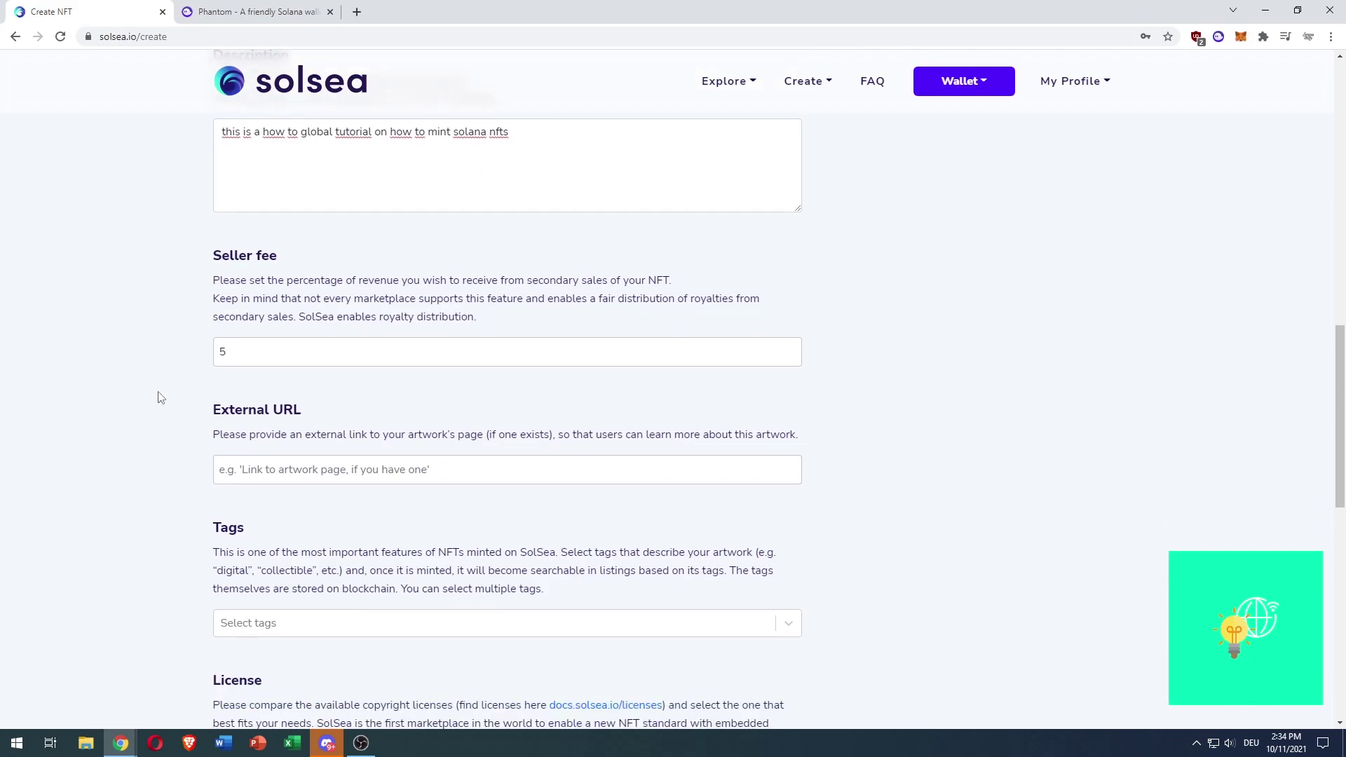
{"action": "mouse_move", "coordinate": [484, 319]}
{"action": "left_mouse_down"}
{"action": "mouse_move", "coordinate": [298, 319]}
{"action": "mouse_move", "coordinate": [484, 319]}
{"action": "mouse_move", "coordinate": [317, 319]}
{"action": "mouse_move", "coordinate": [475, 331]}
{"action": "left_mouse_up"}
{"action": "left_click", "coordinate": [300, 319]}
{"action": "left_click", "coordinate": [475, 331]}
{"action": "scroll", "coordinate": [167, 375], "scroll_direction": "down", "scroll_amount": 1}
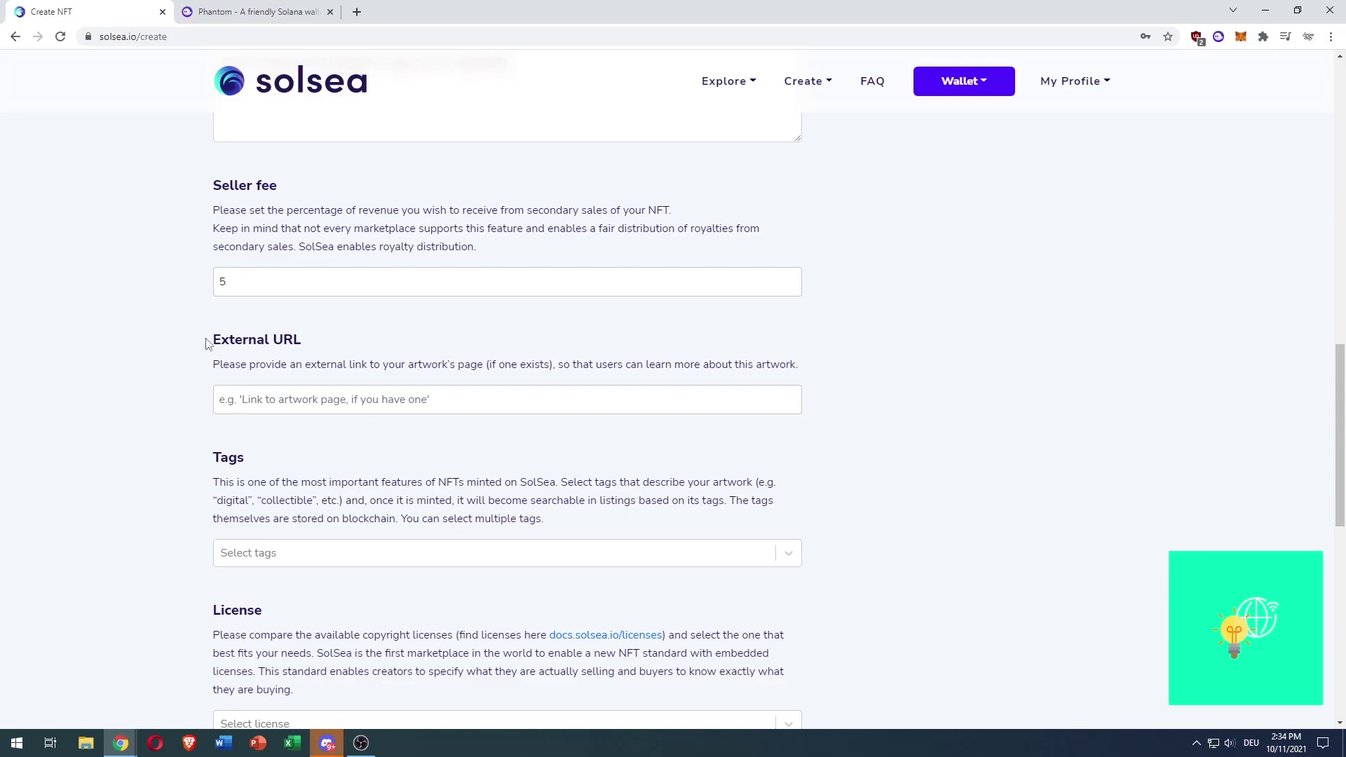
{"action": "left_click_drag", "start_coordinate": [253, 364], "coordinate": [805, 366]}
{"action": "left_click", "coordinate": [477, 364]}
{"action": "left_click", "coordinate": [536, 364]}
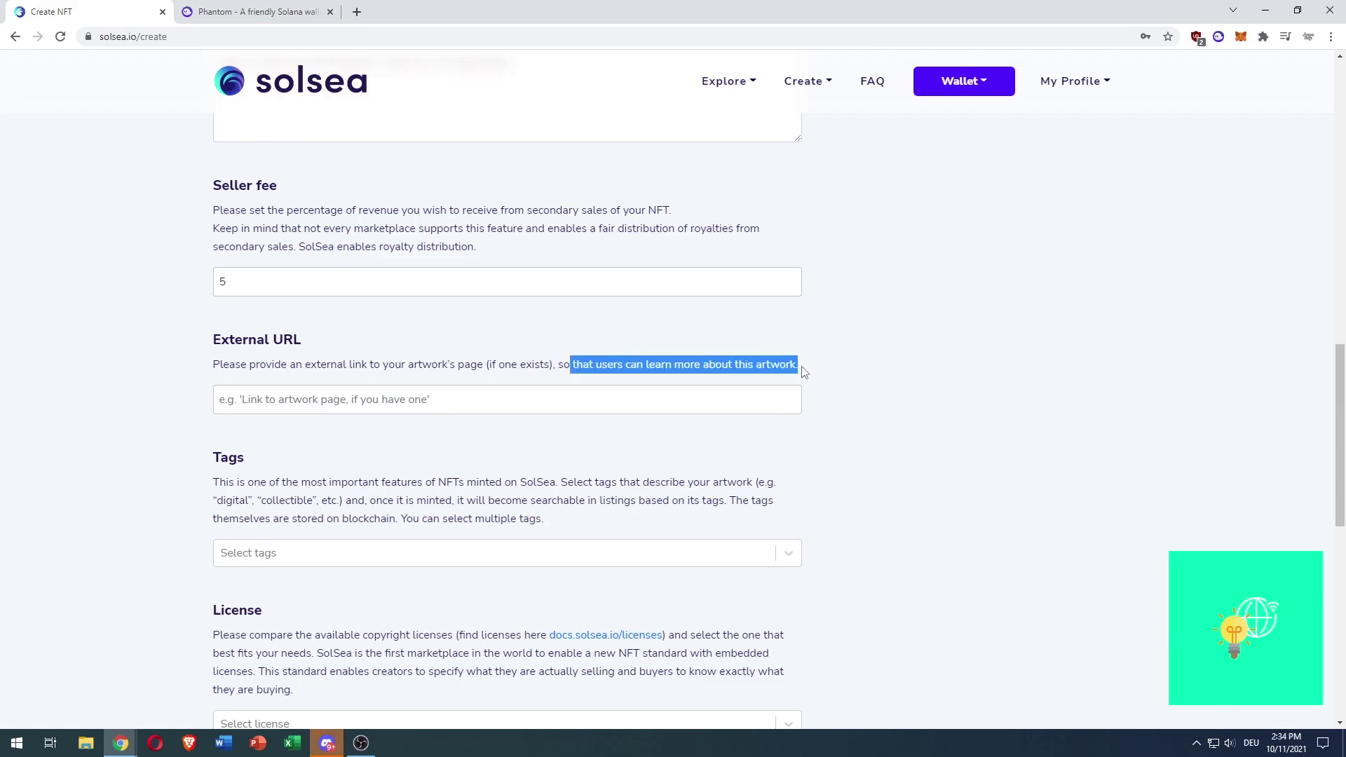
{"action": "left_click", "coordinate": [805, 369]}
{"action": "left_click_drag", "start_coordinate": [554, 365], "coordinate": [799, 365]}
{"action": "left_click", "coordinate": [795, 364]}
{"action": "left_click", "coordinate": [302, 403]}
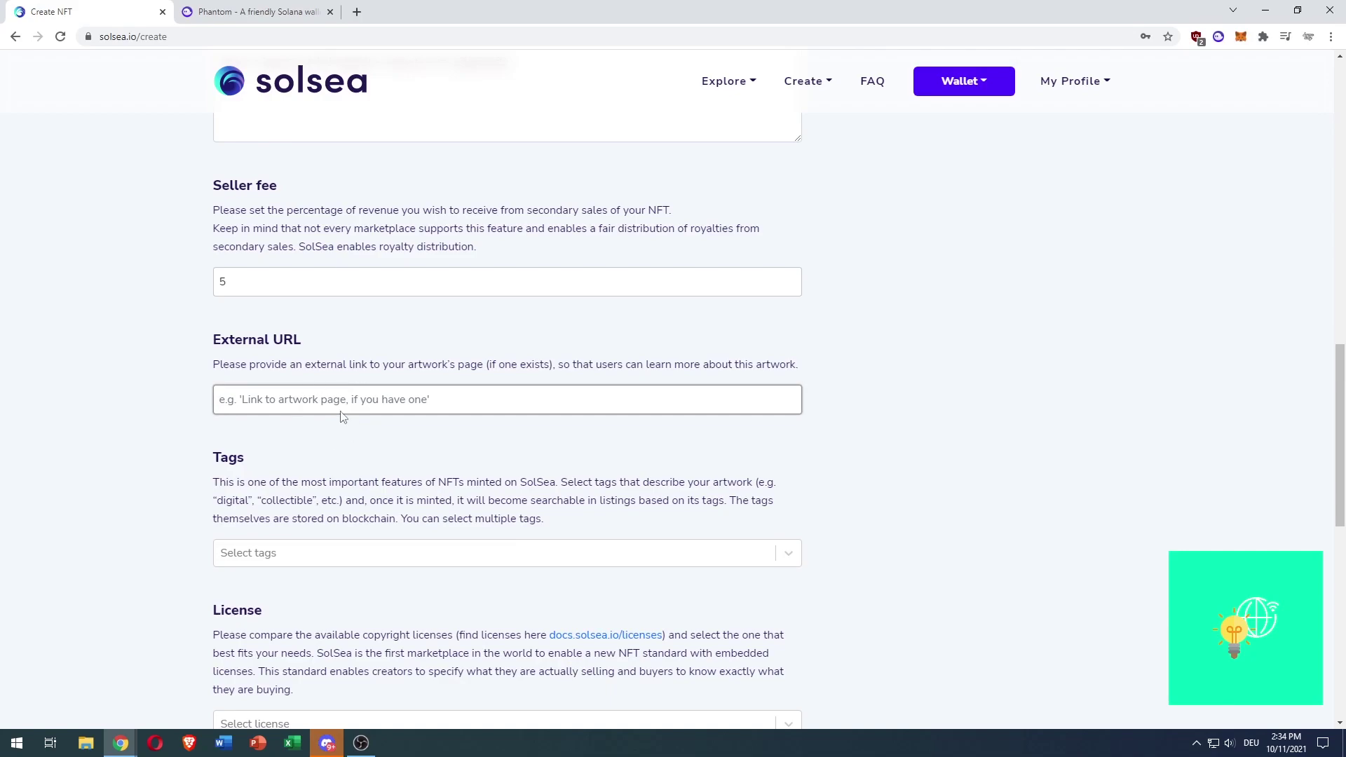
{"action": "left_click", "coordinate": [364, 446]}
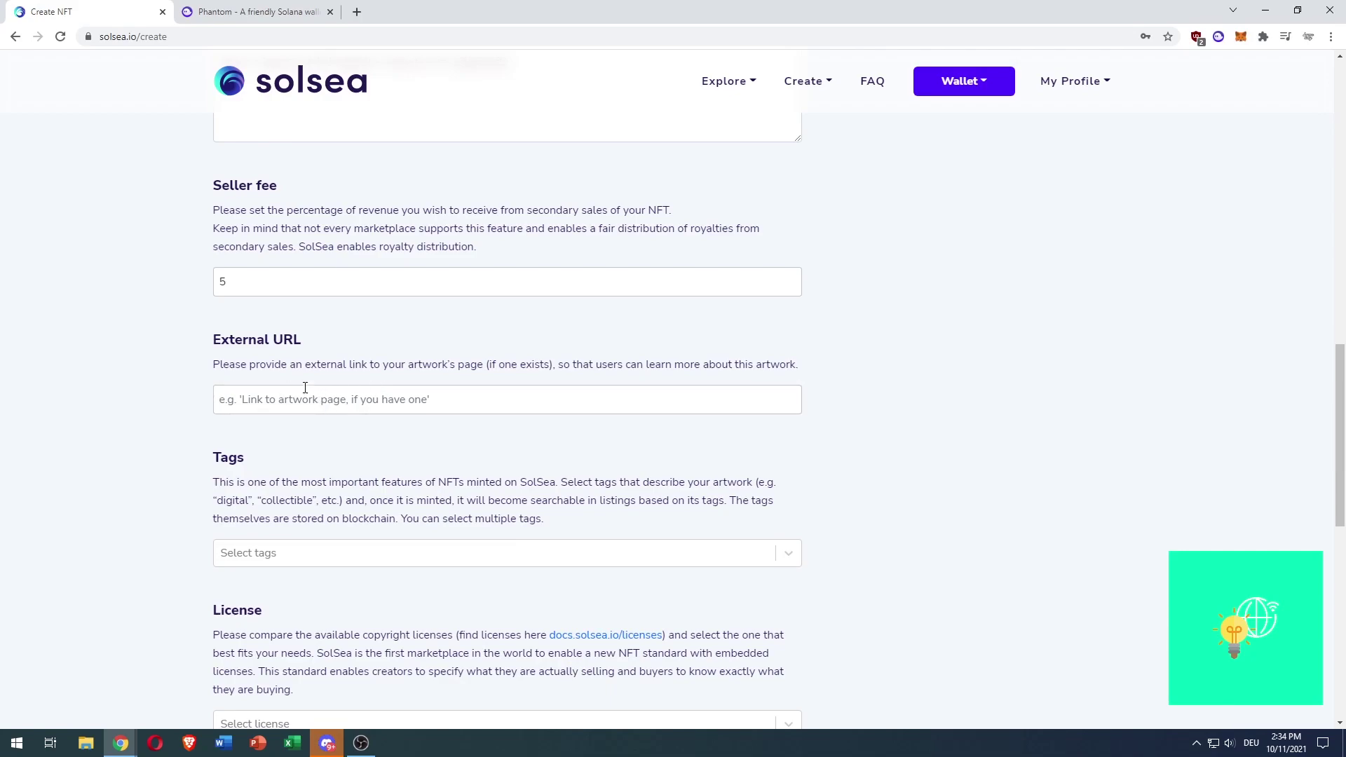
Add the Image and Trading Card tags from the Select tags list.
{"action": "scroll", "coordinate": [170, 405], "scroll_direction": "down", "scroll_amount": 1}
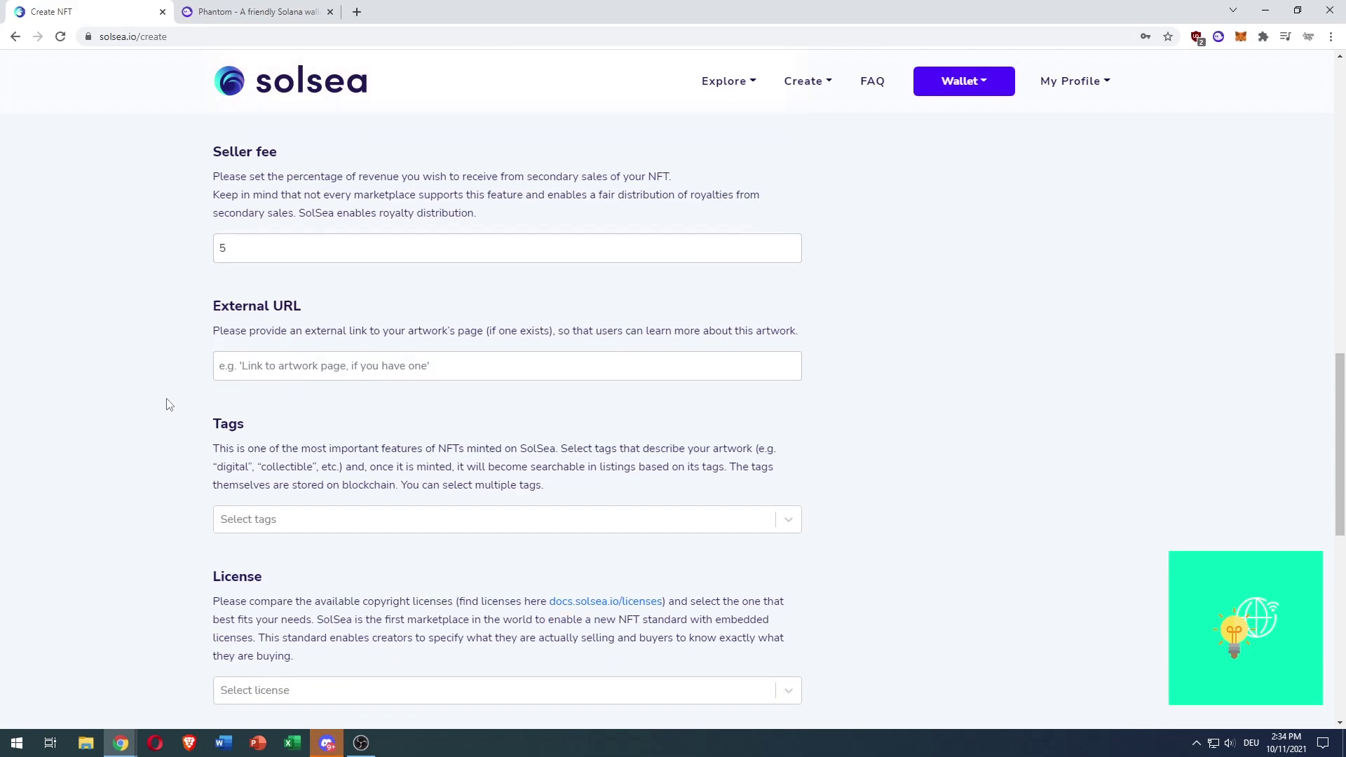
{"action": "left_click", "coordinate": [342, 482]}
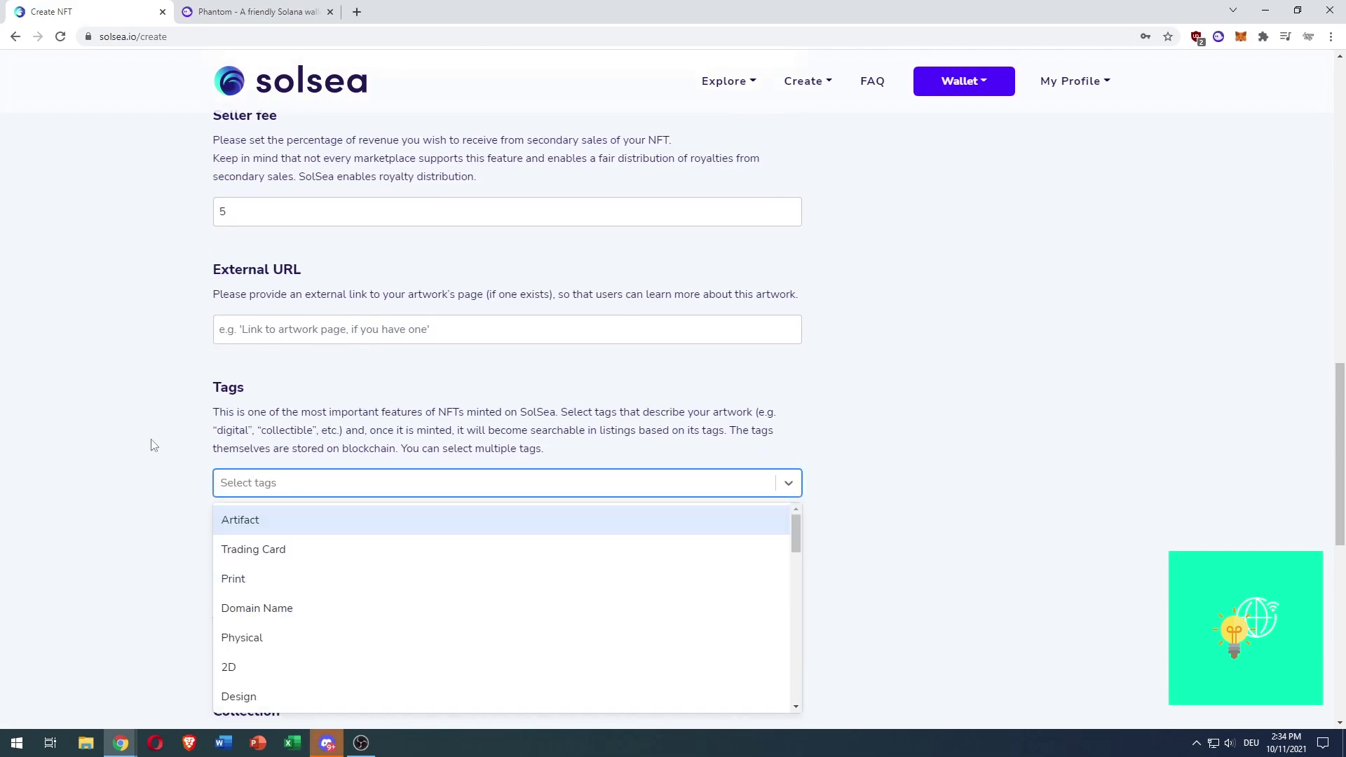
{"action": "scroll", "coordinate": [150, 442], "scroll_direction": "down", "scroll_amount": 2}
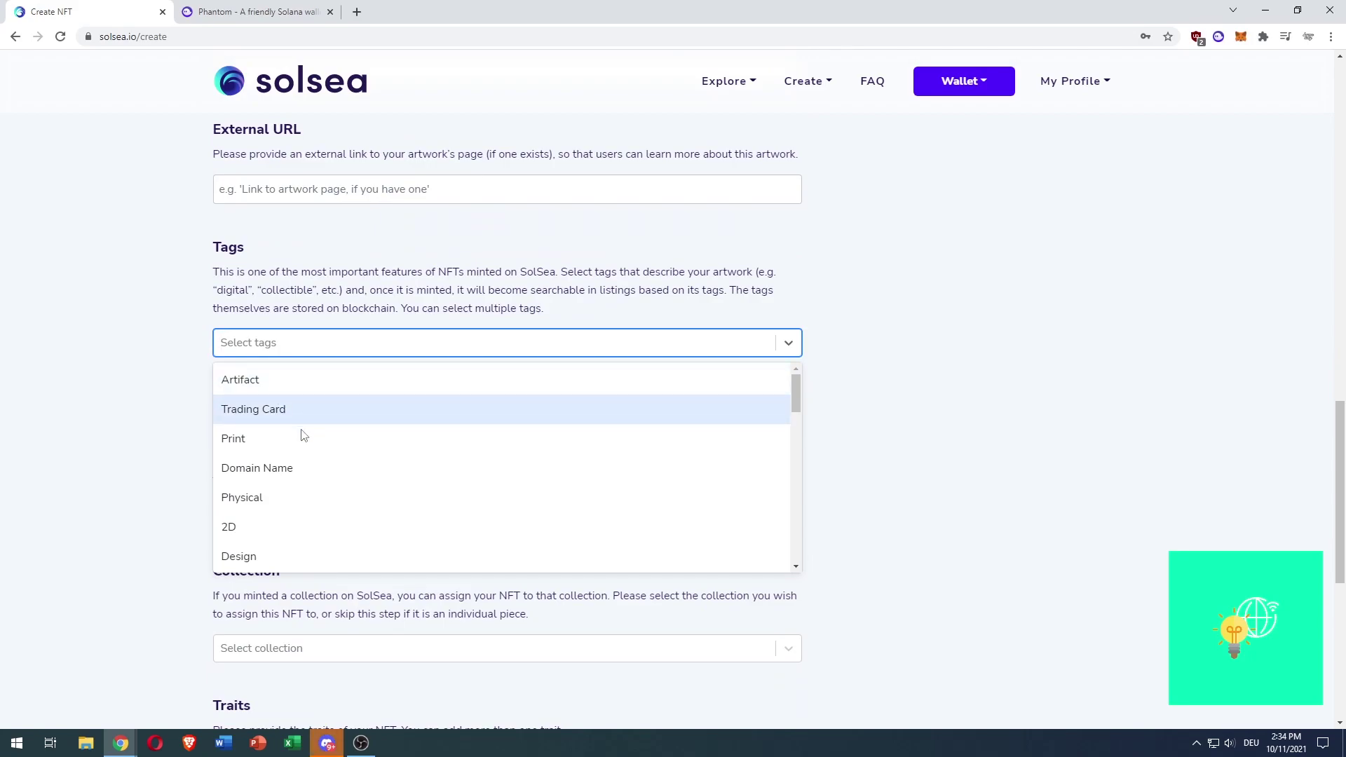
{"action": "scroll", "coordinate": [309, 449], "scroll_direction": "down", "scroll_amount": 2}
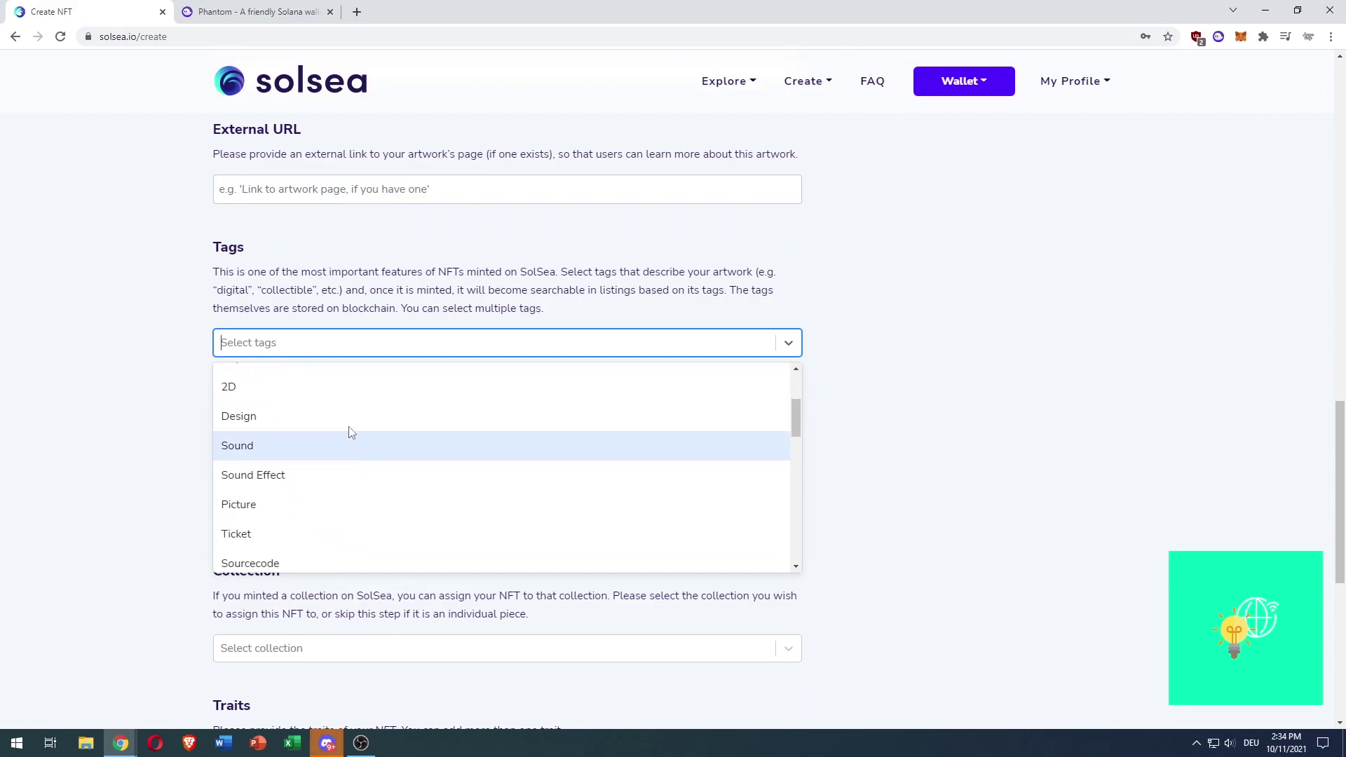
{"action": "scroll", "coordinate": [348, 430], "scroll_direction": "down", "scroll_amount": 3}
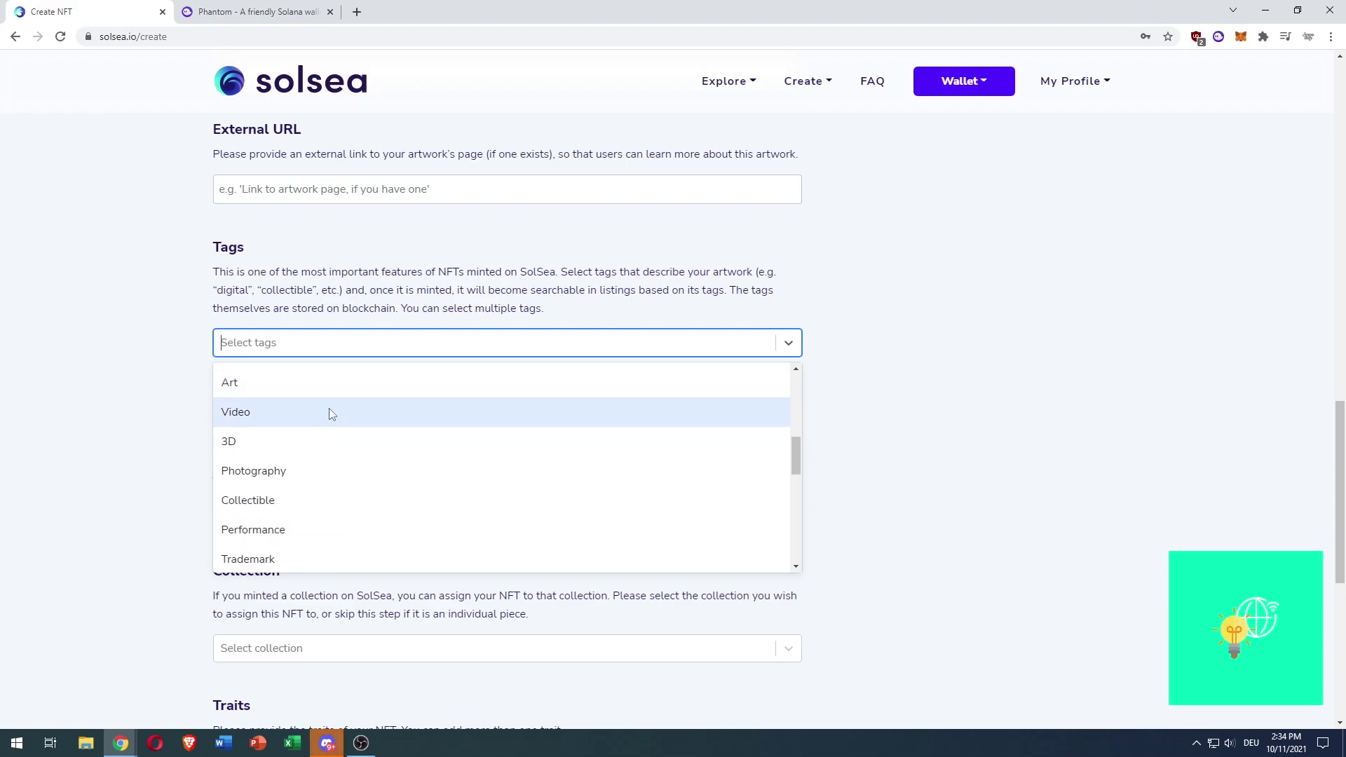
{"action": "scroll", "coordinate": [331, 414], "scroll_direction": "down", "scroll_amount": 4}
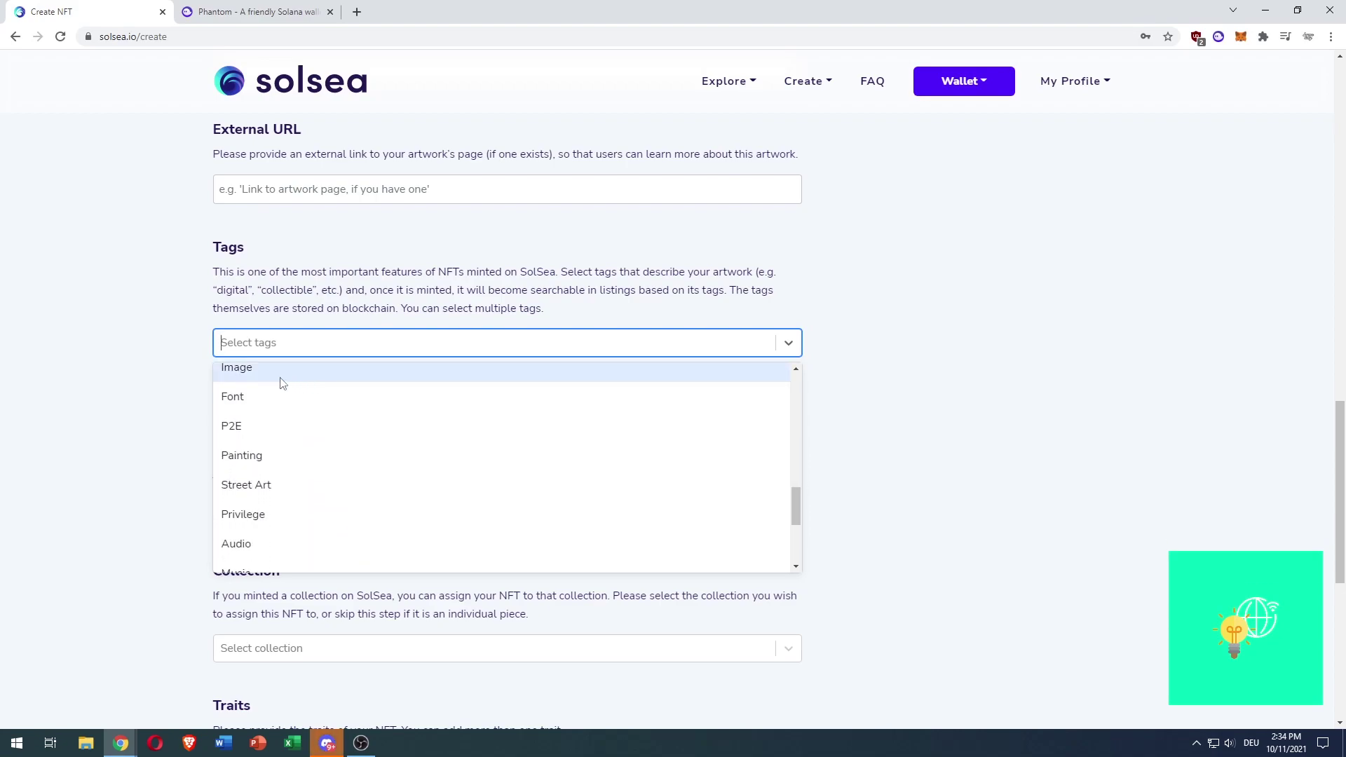
{"action": "left_click", "coordinate": [280, 379]}
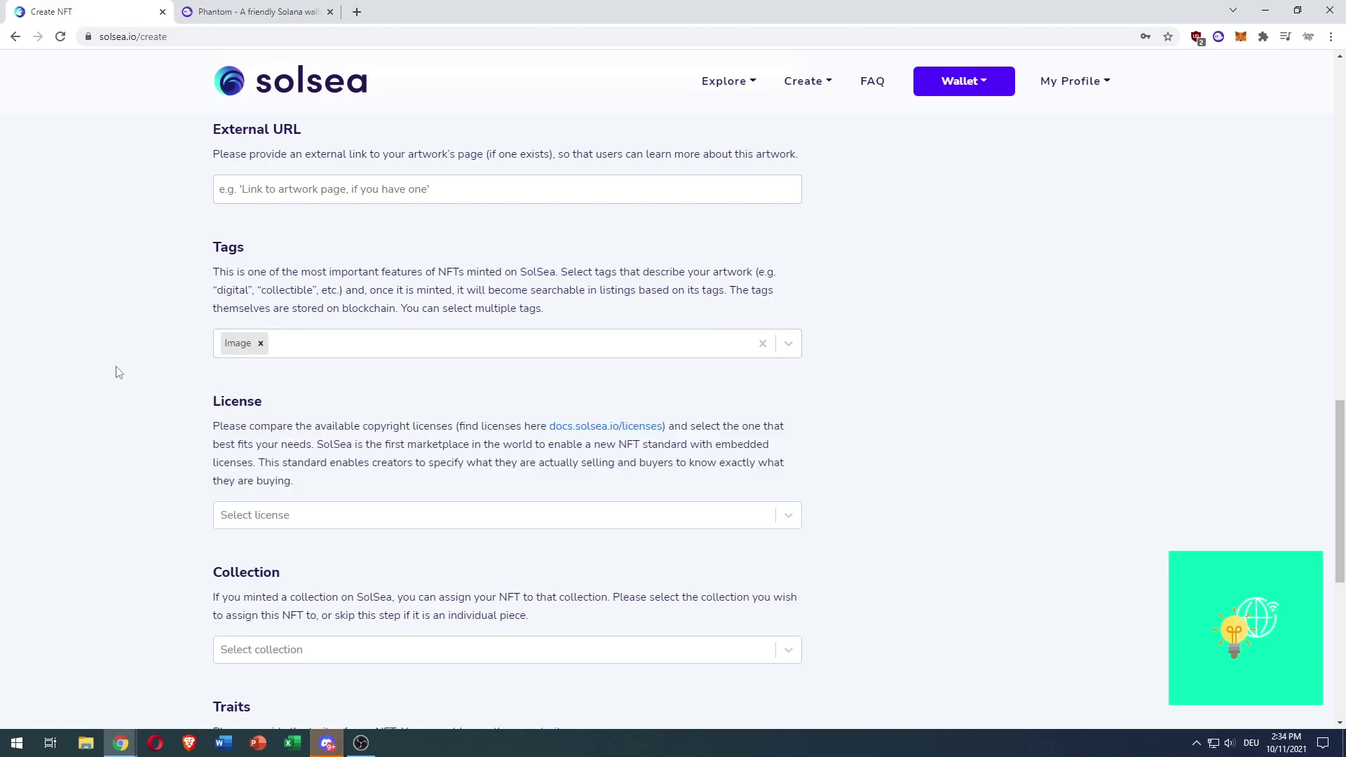
{"action": "scroll", "coordinate": [155, 377], "scroll_direction": "down", "scroll_amount": 1}
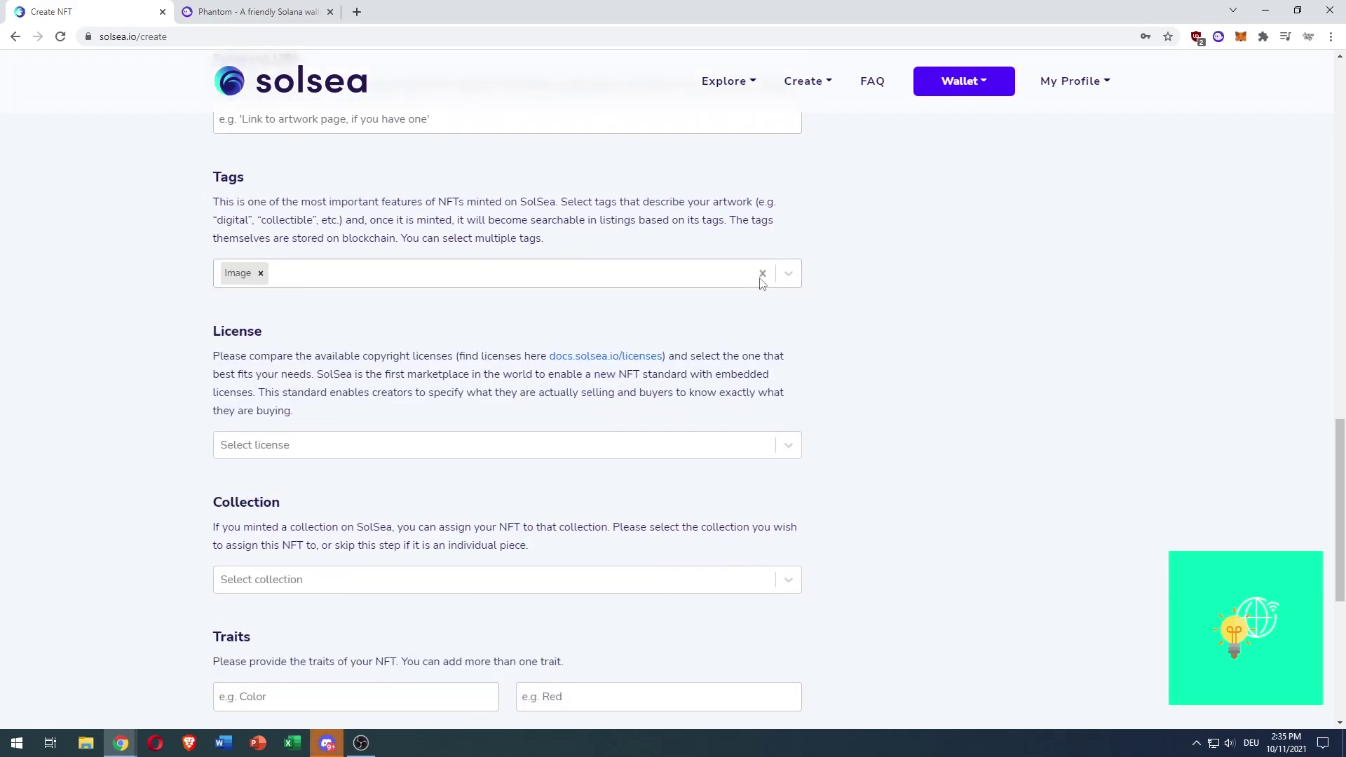
{"action": "left_click", "coordinate": [651, 273]}
{"action": "left_click", "coordinate": [337, 340]}
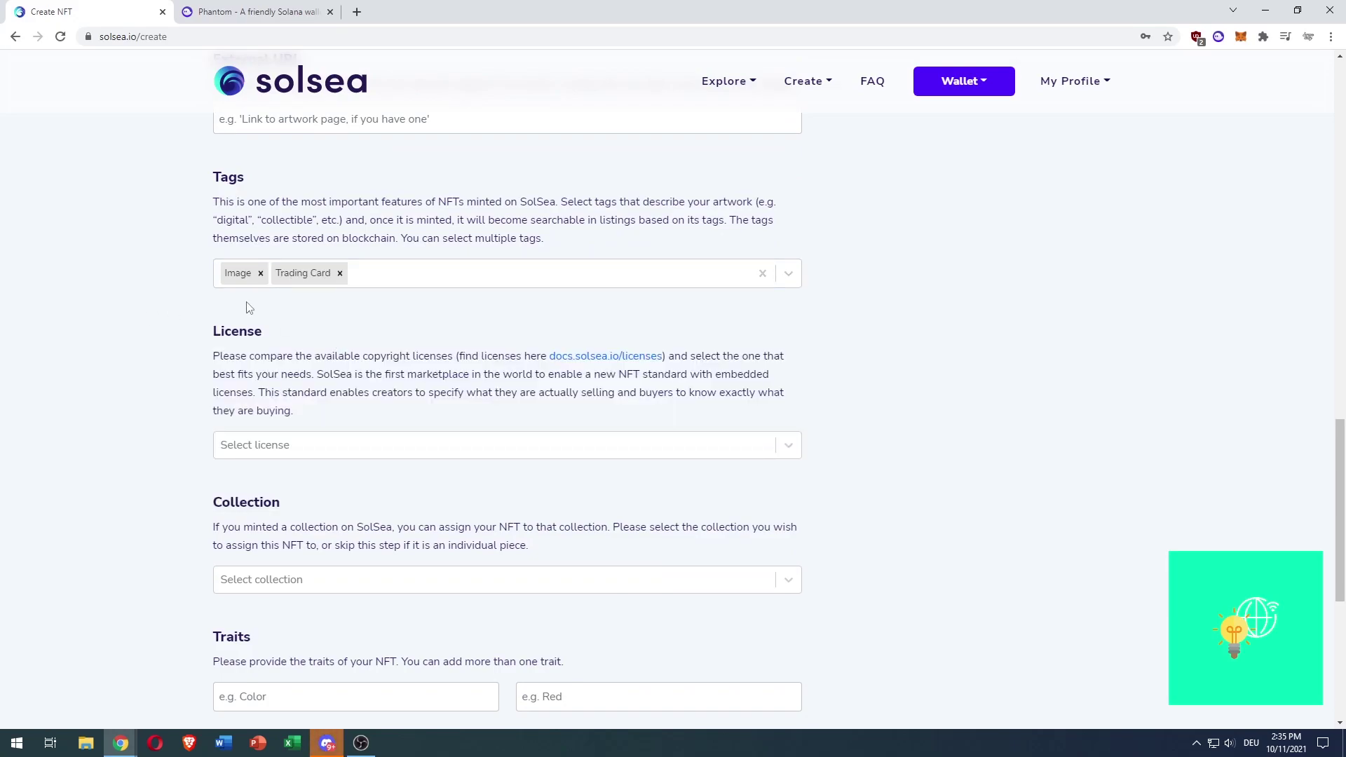
{"action": "scroll", "coordinate": [152, 309], "scroll_direction": "down", "scroll_amount": 1}
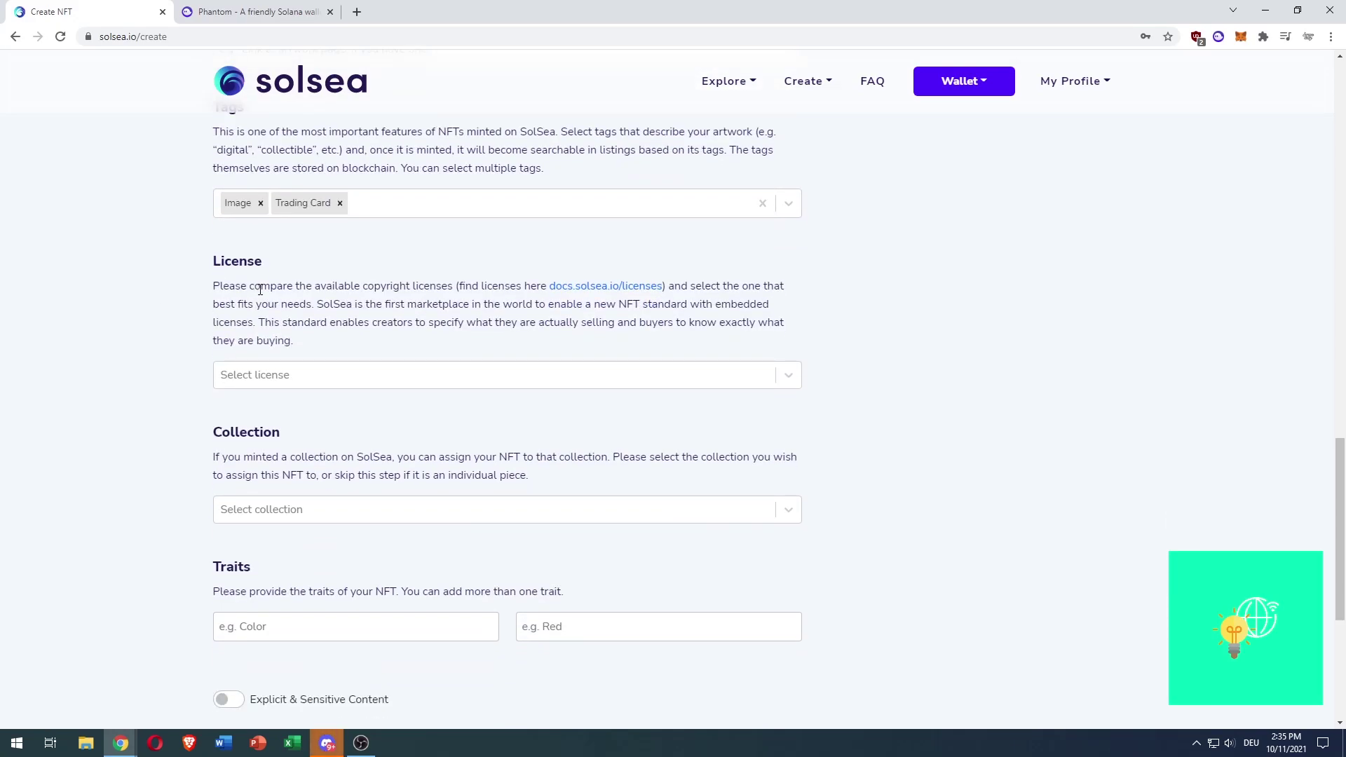
Set the license to Reproduction/Commercial exploitation.
{"action": "left_click_drag", "start_coordinate": [260, 290], "coordinate": [444, 290]}
{"action": "left_click_drag", "start_coordinate": [479, 290], "coordinate": [487, 290]}
{"action": "left_click", "coordinate": [496, 295]}
{"action": "left_click_drag", "start_coordinate": [668, 288], "coordinate": [652, 288]}
{"action": "left_click", "coordinate": [568, 261]}
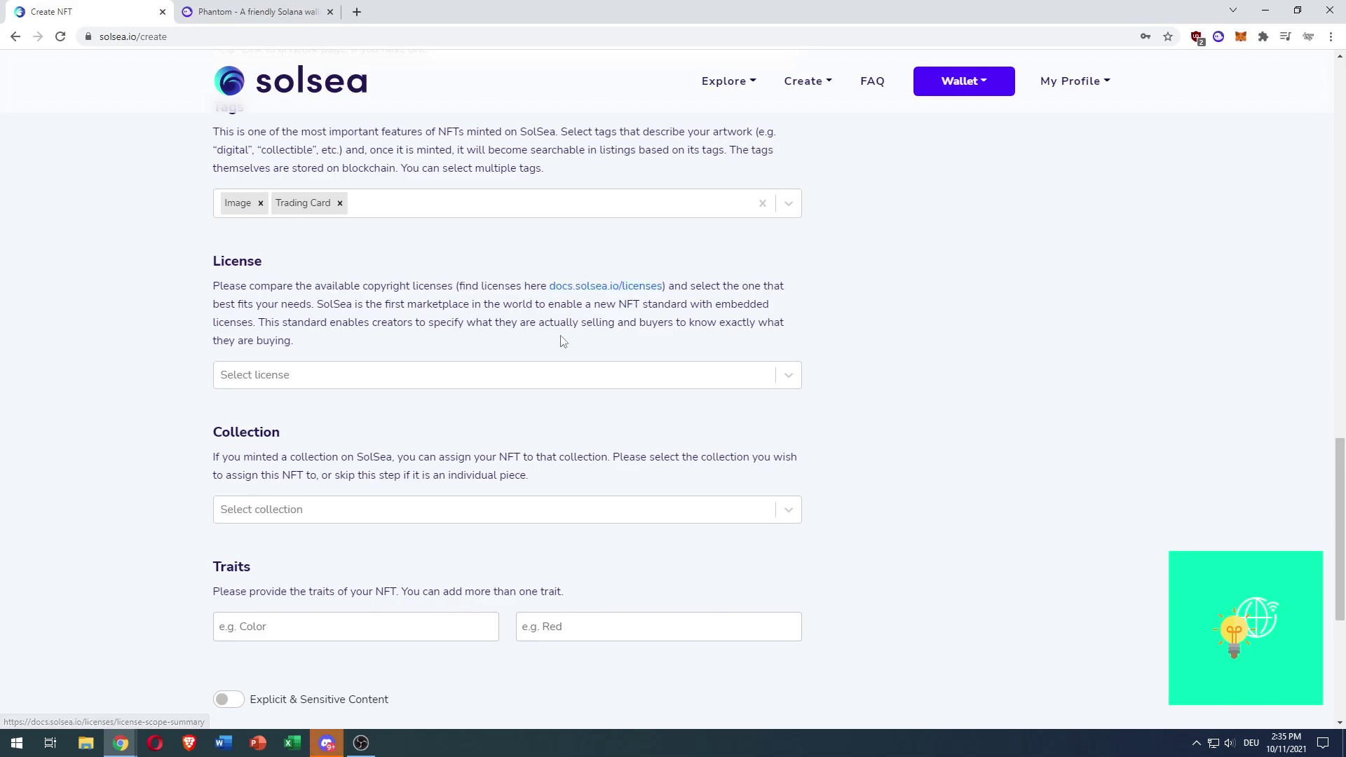
{"action": "left_click", "coordinate": [368, 374]}
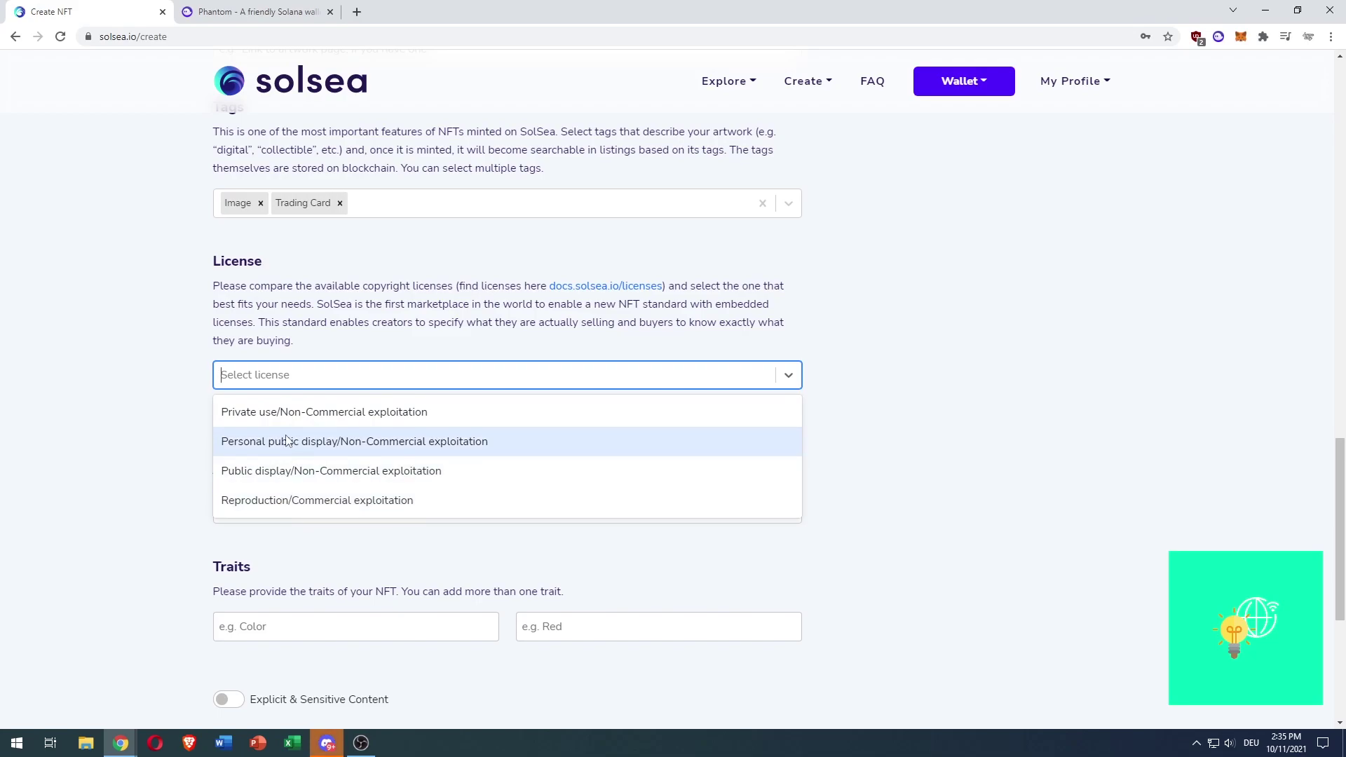
{"action": "left_click", "coordinate": [278, 502]}
{"action": "left_click", "coordinate": [160, 431]}
Check the Collection list, find no options, and close it.
{"action": "scroll", "coordinate": [180, 400], "scroll_direction": "down", "scroll_amount": 2}
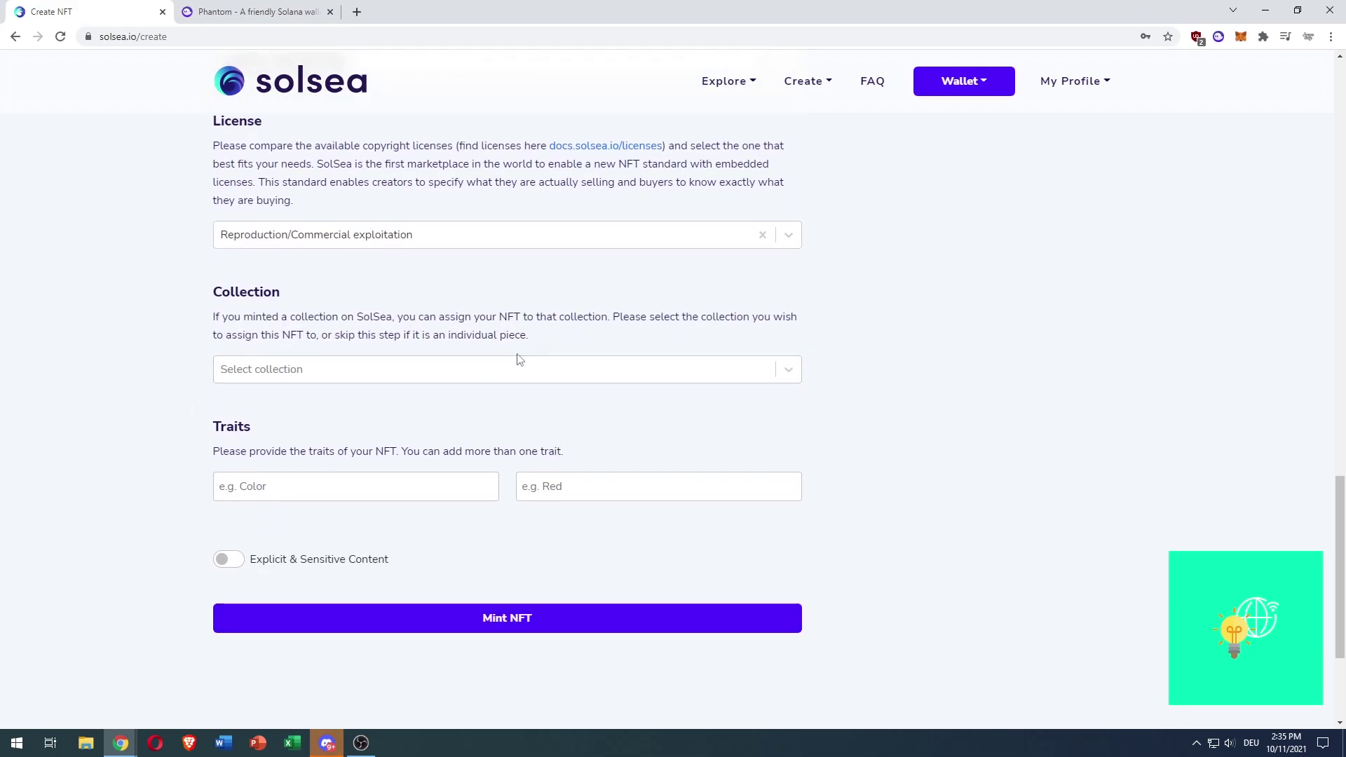
{"action": "left_click", "coordinate": [508, 370]}
{"action": "left_click", "coordinate": [562, 416]}
{"action": "left_click", "coordinate": [806, 81]}
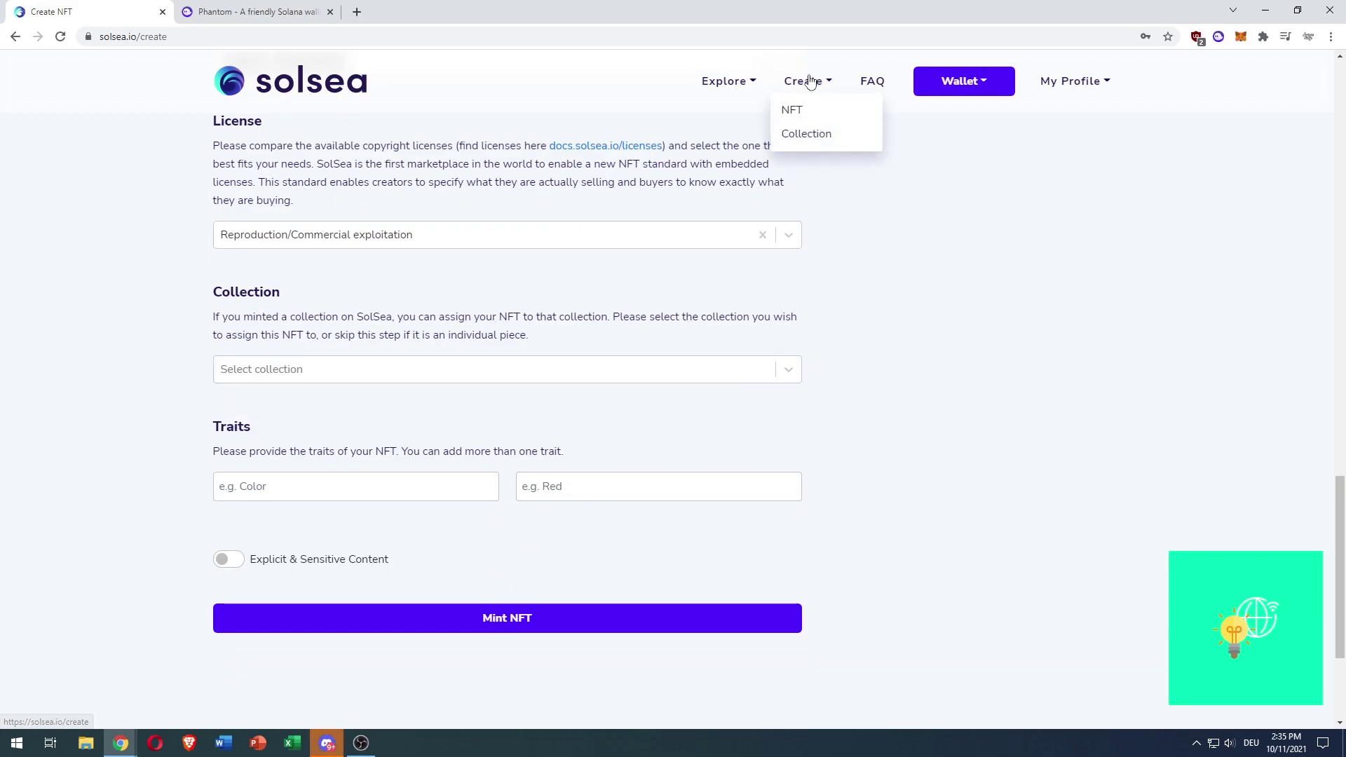
Enter the first trait: name green with value red.
{"action": "scroll", "coordinate": [159, 333], "scroll_direction": "down", "scroll_amount": 1}
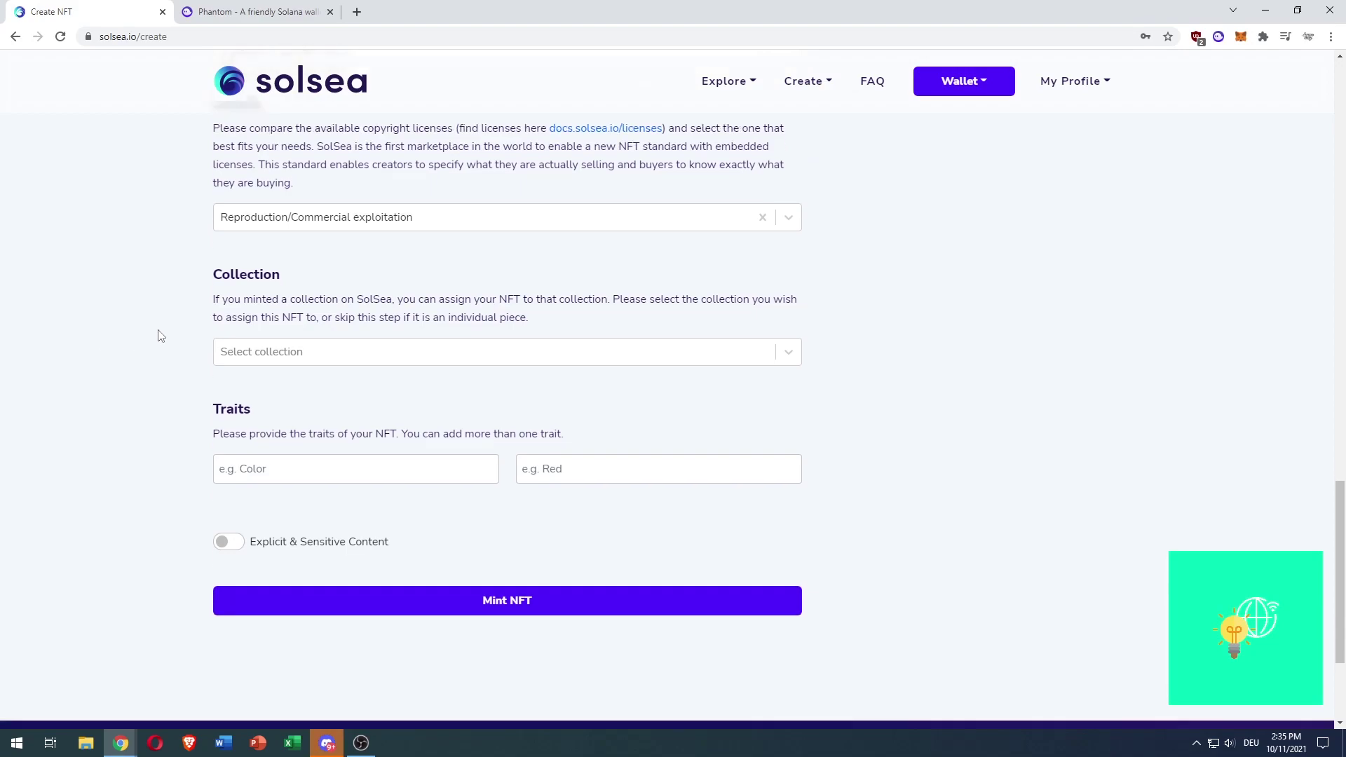
{"action": "scroll", "coordinate": [173, 381], "scroll_direction": "down", "scroll_amount": 1}
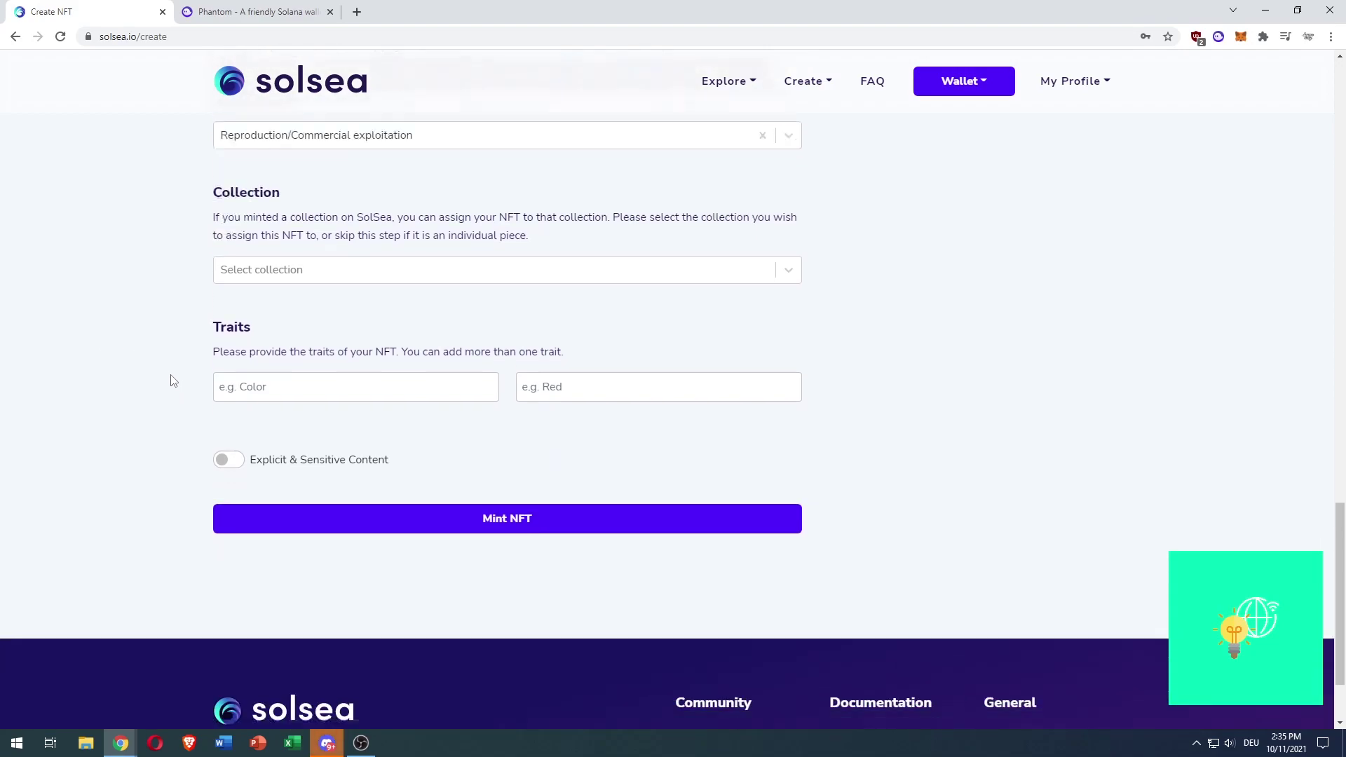
{"action": "left_click_drag", "start_coordinate": [230, 311], "coordinate": [517, 310]}
{"action": "left_click", "coordinate": [385, 311]}
{"action": "left_click", "coordinate": [514, 307]}
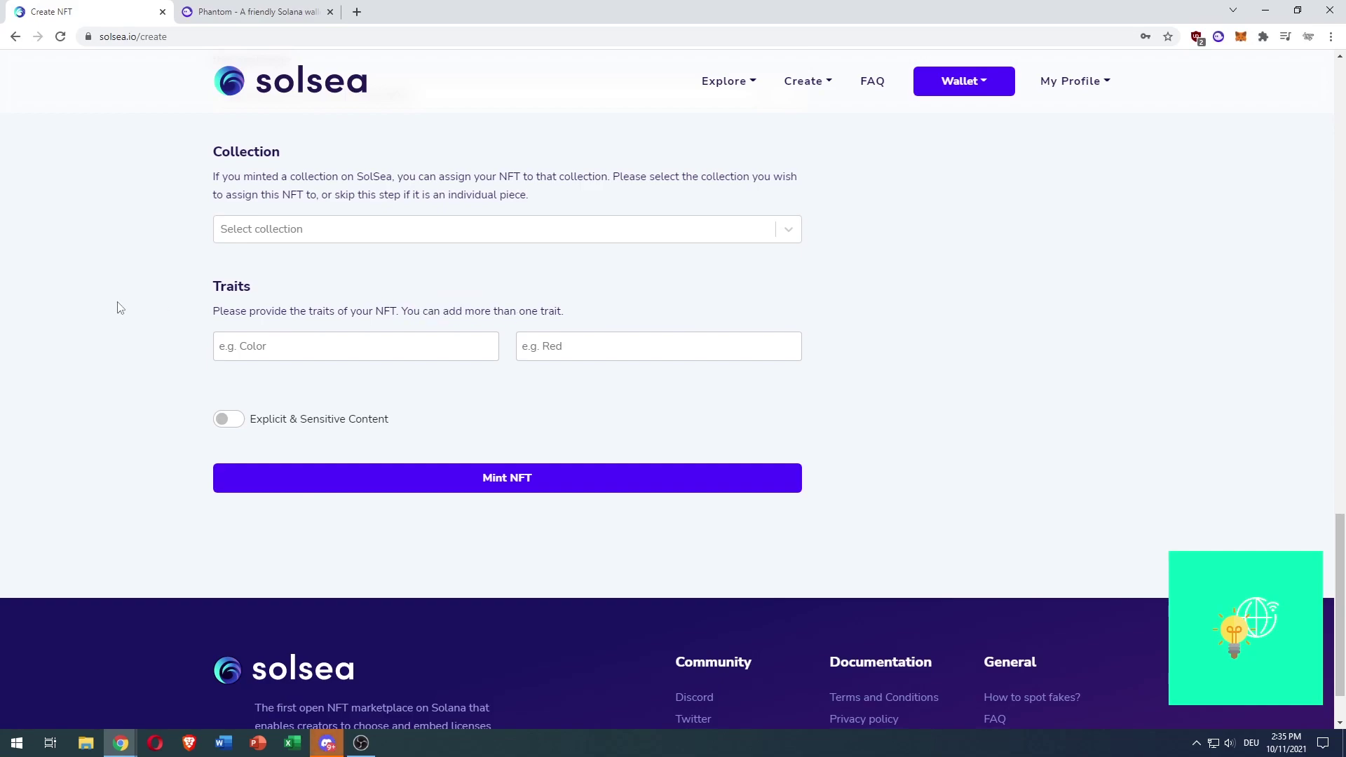
{"action": "key", "text": "Tab"}
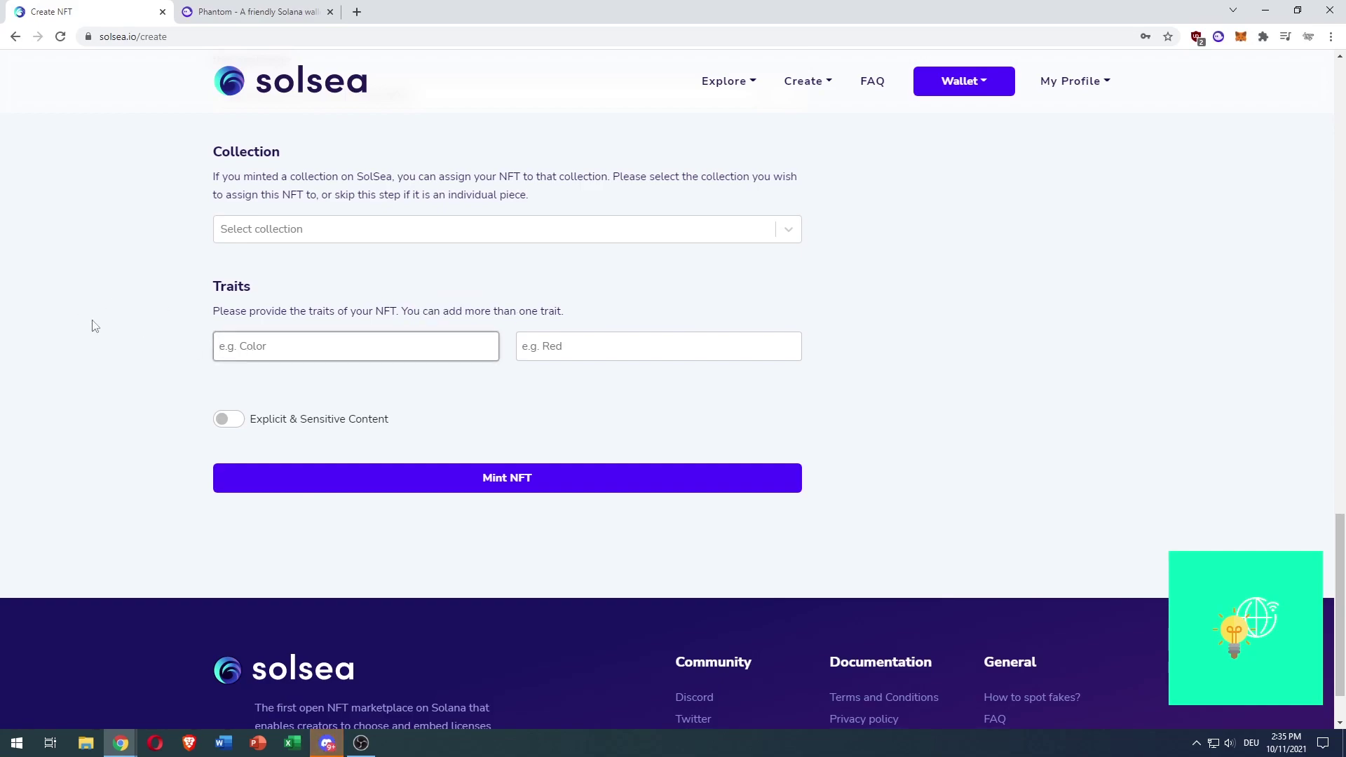
{"action": "type", "text": "green"}
{"action": "left_click", "coordinate": [549, 358]}
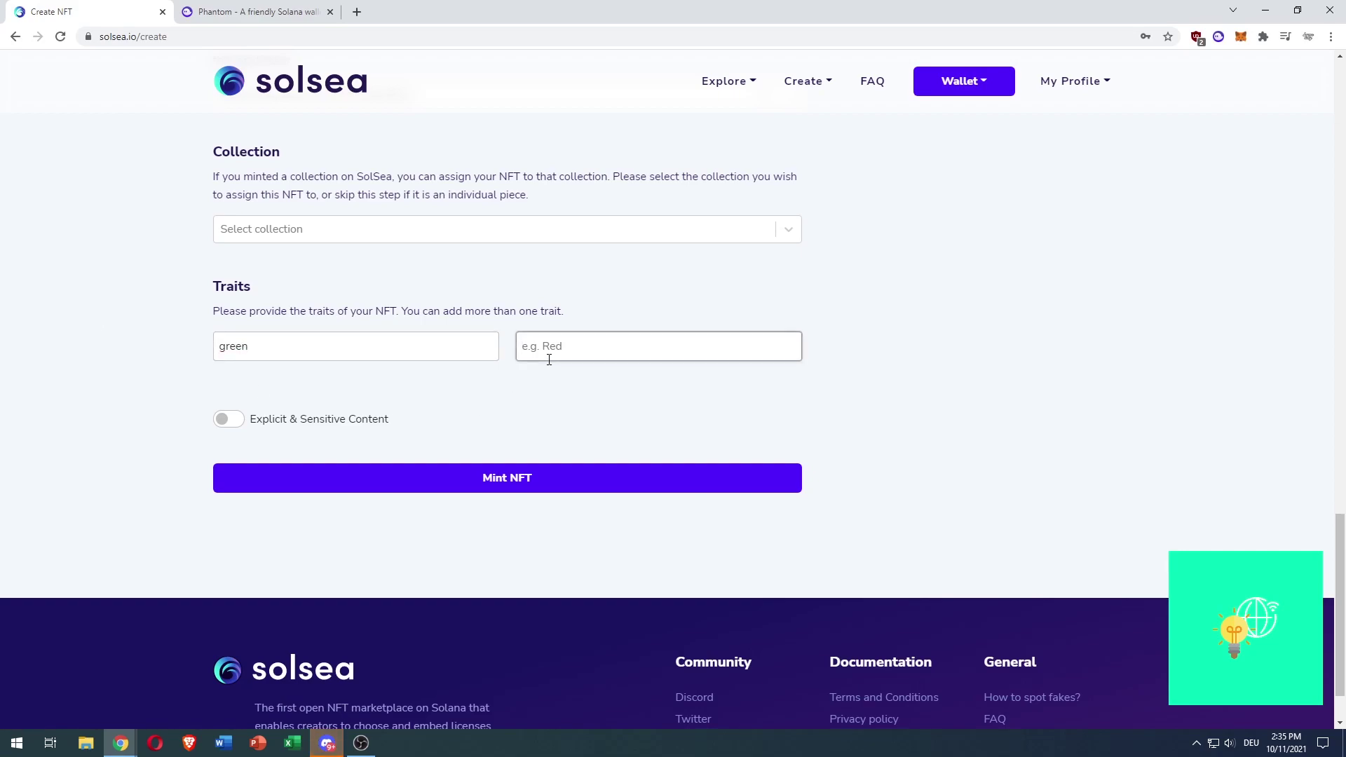
{"action": "type", "text": "red"}
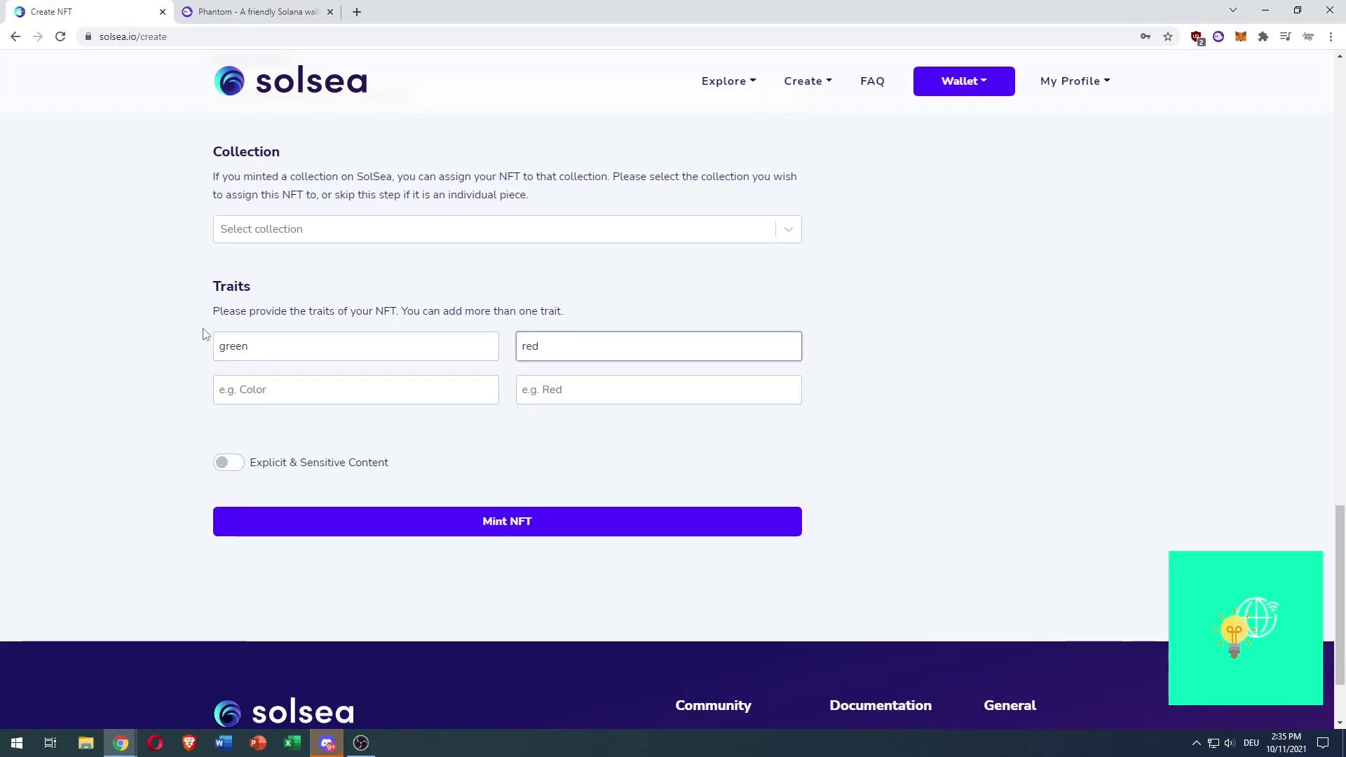
Add a second trait row: name blue with value purple.
{"action": "left_click", "coordinate": [221, 390]}
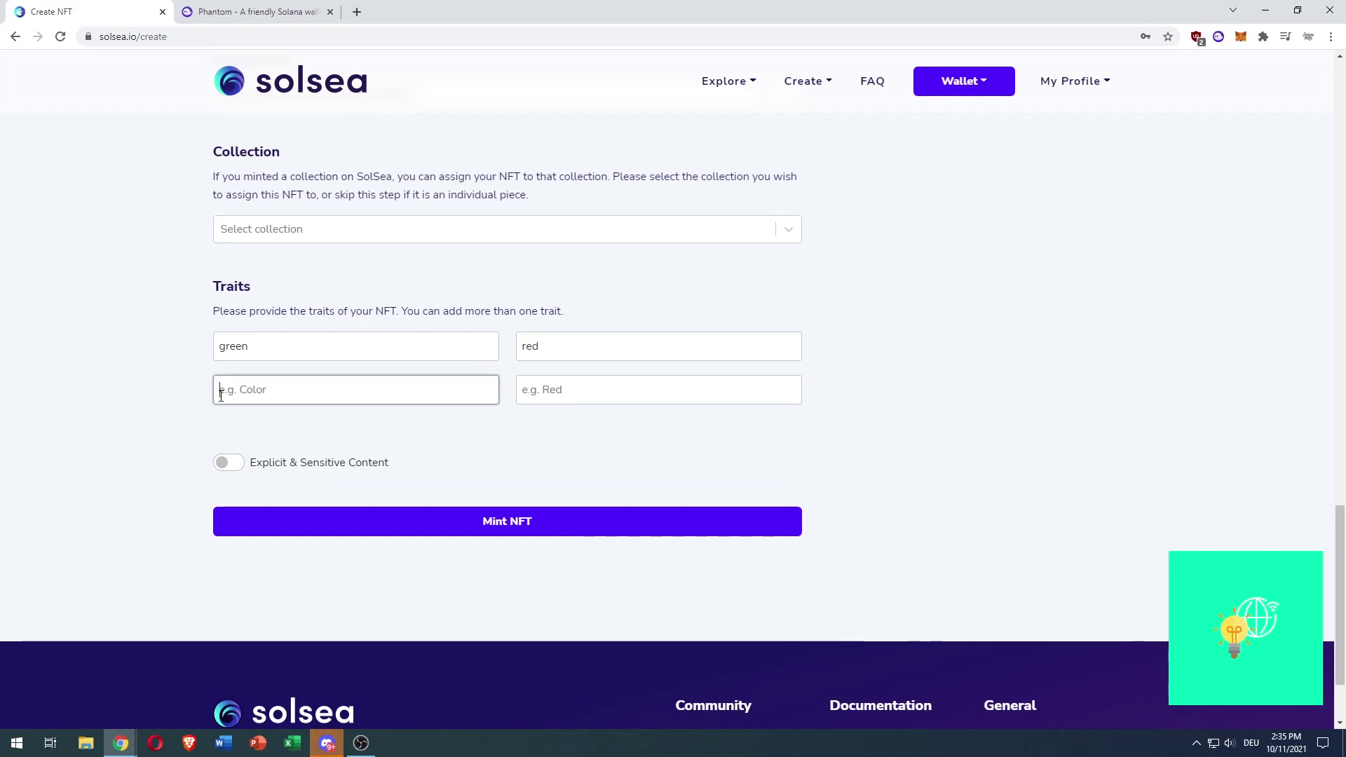
{"action": "type", "text": "elue"}
{"action": "key", "text": "Tab"}
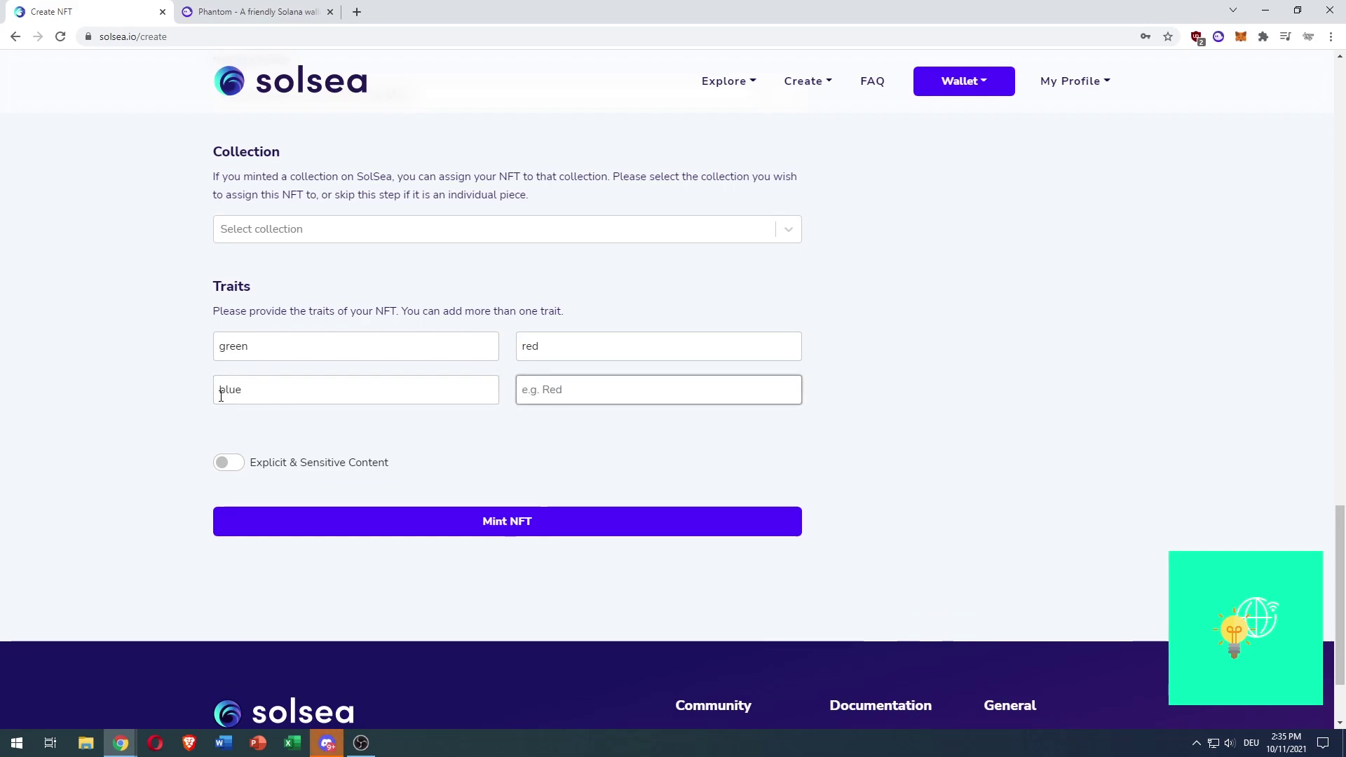
{"action": "type", "text": "purple"}
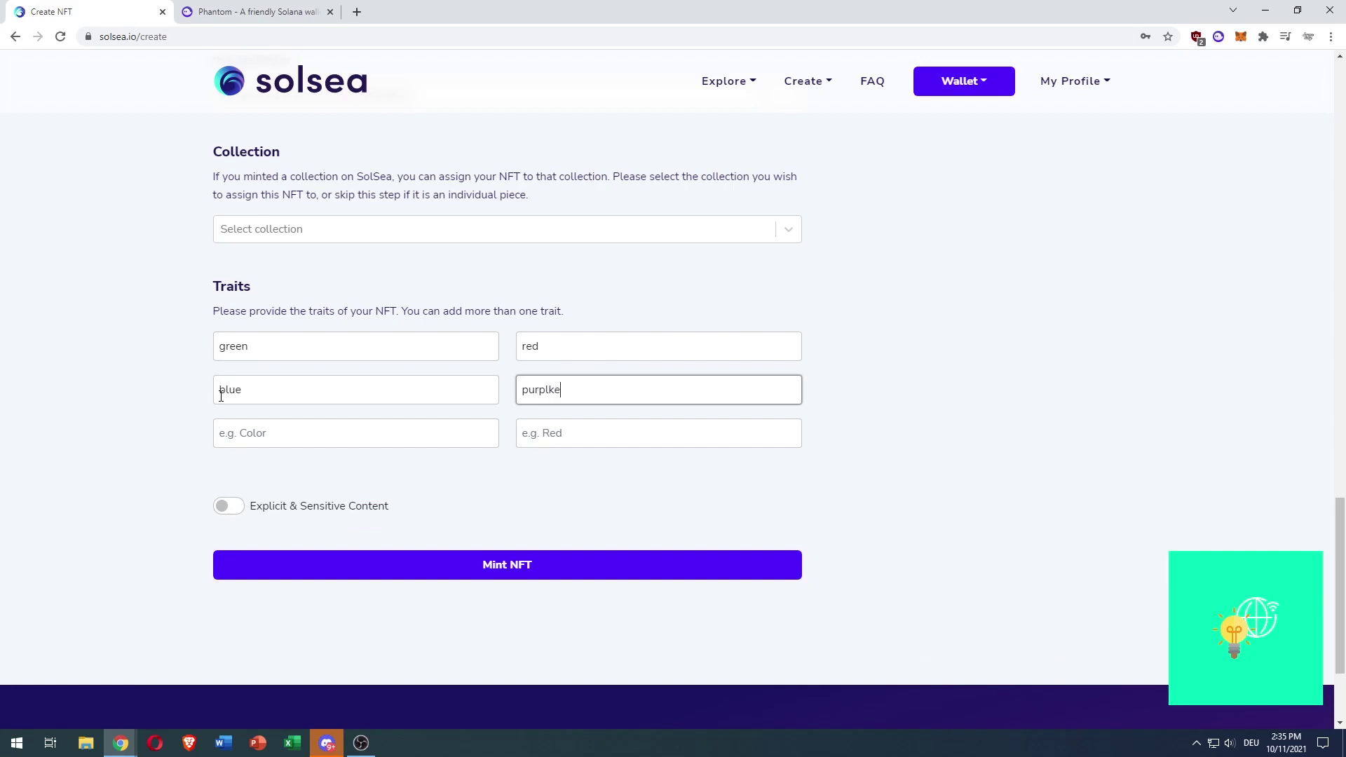
{"action": "left_click", "coordinate": [85, 378]}
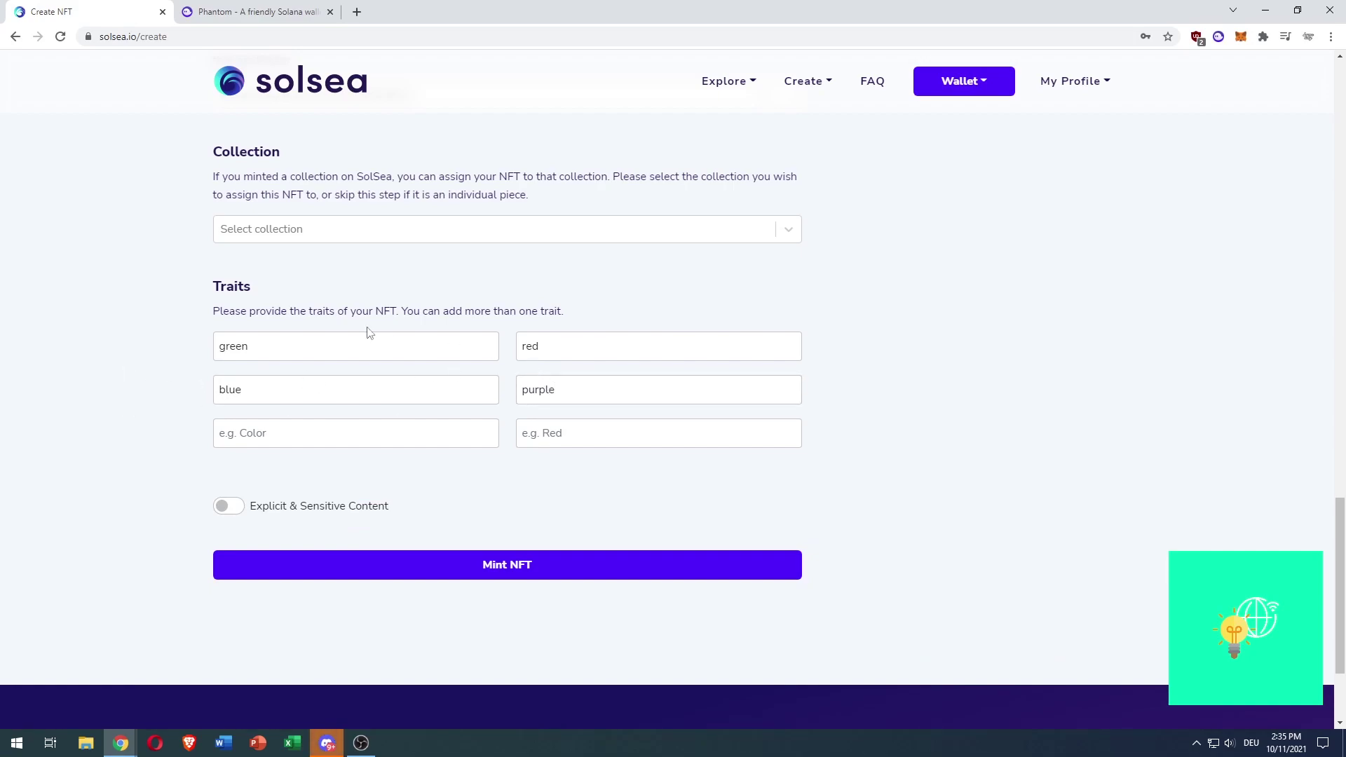
{"action": "left_click_drag", "start_coordinate": [274, 311], "coordinate": [395, 315]}
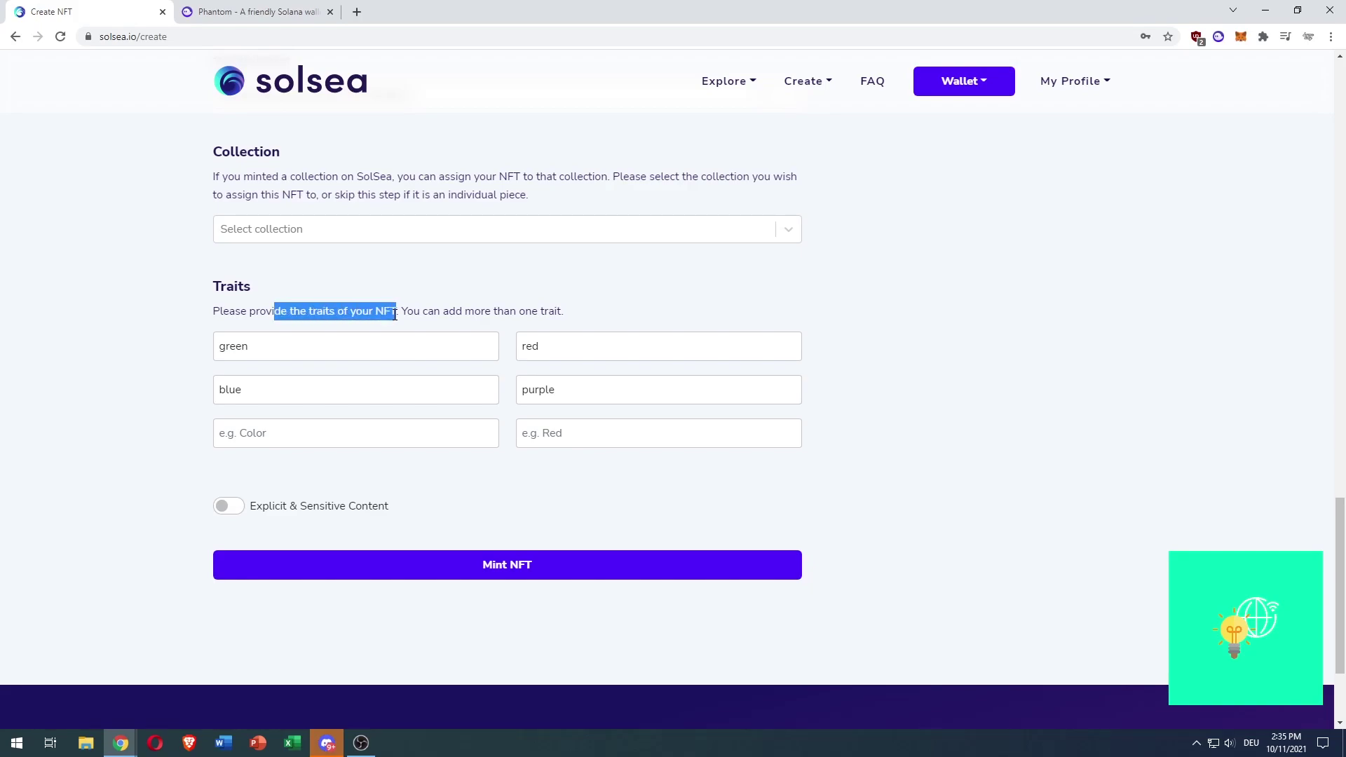
{"action": "double_click", "coordinate": [395, 315]}
{"action": "left_click", "coordinate": [155, 354]}
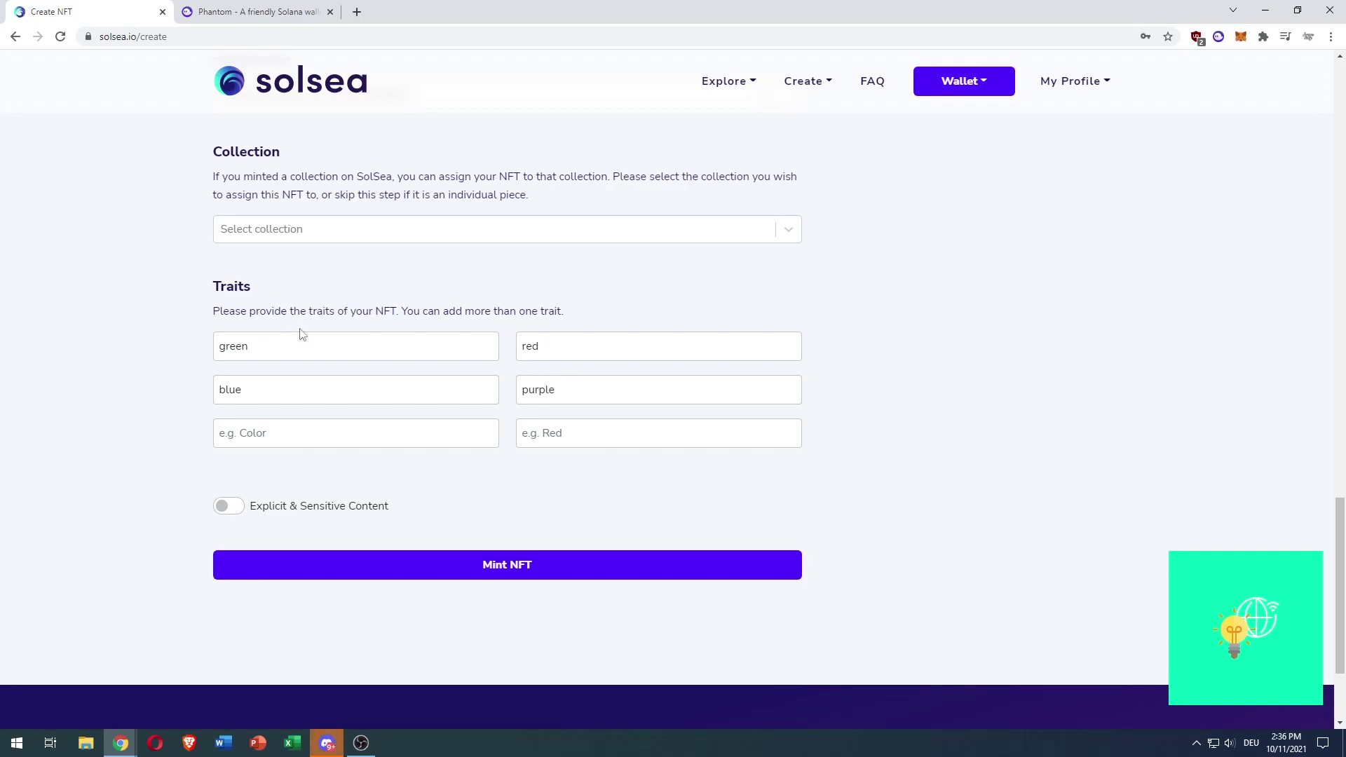
{"action": "scroll", "coordinate": [300, 334], "scroll_direction": "up", "scroll_amount": 20}
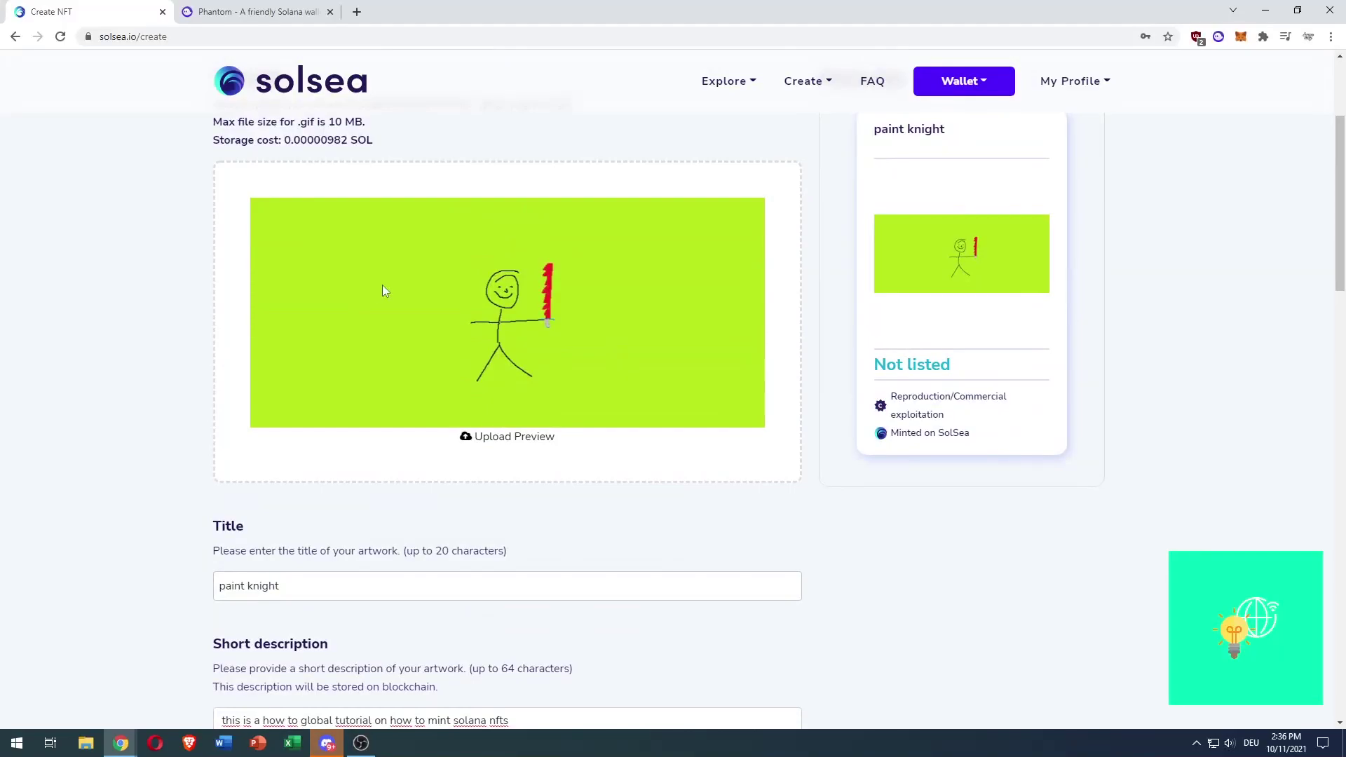
{"action": "scroll", "coordinate": [131, 331], "scroll_direction": "down", "scroll_amount": 20}
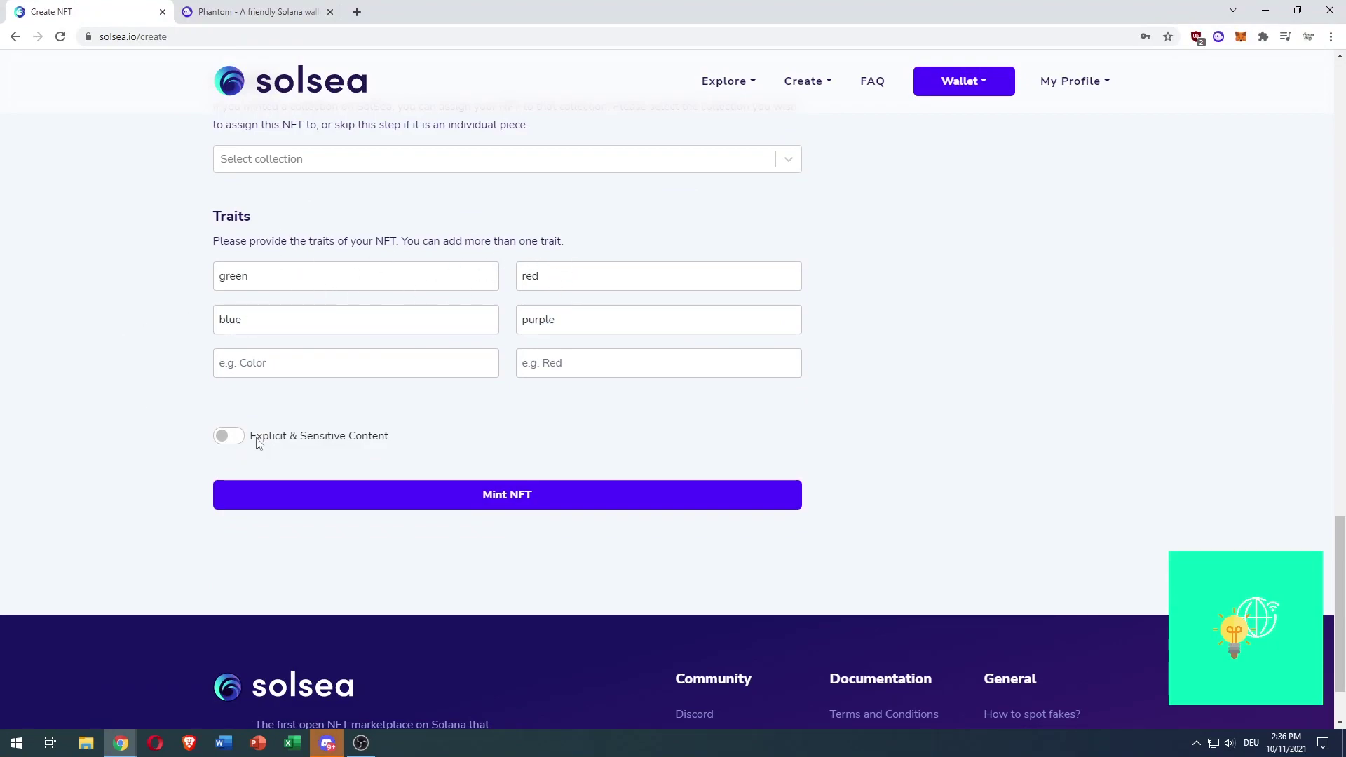
{"action": "left_click", "coordinate": [229, 444]}
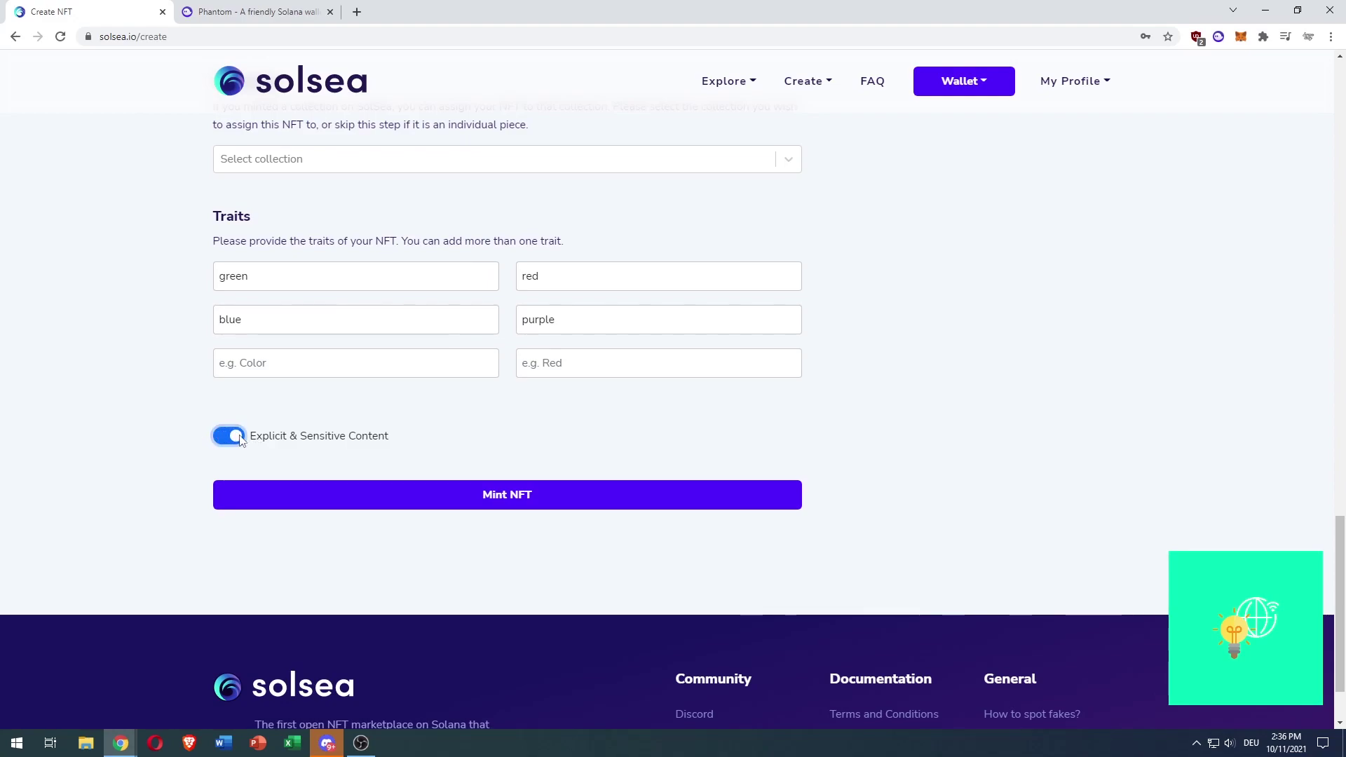
{"action": "left_click_drag", "start_coordinate": [255, 442], "coordinate": [382, 442]}
{"action": "left_click", "coordinate": [241, 447]}
{"action": "left_click", "coordinate": [136, 376]}
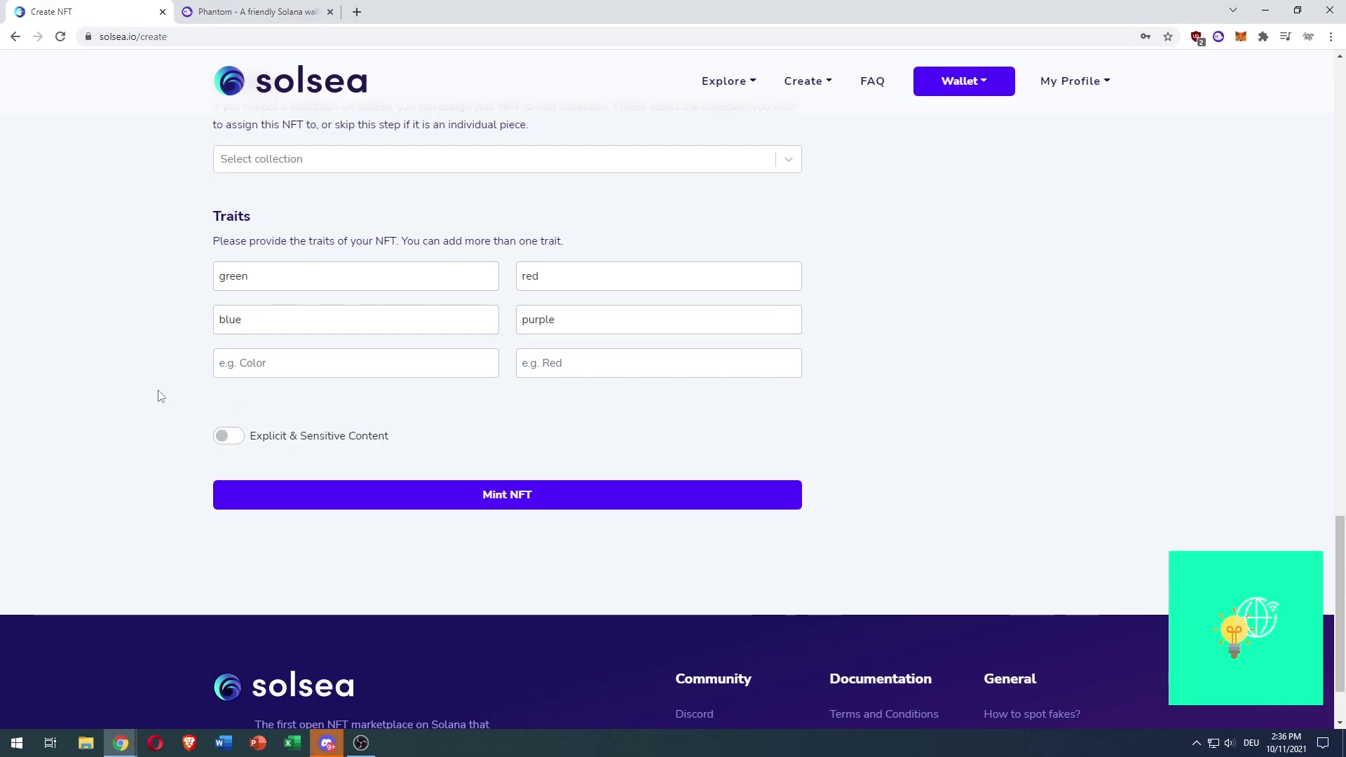
{"action": "scroll", "coordinate": [141, 371], "scroll_direction": "up", "scroll_amount": 20}
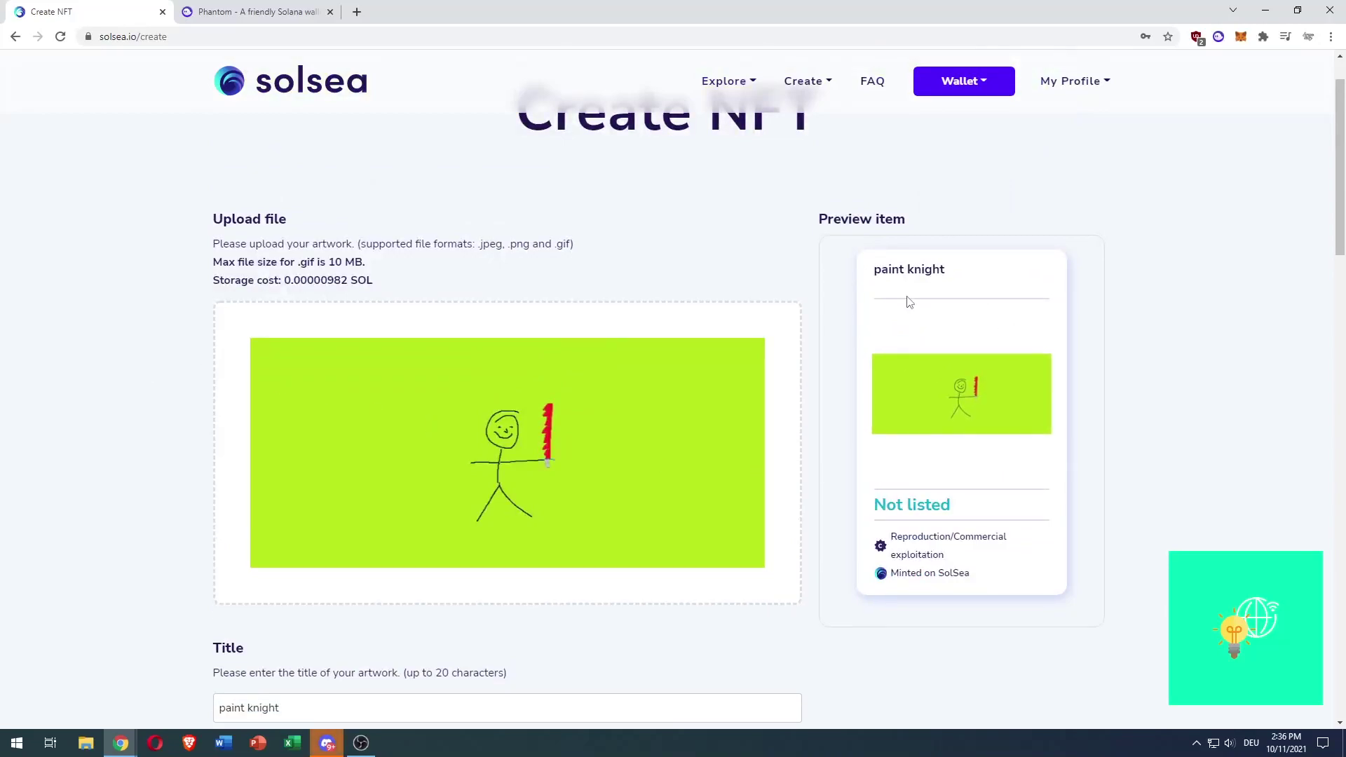
{"action": "scroll", "coordinate": [133, 304], "scroll_direction": "down", "scroll_amount": 20}
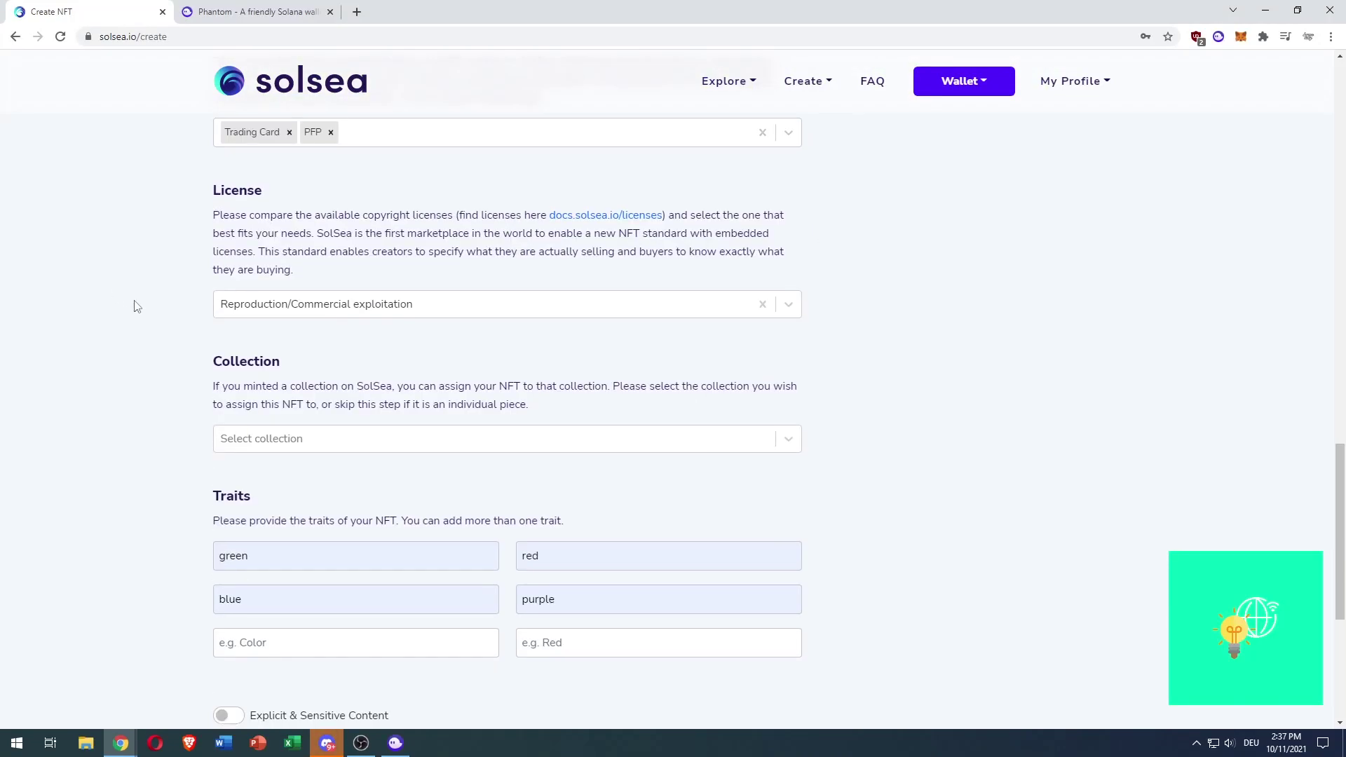
{"action": "scroll", "coordinate": [138, 313], "scroll_direction": "up", "scroll_amount": 3}
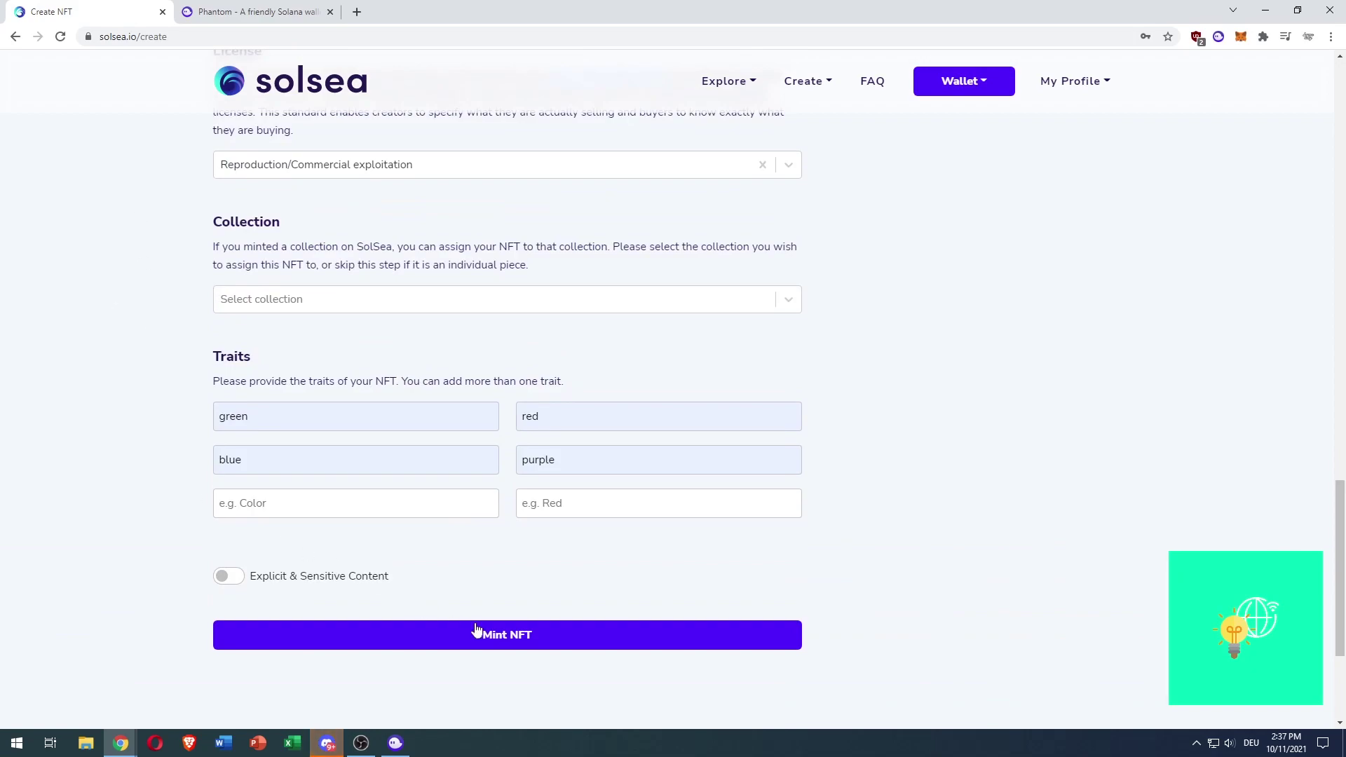
Submit Mint NFT and approve the minting transaction in the Phantom wallet popup.
{"action": "left_click", "coordinate": [524, 638]}
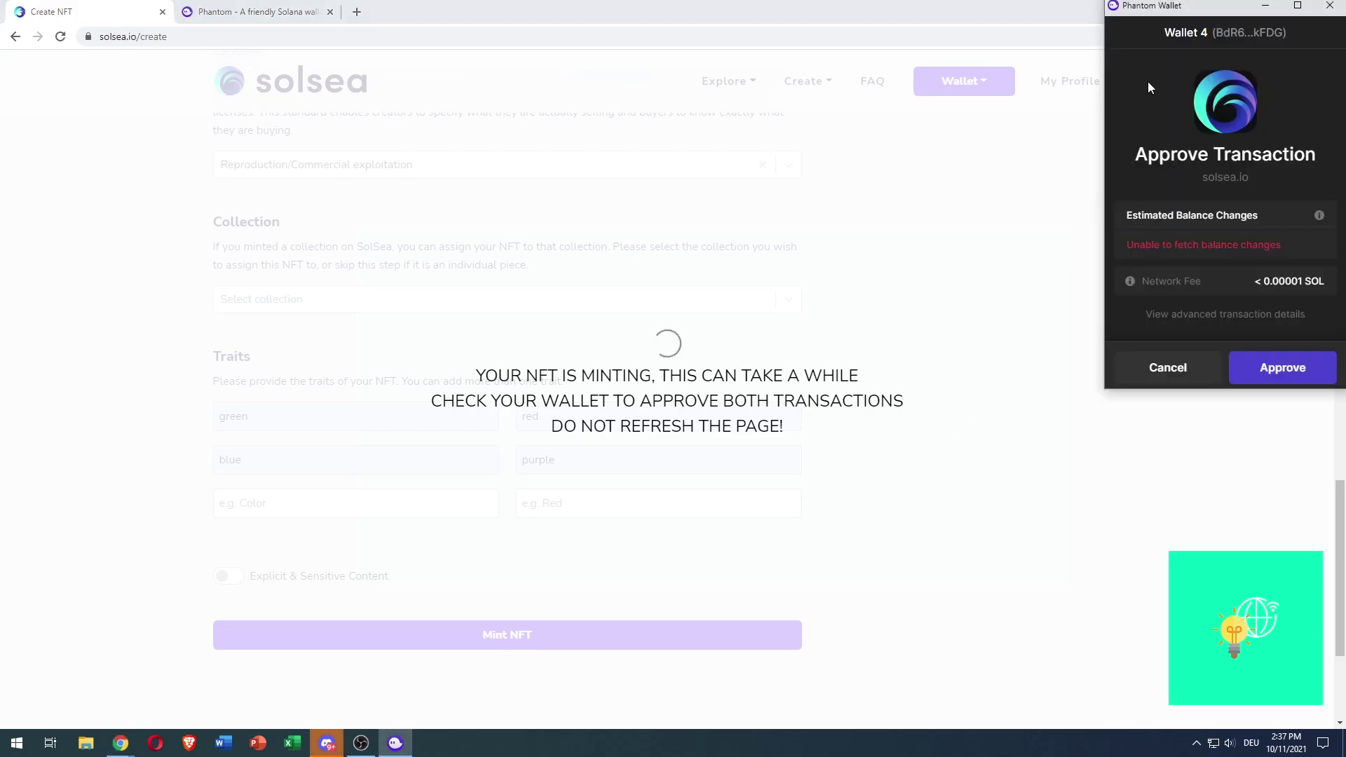
{"action": "left_click_drag", "start_coordinate": [1205, 10], "coordinate": [1189, 25]}
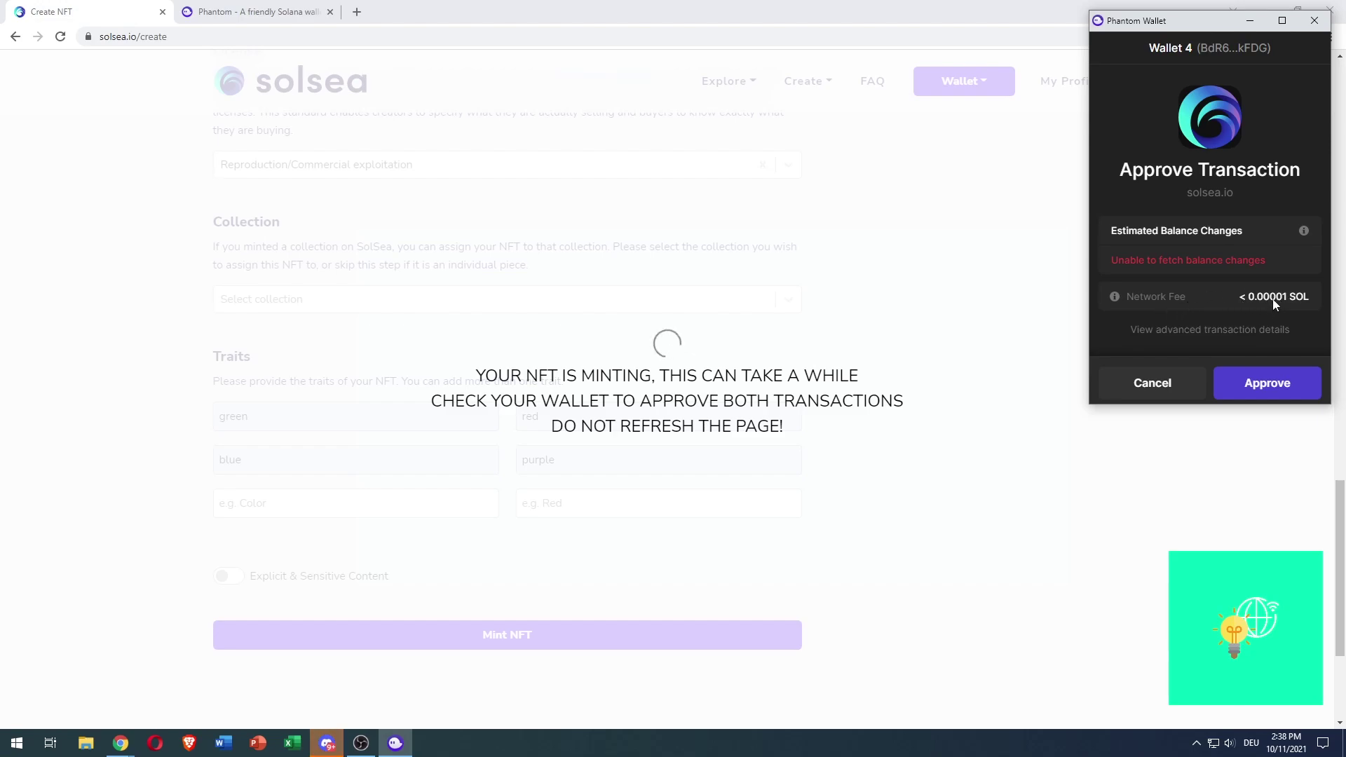
{"action": "left_click", "coordinate": [1266, 383]}
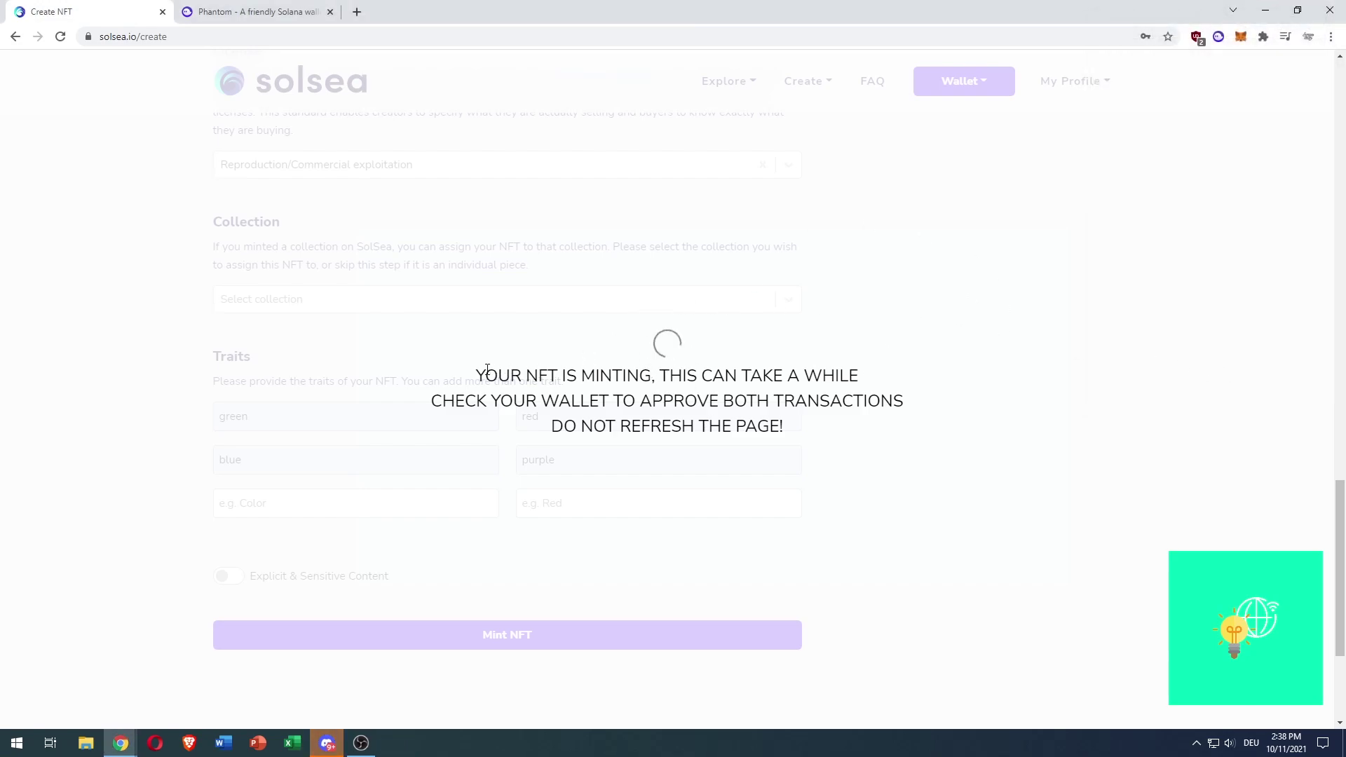
Wait on the NFT-is-minting notice while the transaction confirmation is pending.
{"action": "left_click_drag", "start_coordinate": [487, 370], "coordinate": [611, 367]}
{"action": "left_click", "coordinate": [611, 367]}
{"action": "left_click_drag", "start_coordinate": [700, 374], "coordinate": [773, 373]}
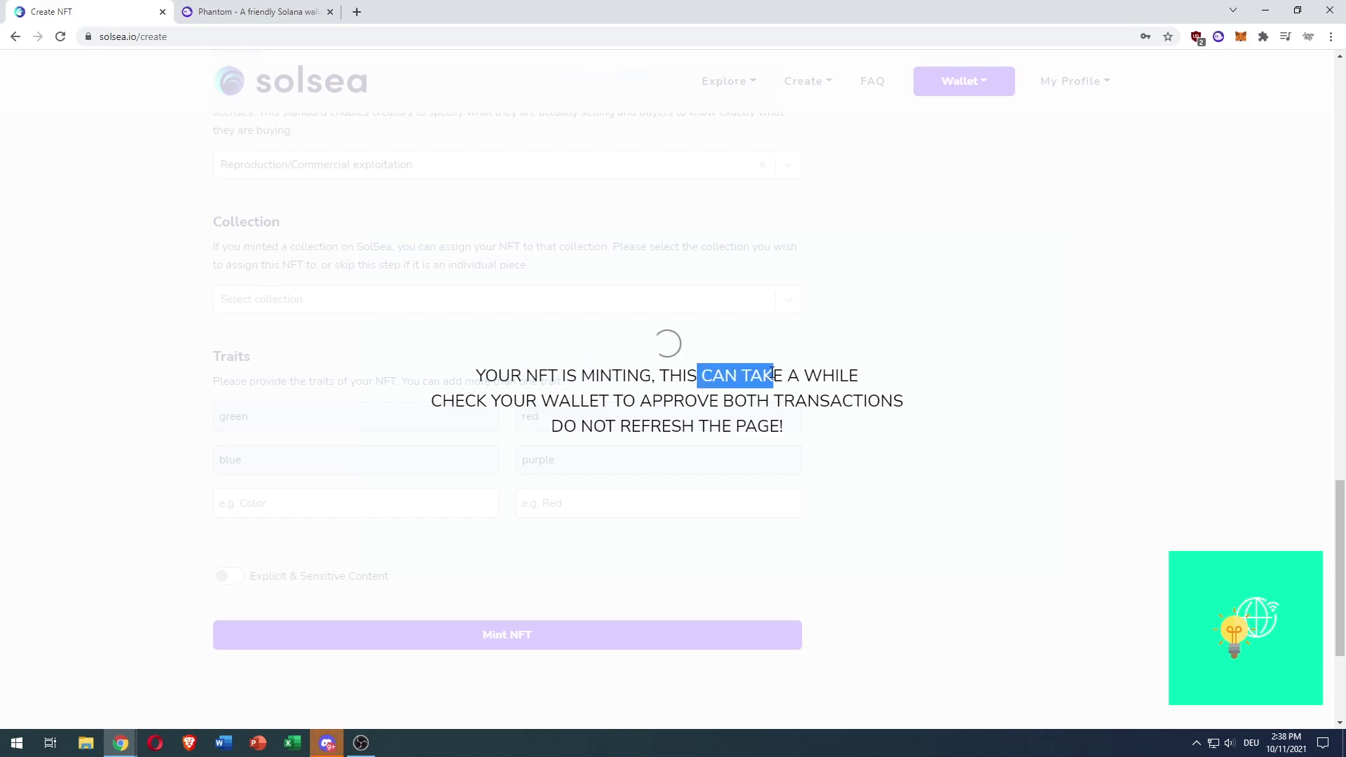
{"action": "left_click", "coordinate": [771, 373]}
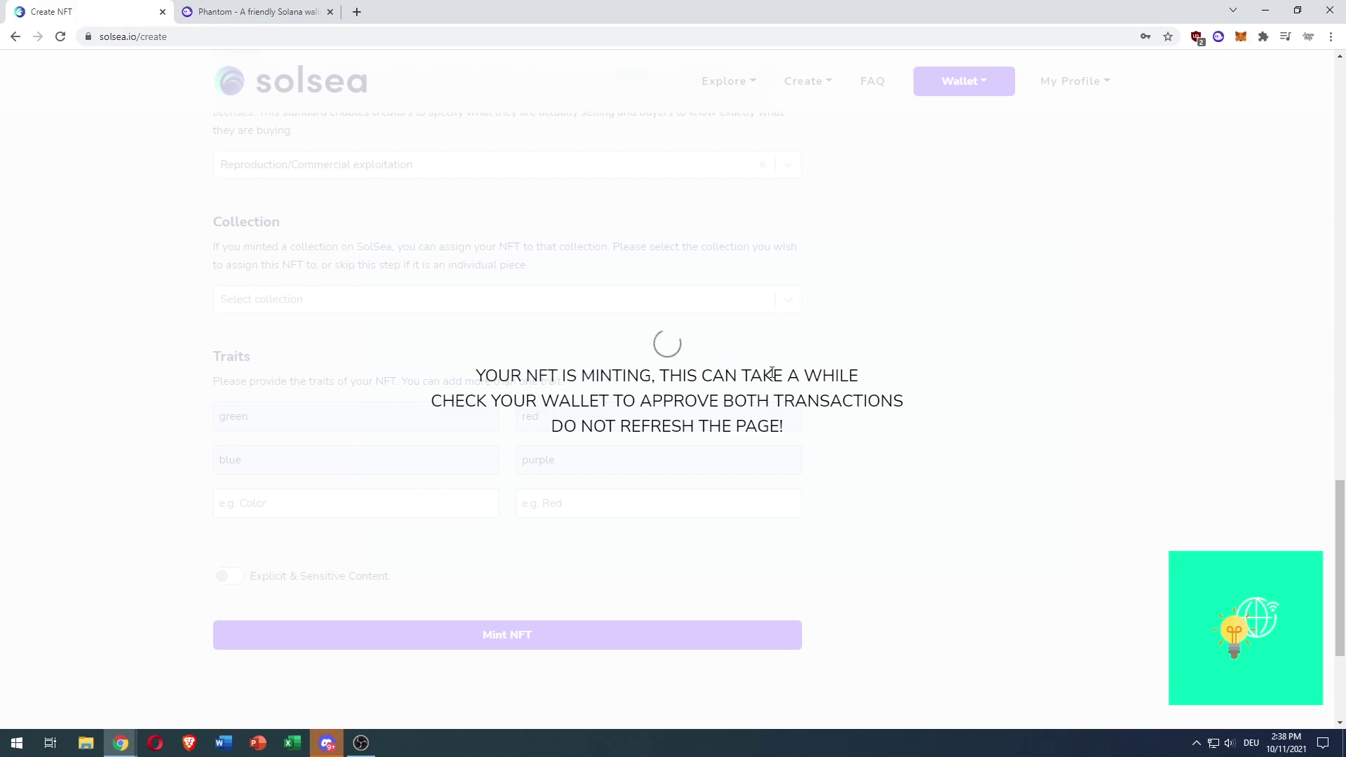